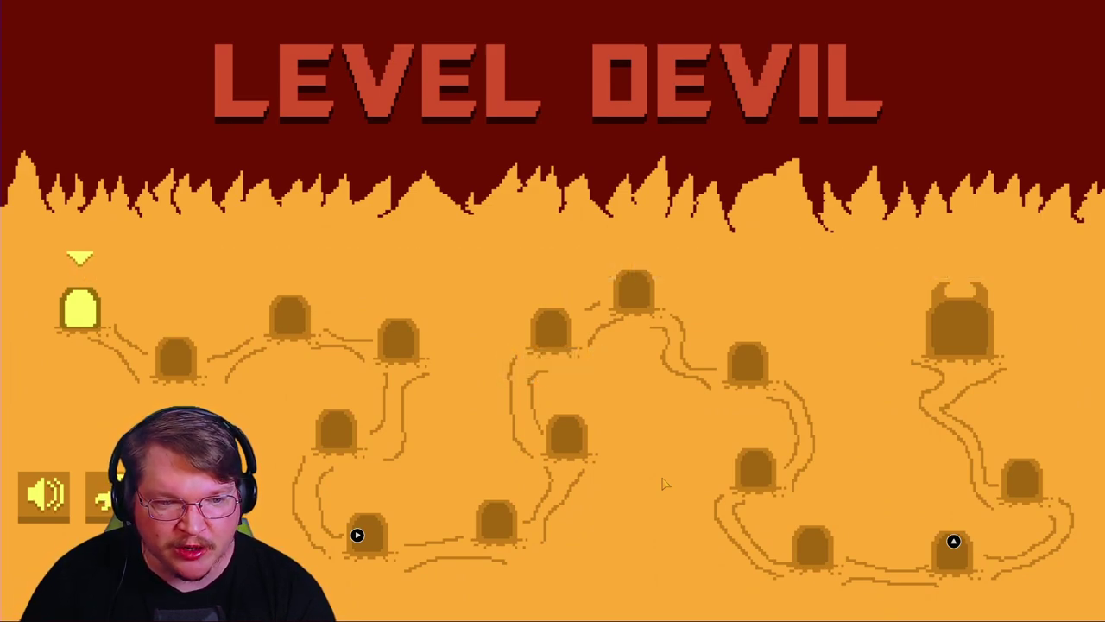
# Step: Start the first level and walk right to jump into the first stage's door
pyautogui.click(82, 310)
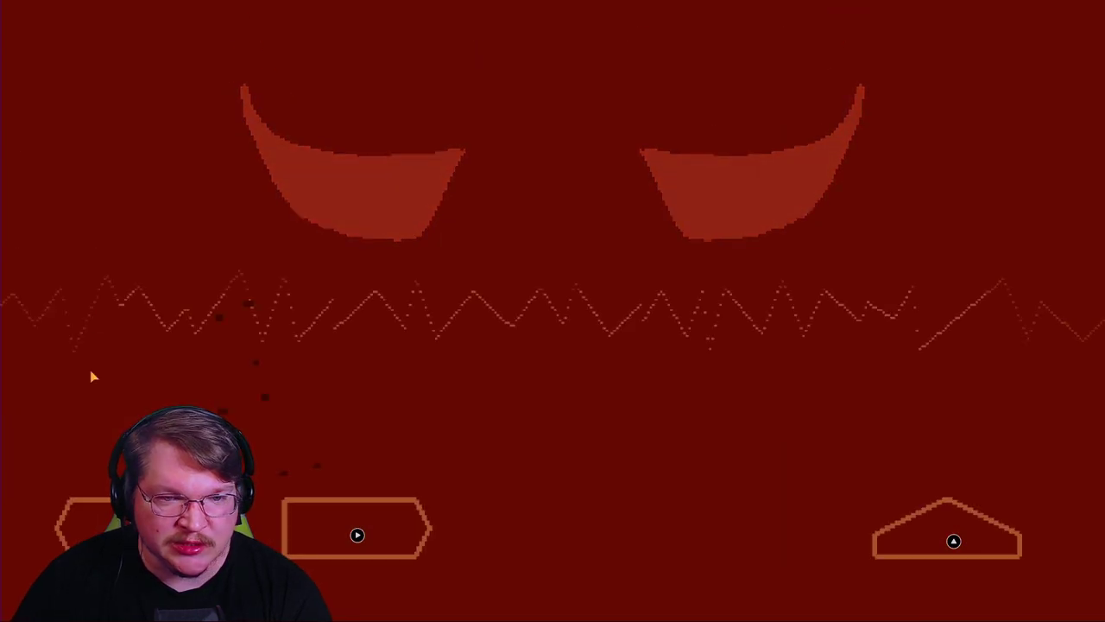
pyautogui.press('Right')
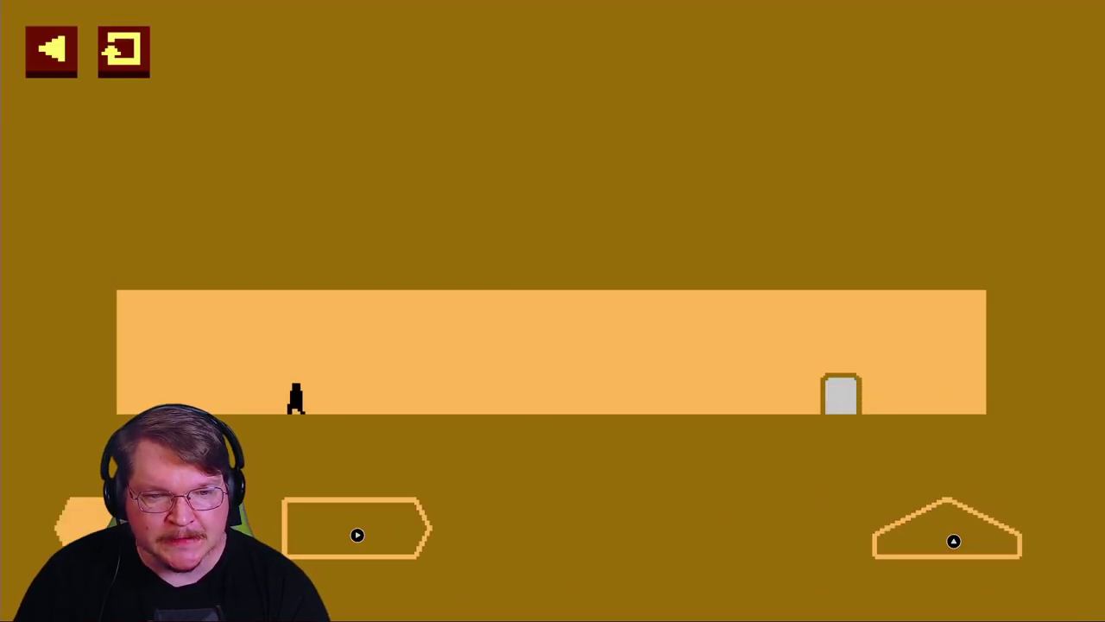
pyautogui.press('Left')
pyautogui.press('Right')
pyautogui.press('Right')
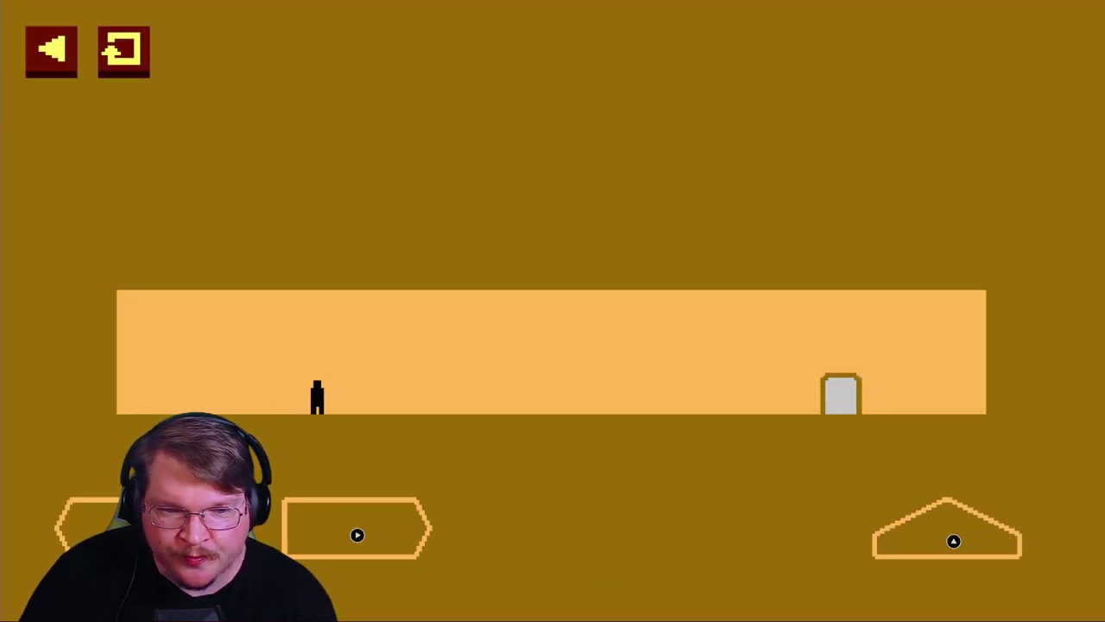
pyautogui.press('Left')
pyautogui.press('Right')
pyautogui.press('Right')
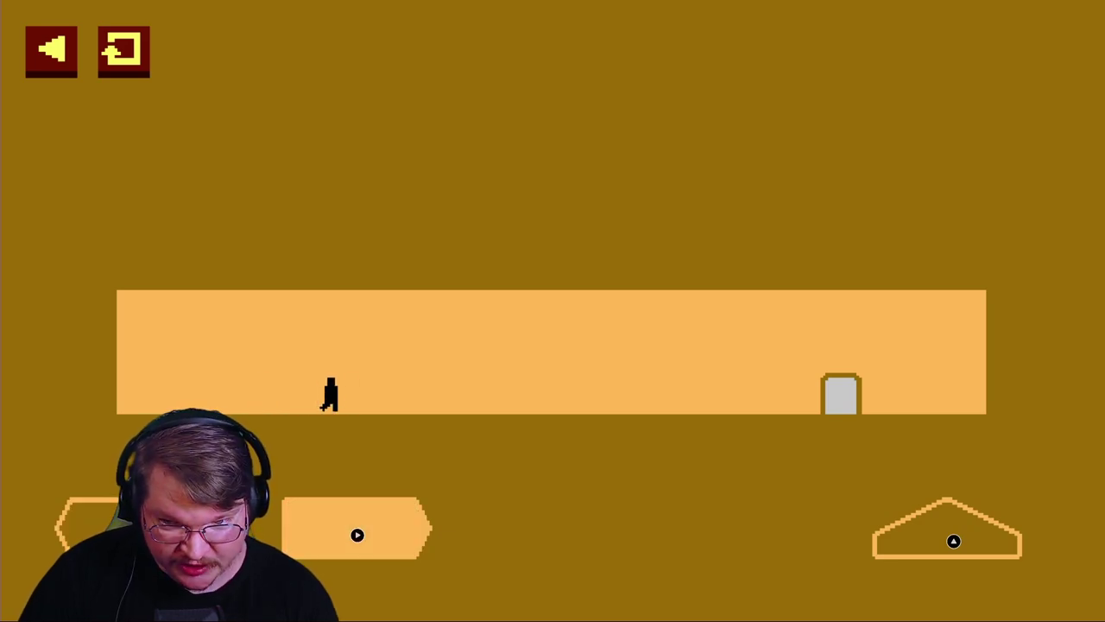
pyautogui.press('Up')
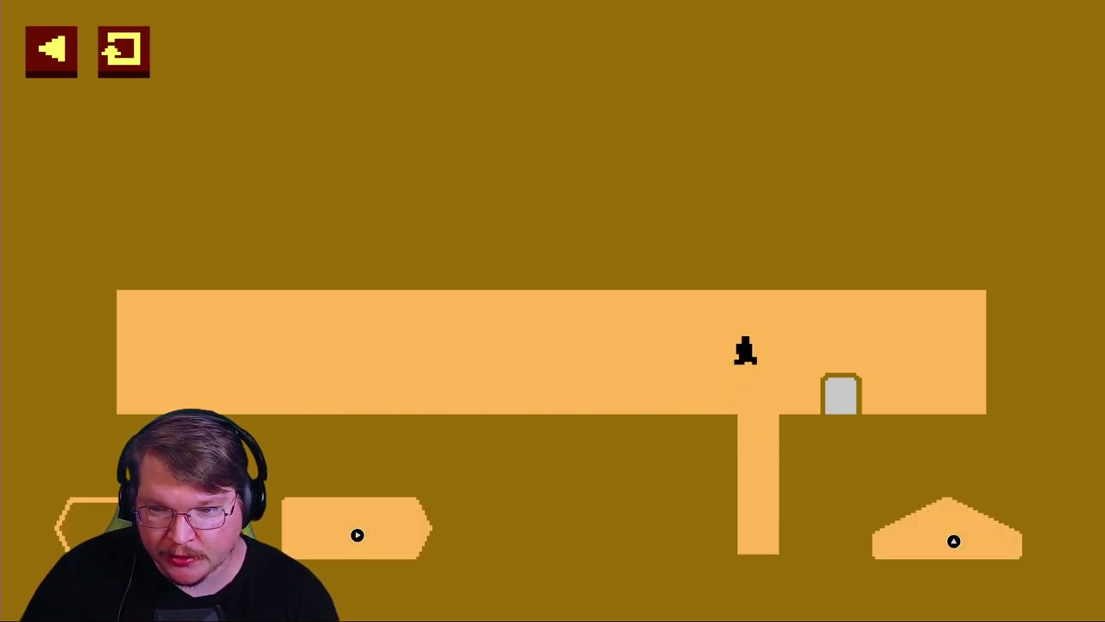
pyautogui.press('Right')
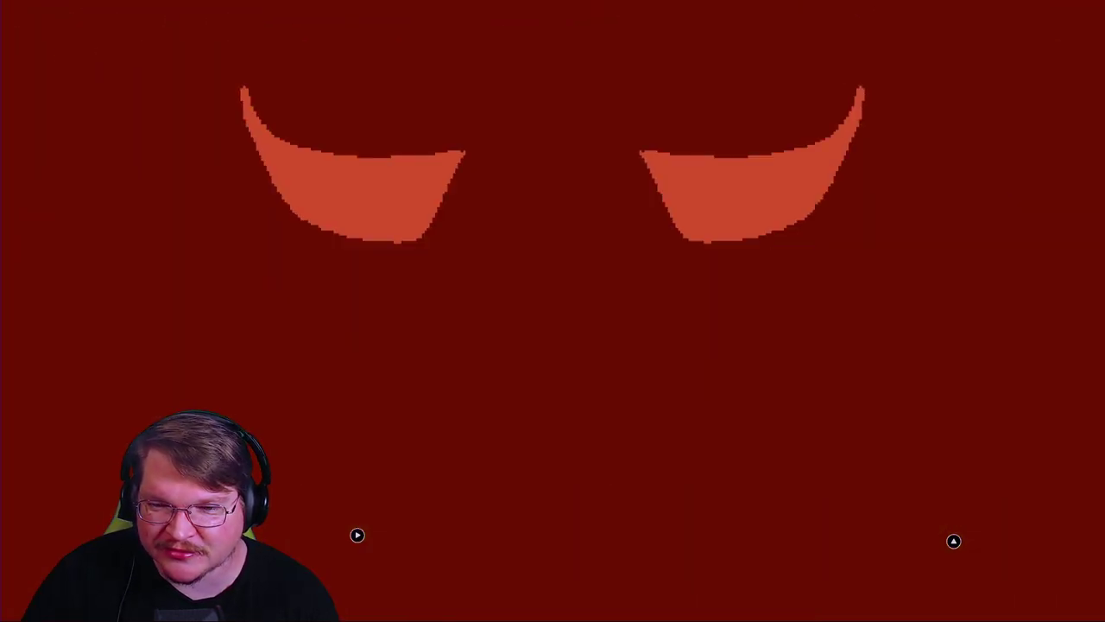
# Step: Cross the next room, jumping over the gap into its door
pyautogui.press('Right')
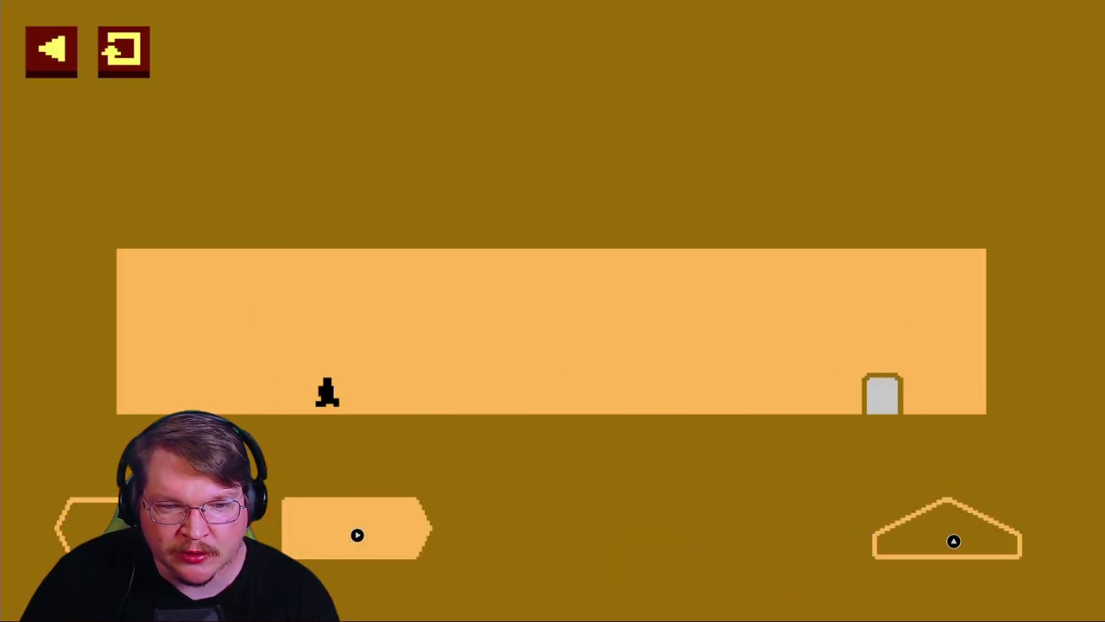
pyautogui.press('Up')
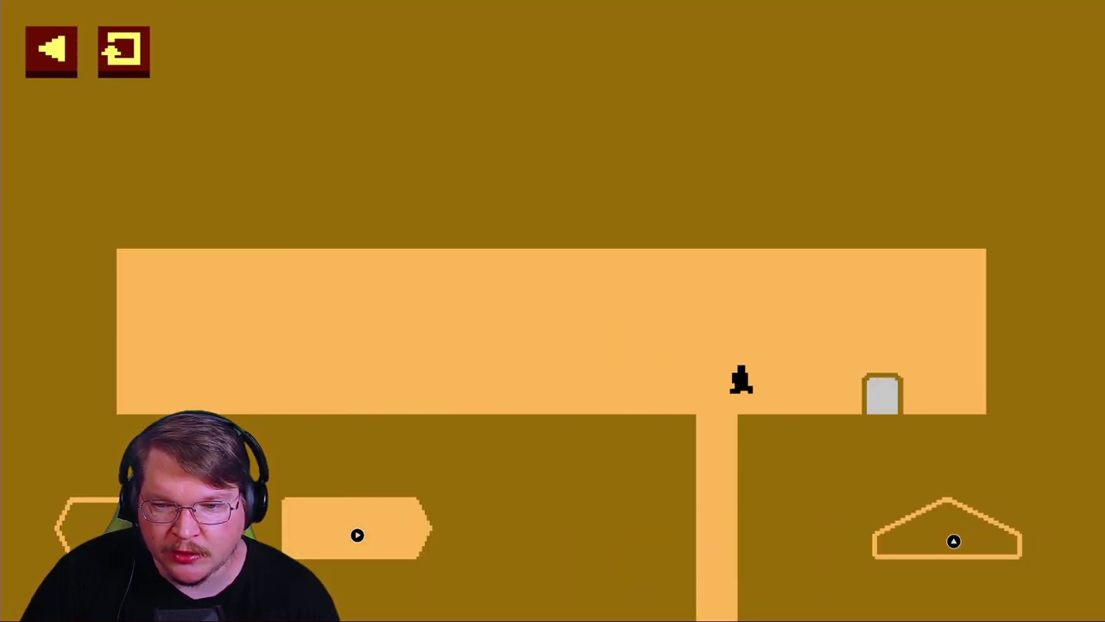
pyautogui.press('Up')
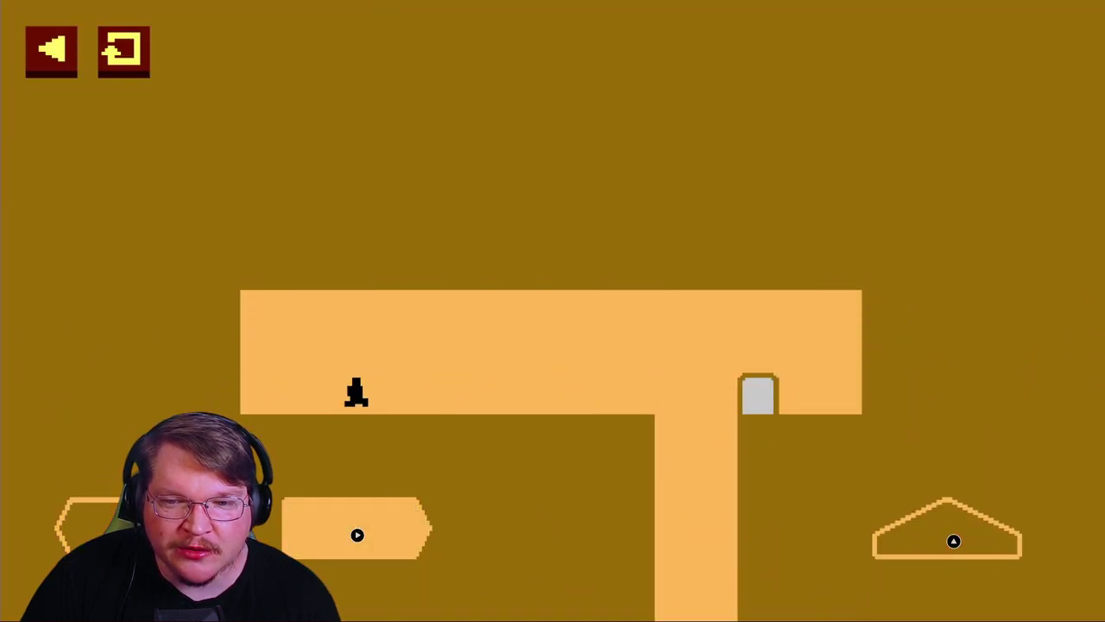
pyautogui.press('Right')
pyautogui.press('Up')
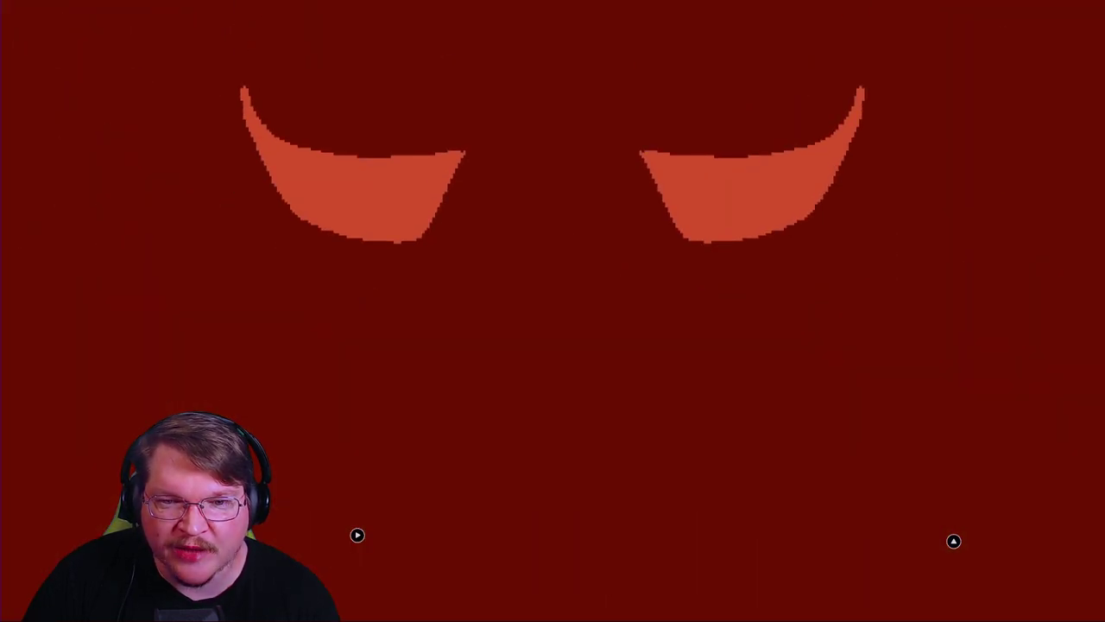
# Step: Restart after falling through the floor, then run right to the final door
pyautogui.press('Right')
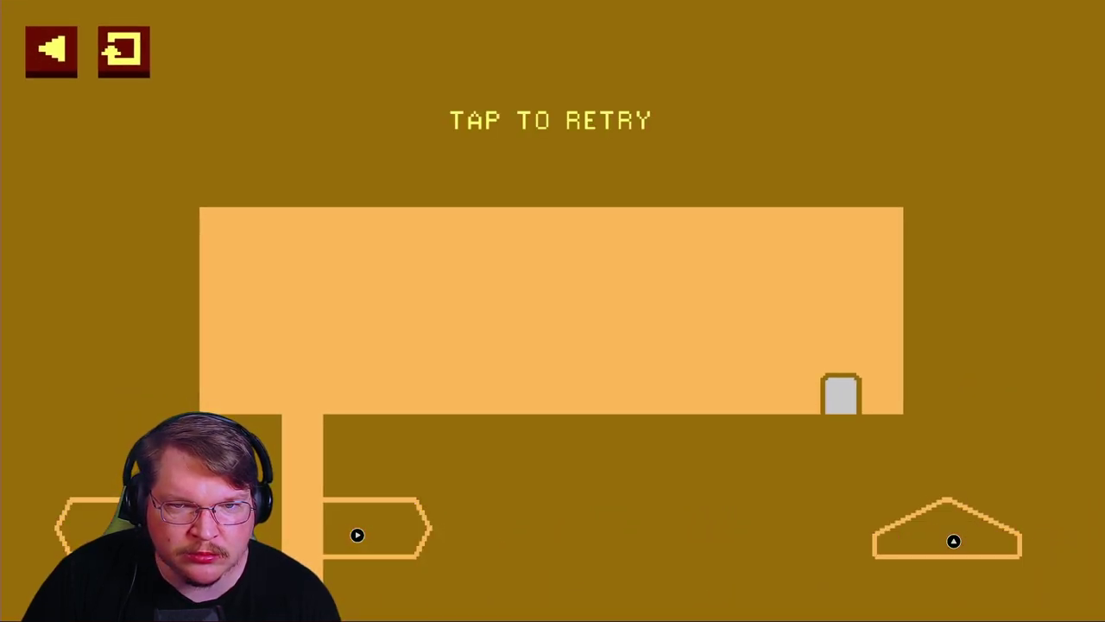
pyautogui.press('Up')
pyautogui.press('Up')
pyautogui.press('Right')
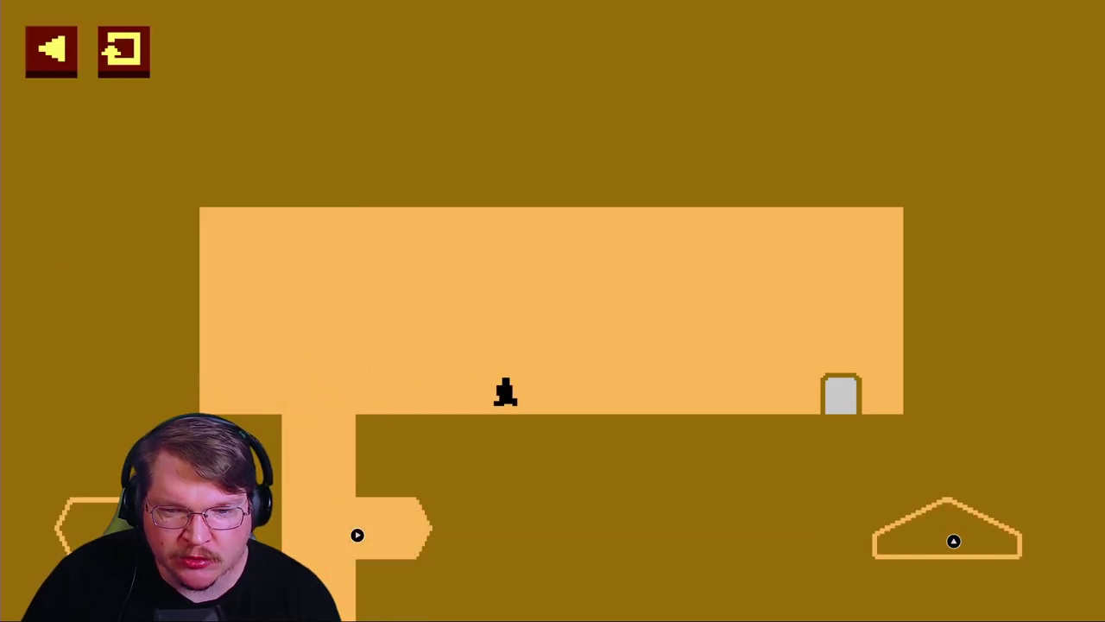
pyautogui.press('Right')
pyautogui.press('Up')
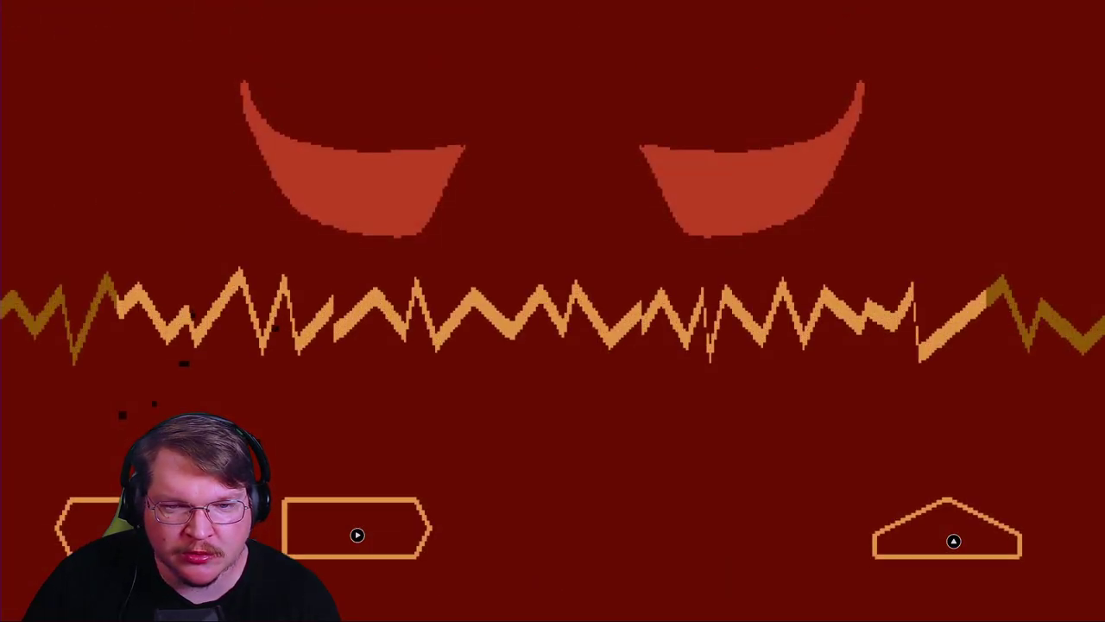
pyautogui.press('Right')
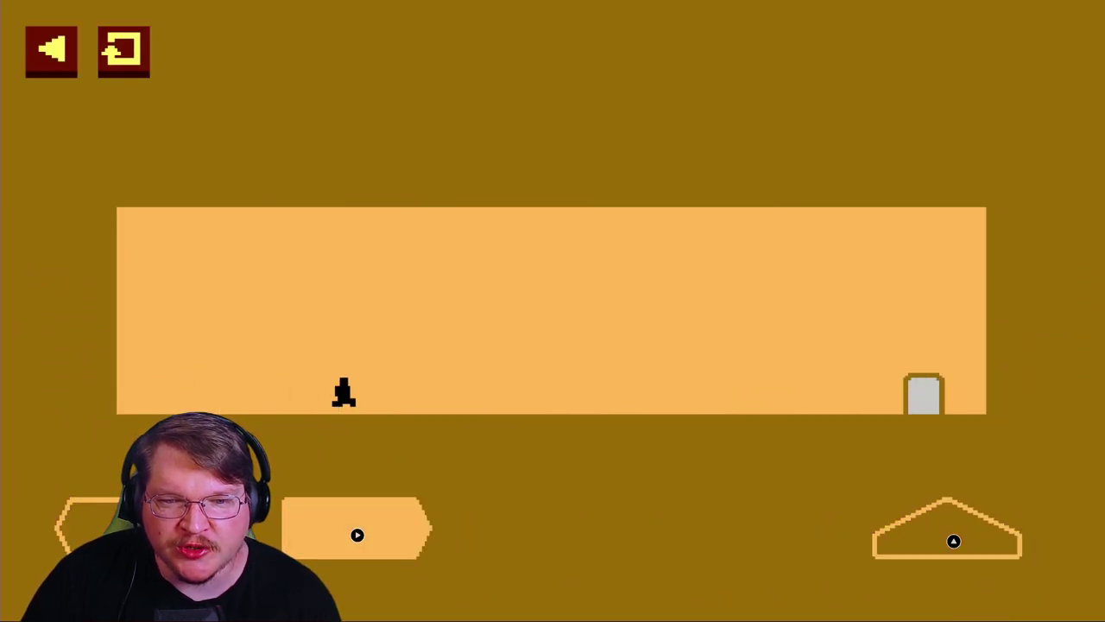
pyautogui.press('Right')
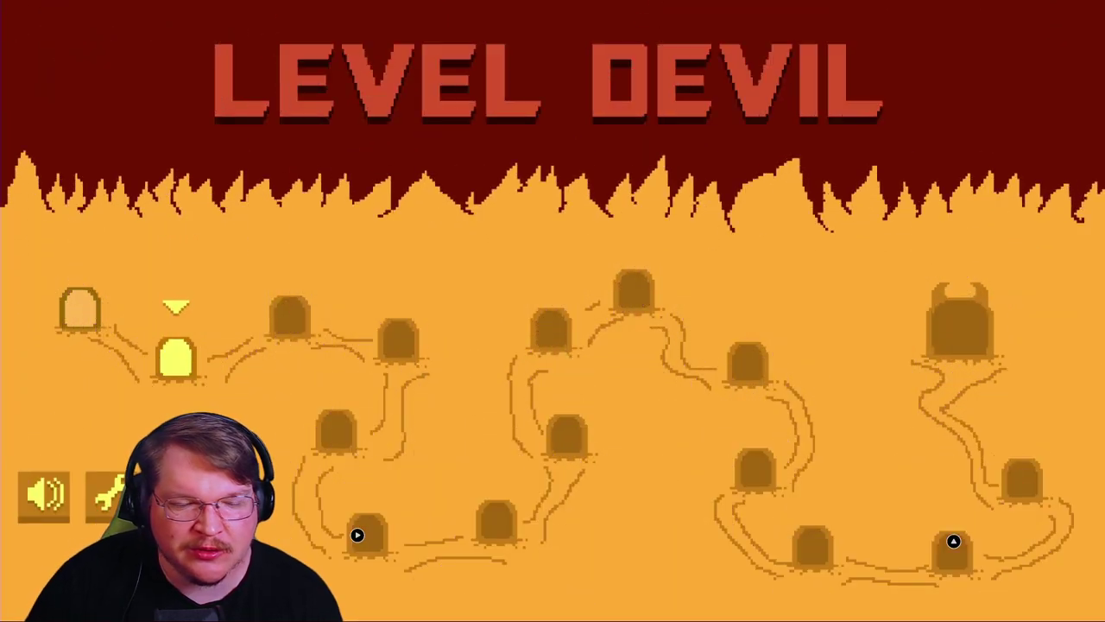
# Step: Start the second level and run right to drop off the ledge
pyautogui.click(183, 367)
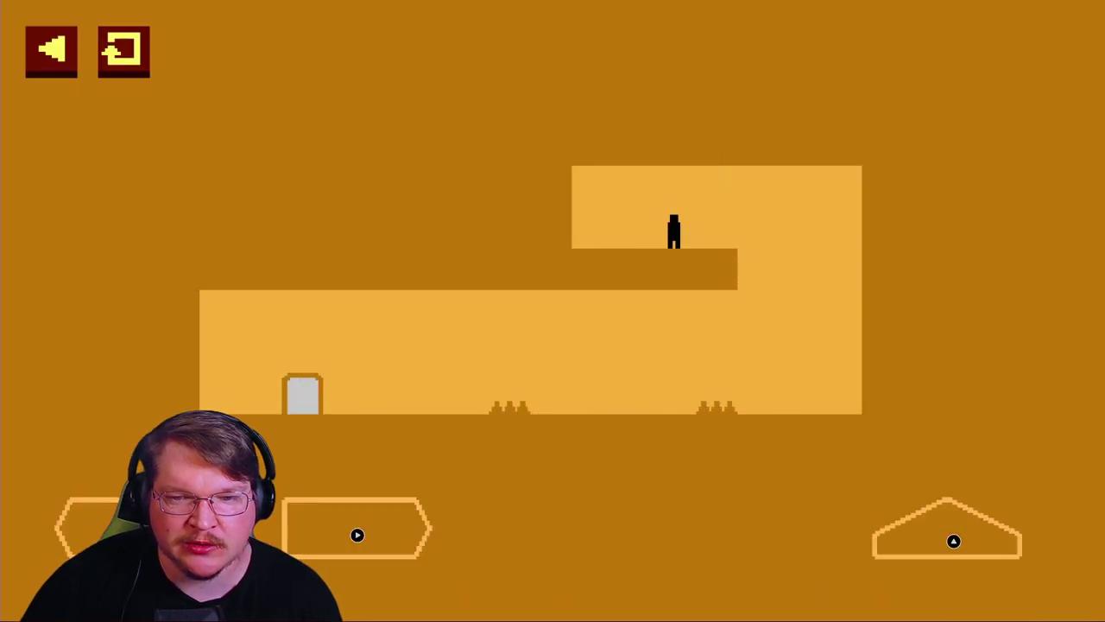
pyautogui.press('Right')
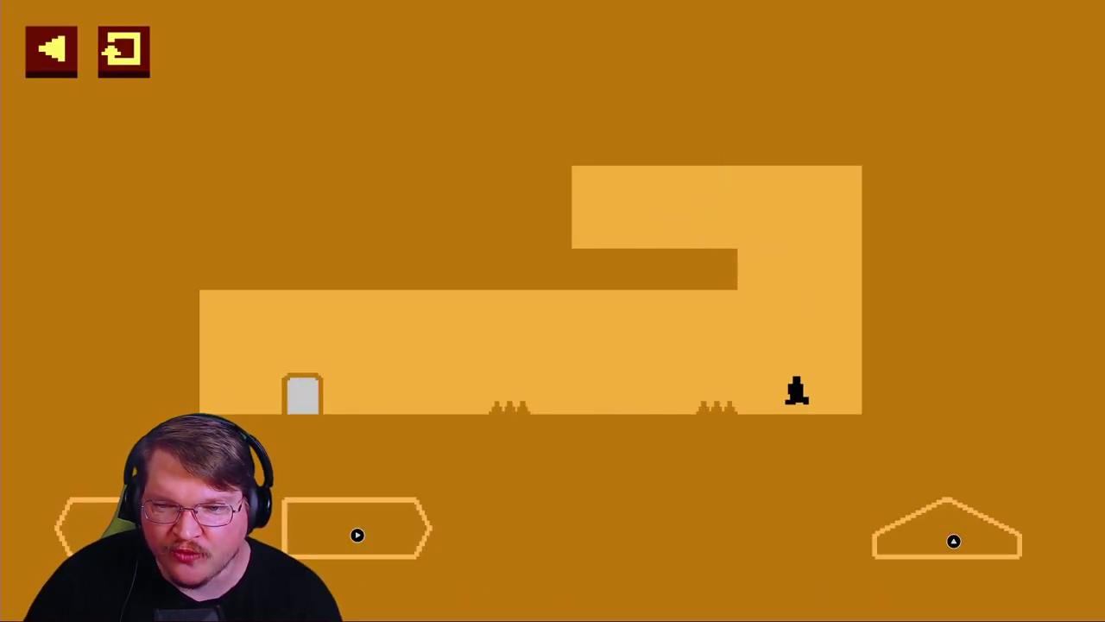
pyautogui.press('Left')
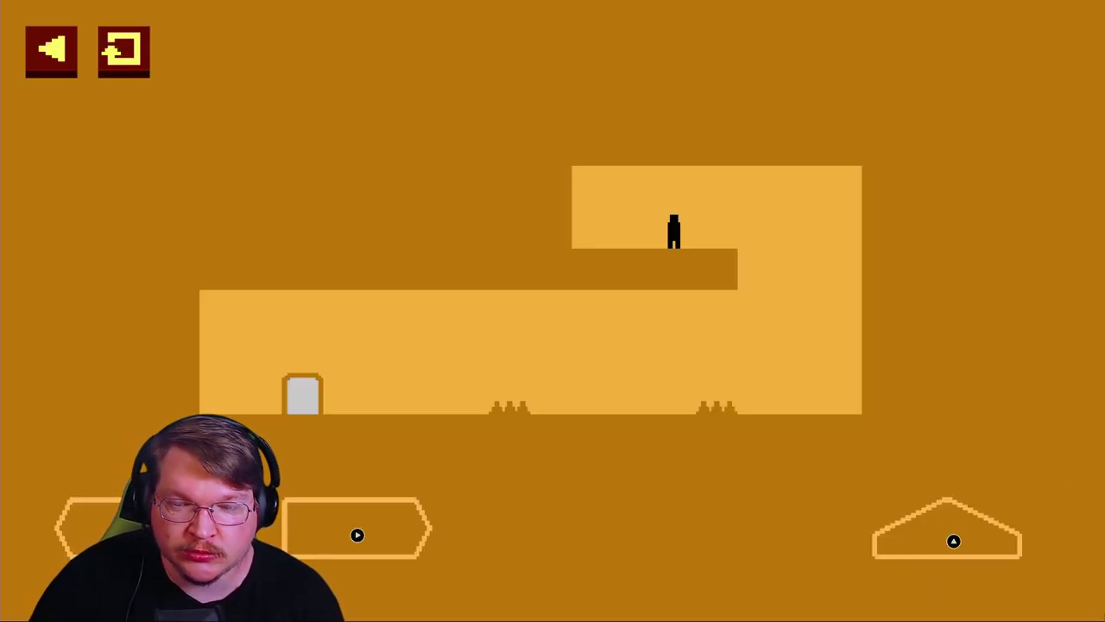
pyautogui.press('Right')
pyautogui.press('Up')
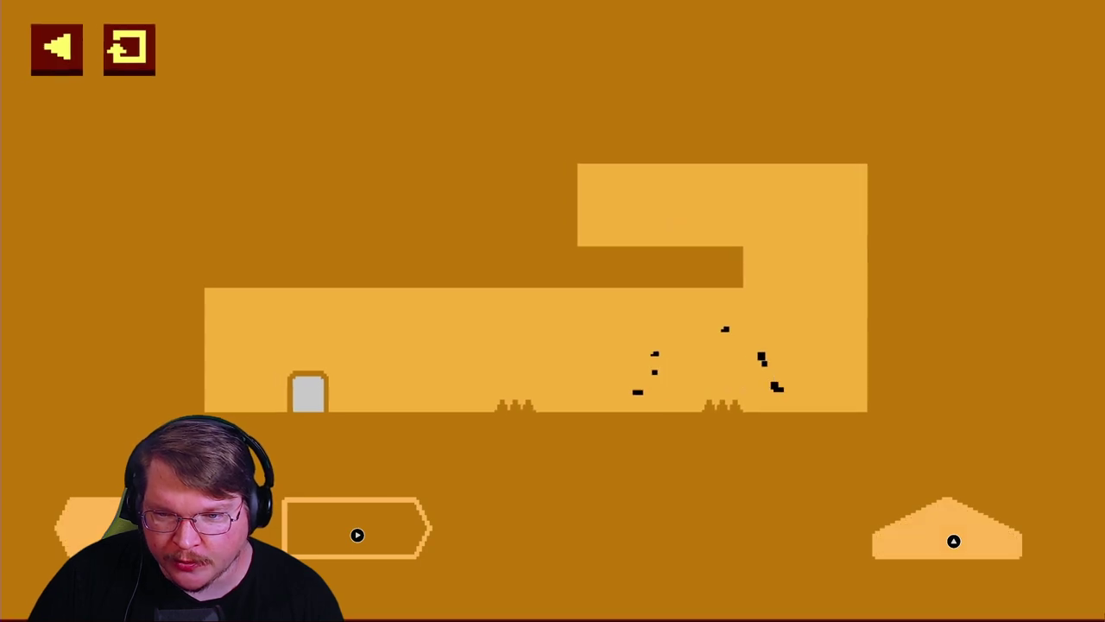
# Step: Restart, weave between the spike clusters and jump left over the spikes into the door
pyautogui.press('space')
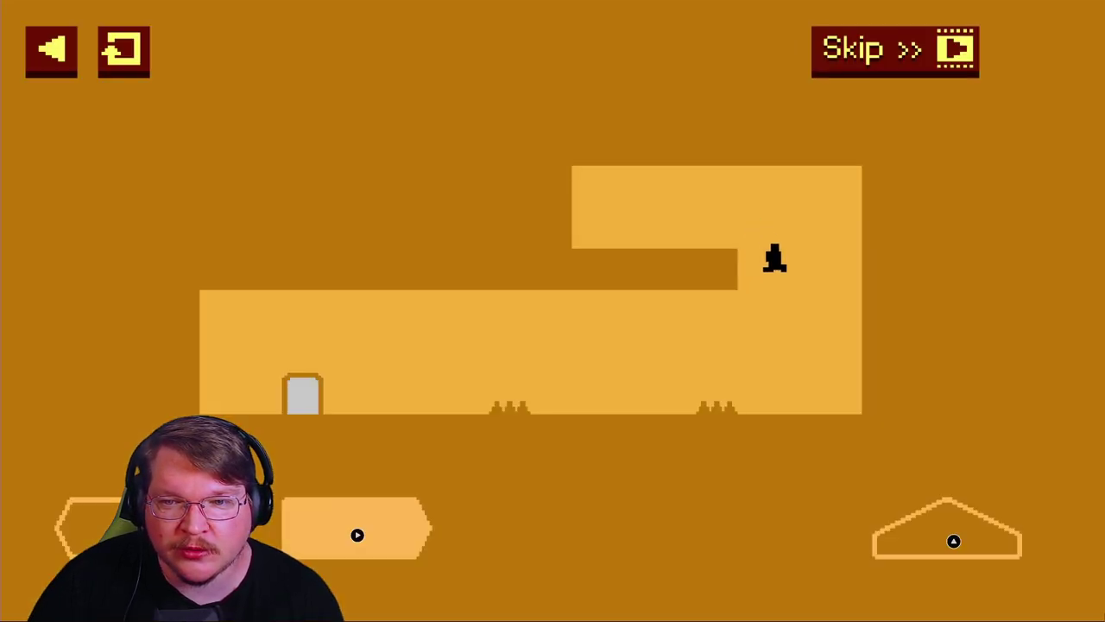
pyautogui.press('Left')
pyautogui.press('Up')
pyautogui.press('Left')
pyautogui.press('Right')
pyautogui.press('Left')
pyautogui.press('Right')
pyautogui.press('Right')
pyautogui.press('Left')
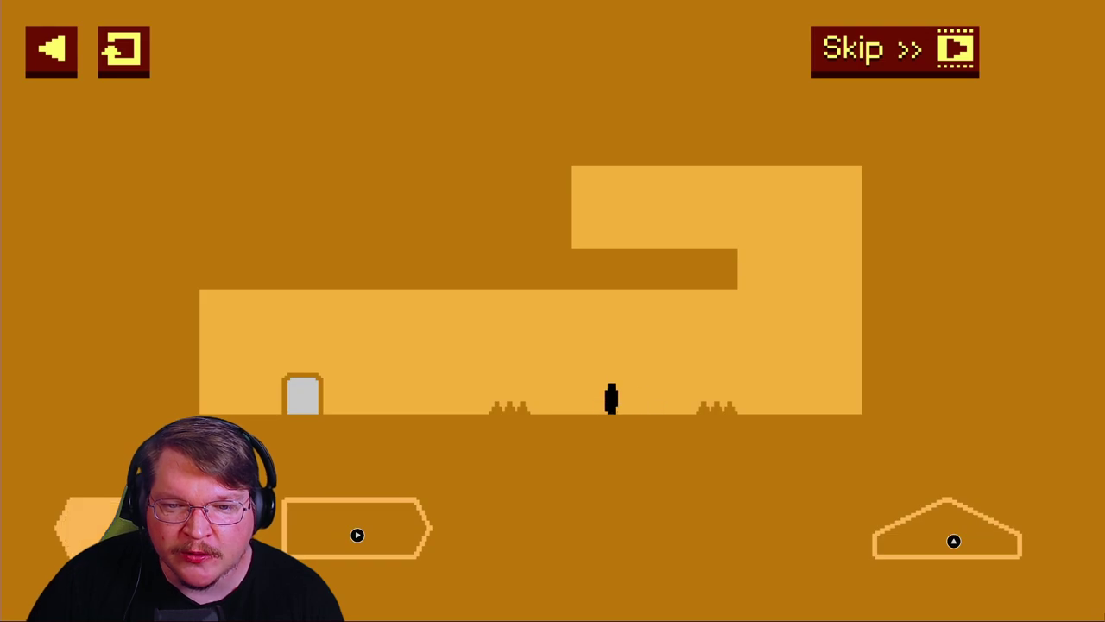
pyautogui.press('Up')
pyautogui.press('Left')
pyautogui.press('Left')
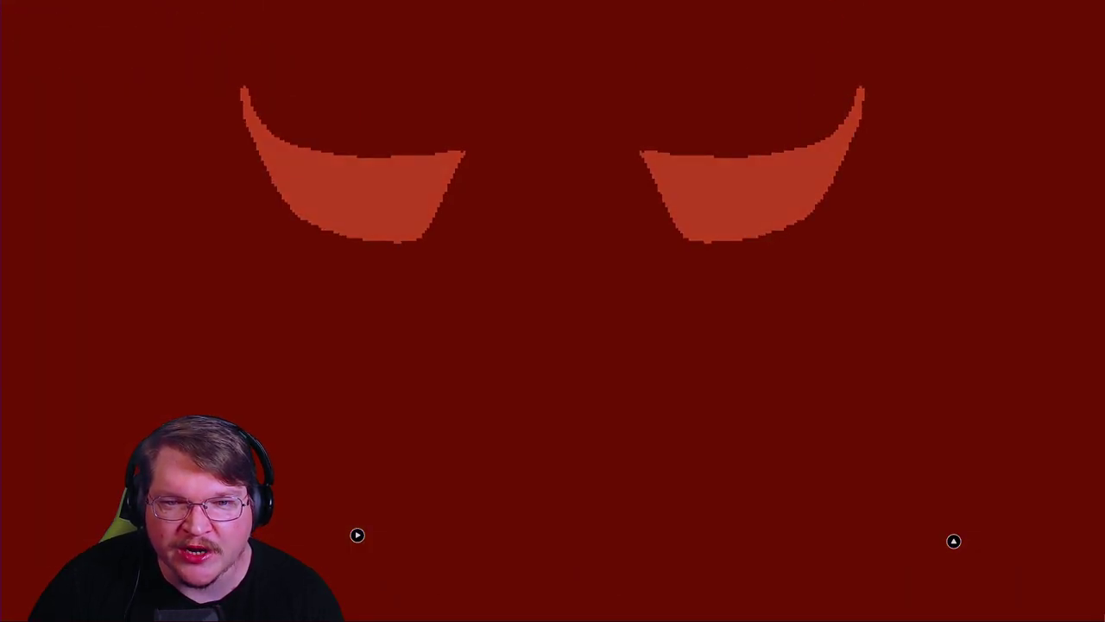
# Step: Run right and jump all three spike groups into the door, retrying once after dying
pyautogui.press('Right')
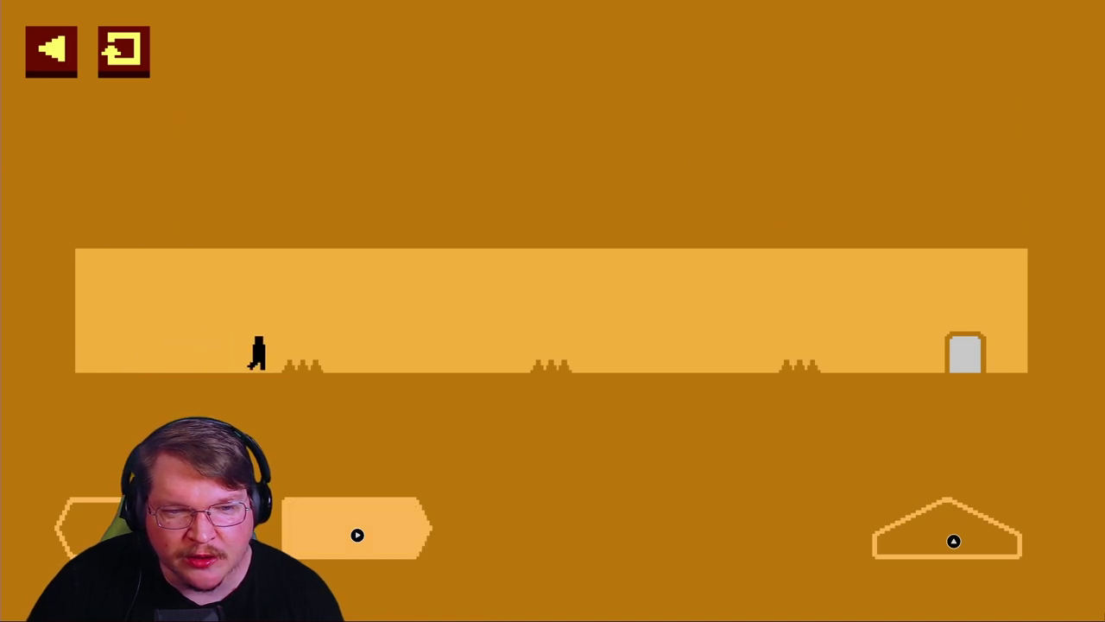
pyautogui.press('Up')
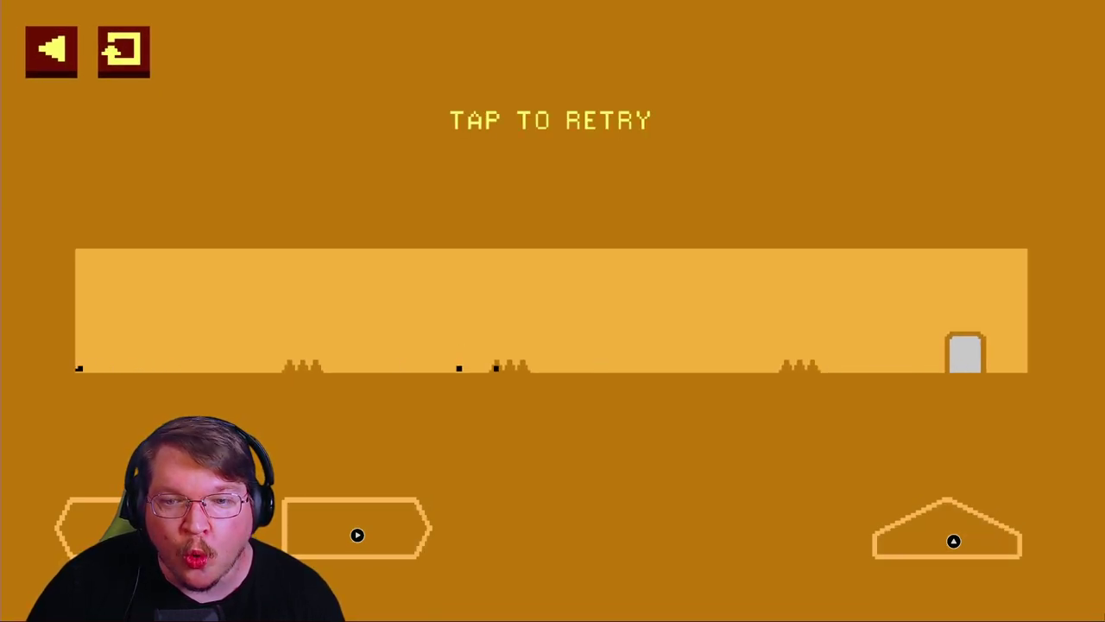
pyautogui.press('space')
pyautogui.press('Right')
pyautogui.press('Up')
pyautogui.press('Up')
pyautogui.press('Right')
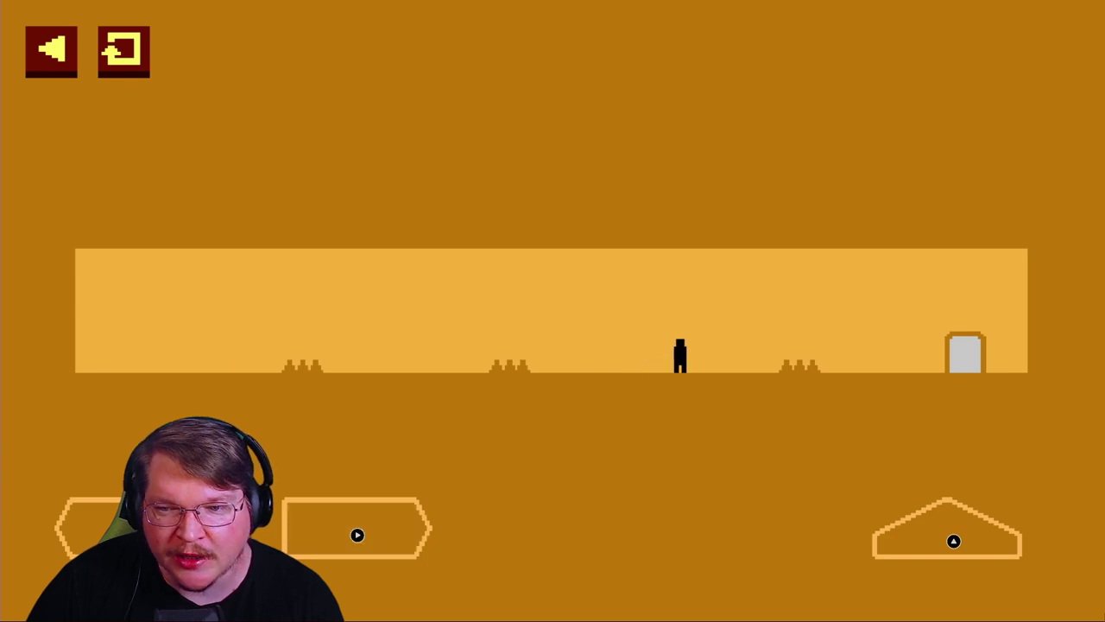
pyautogui.press('Right')
pyautogui.press('Right')
pyautogui.press('Up')
pyautogui.press('Right')
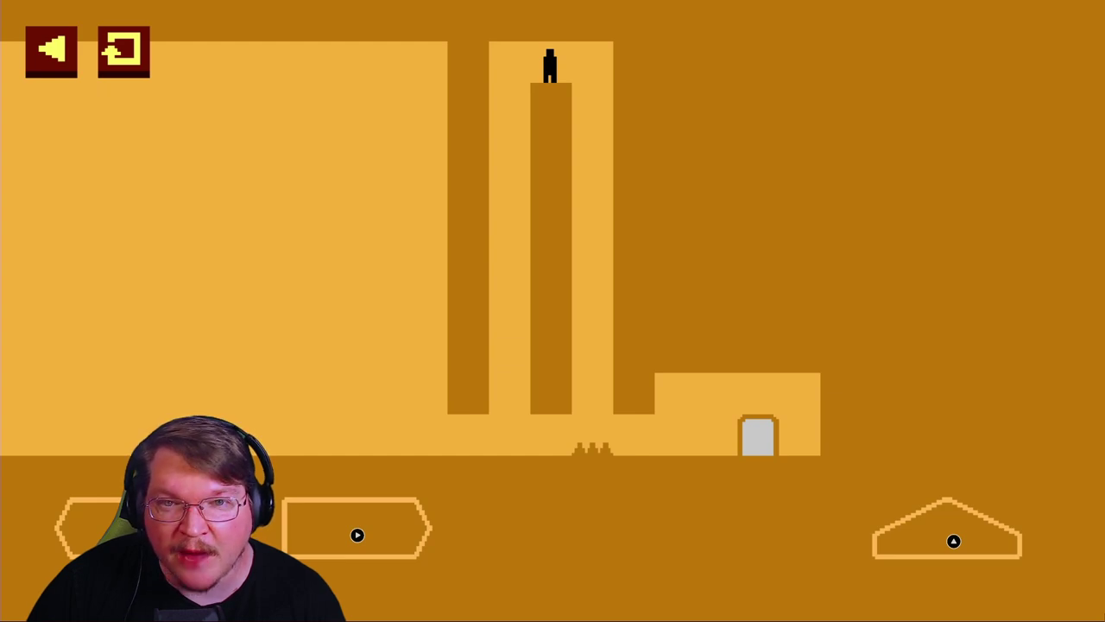
# Step: Step off the tower and try walking left over the sliding floor spikes, retrying once
pyautogui.click(357, 528)
pyautogui.moveTo(85, 528); pyautogui.dragTo(84, 529)
pyautogui.click(85, 528)
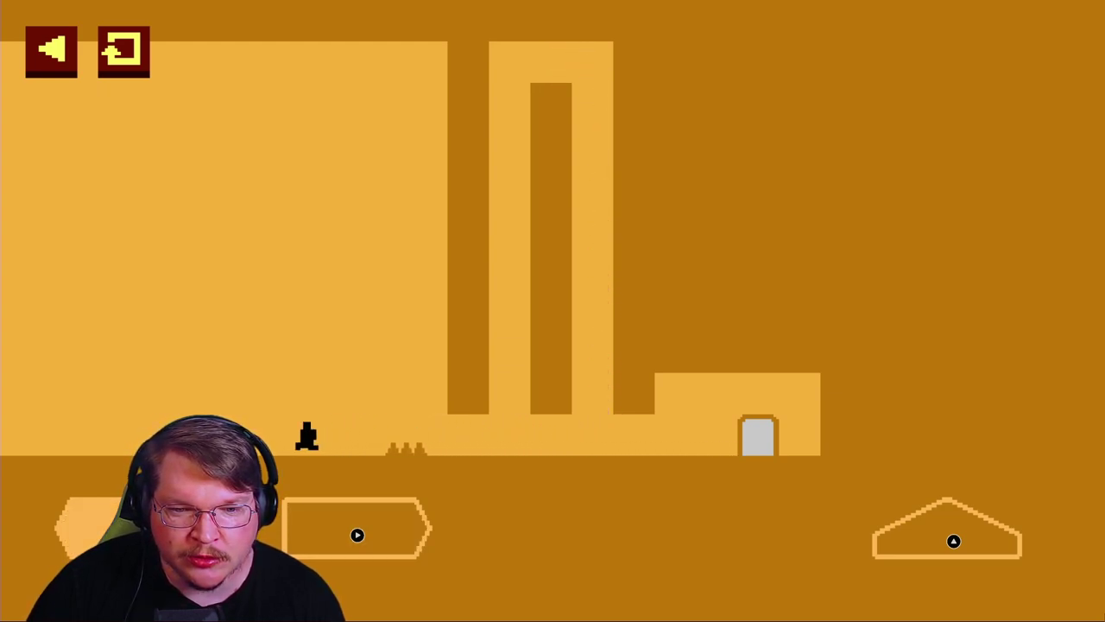
pyautogui.click(953, 528)
pyautogui.click(356, 529)
pyautogui.click(552, 259)
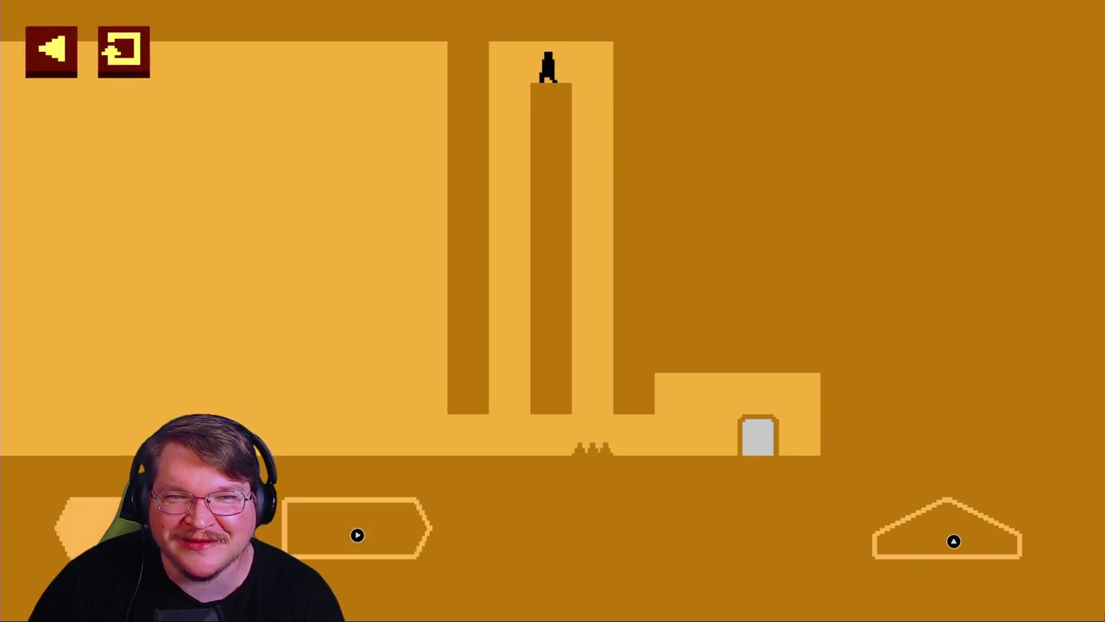
pyautogui.click(85, 528)
pyautogui.click(356, 528)
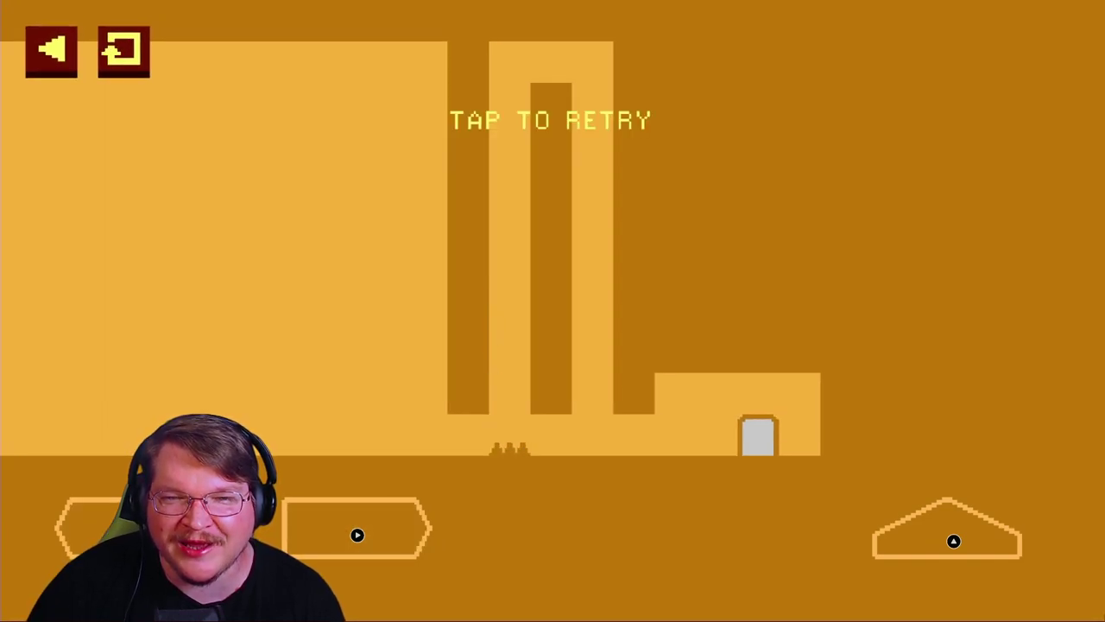
# Step: Restart the tower stage, walk left, then run right and jump to the exit door
pyautogui.click(553, 259)
pyautogui.click(356, 529)
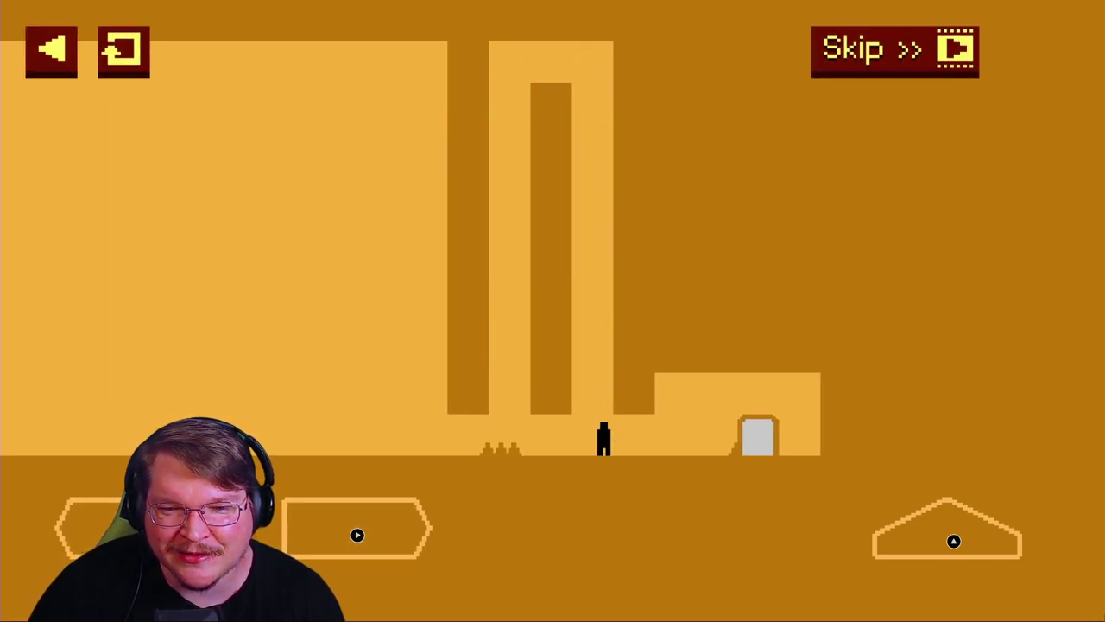
pyautogui.click(84, 528)
pyautogui.click(85, 528)
pyautogui.click(356, 528)
pyautogui.click(948, 528)
pyautogui.click(947, 528)
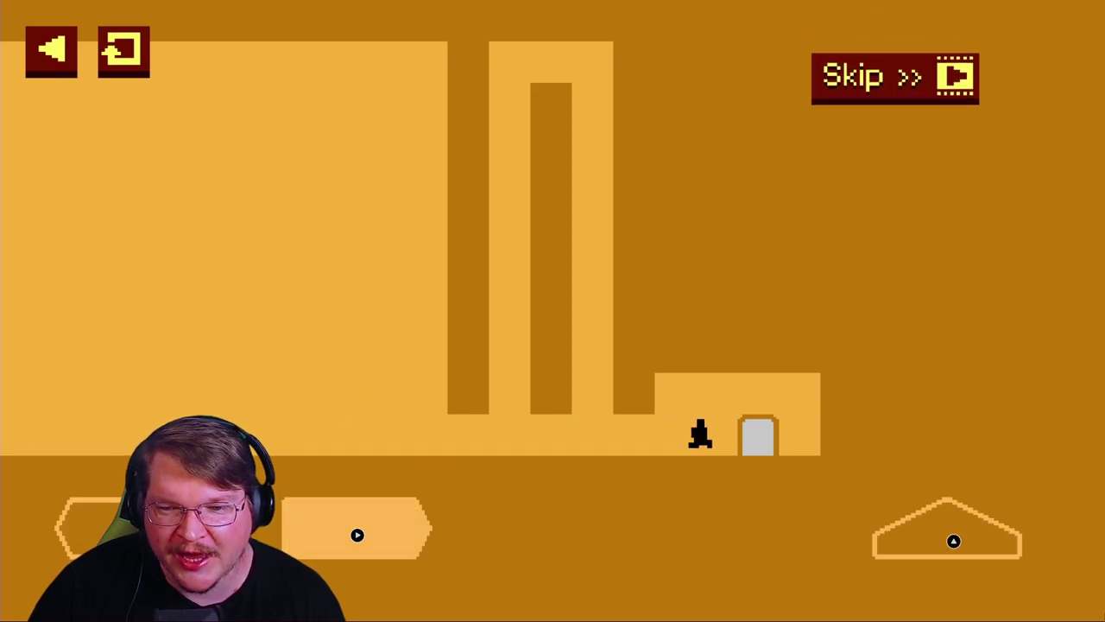
pyautogui.click(357, 528)
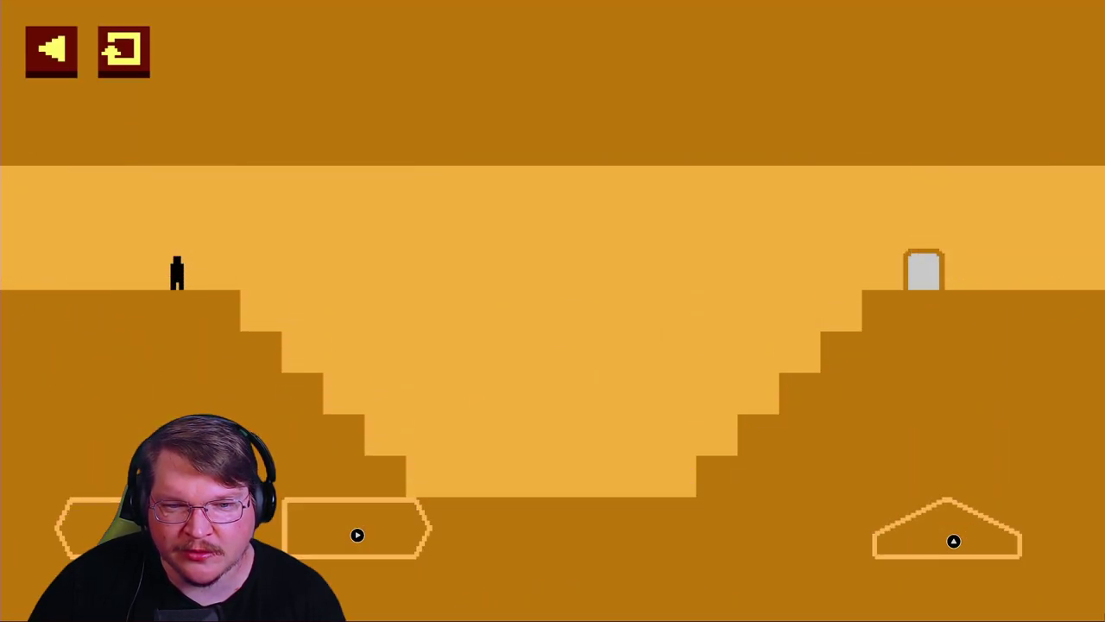
# Step: Run right and jump up the stairs into the exit door
pyautogui.click(357, 528)
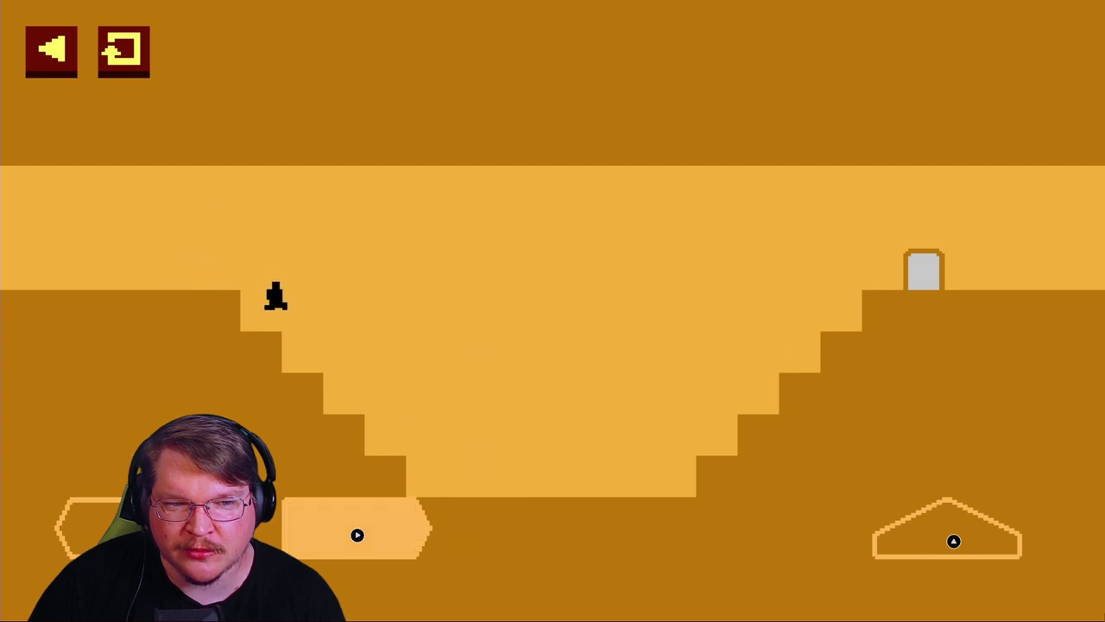
pyautogui.click(948, 528)
pyautogui.click(948, 528)
pyautogui.click(953, 541)
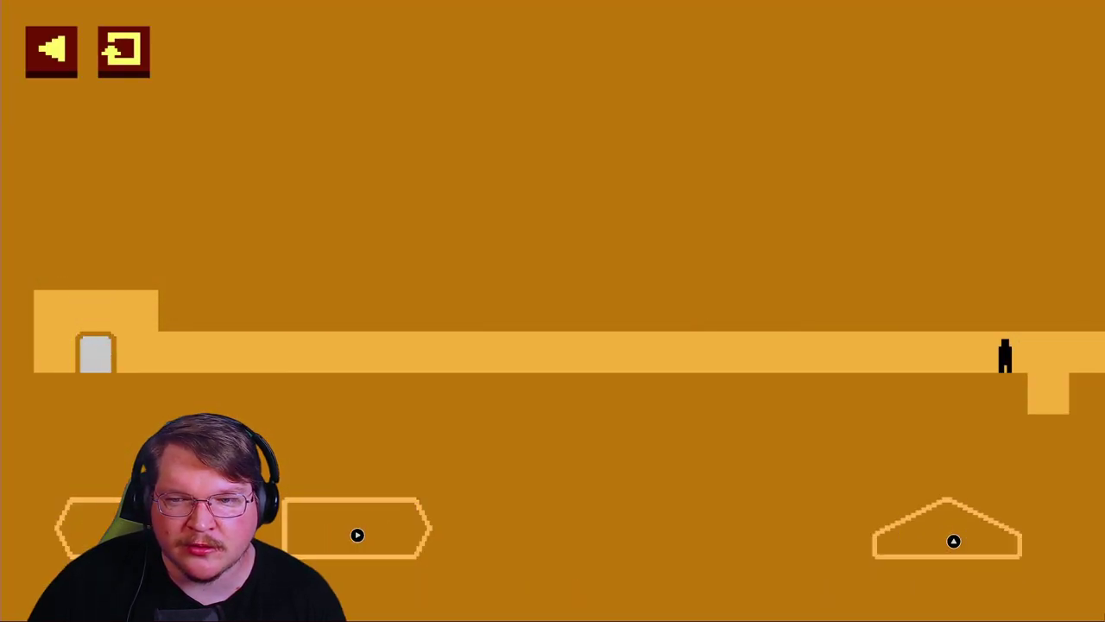
# Step: Walk left along the spiked corridor, dodging and jumping the spikes to the exit
pyautogui.click(87, 527)
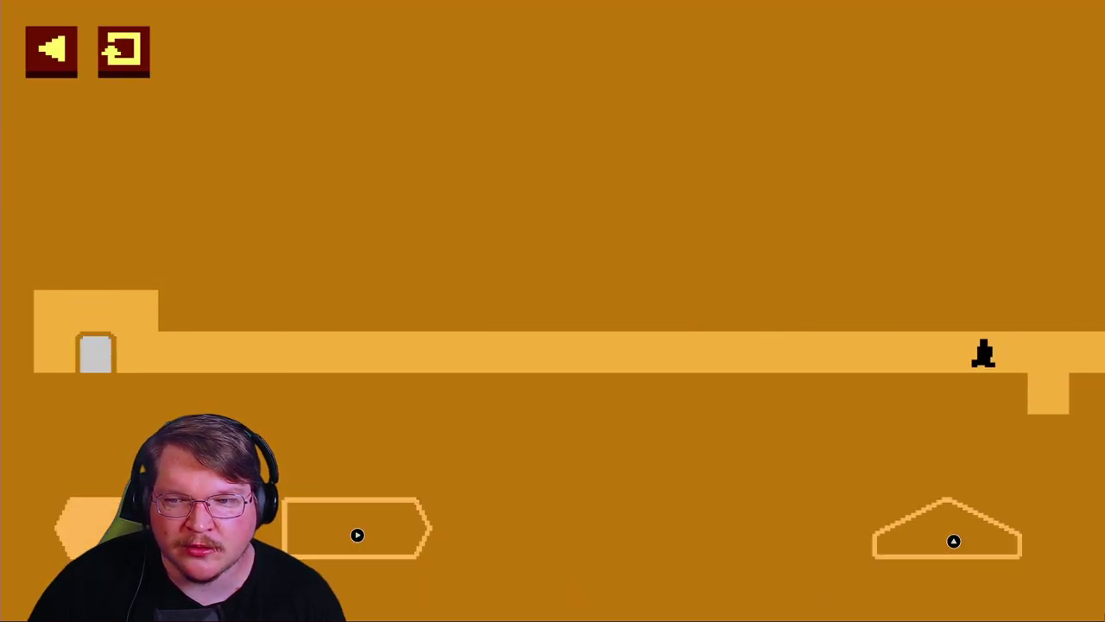
pyautogui.click(357, 535)
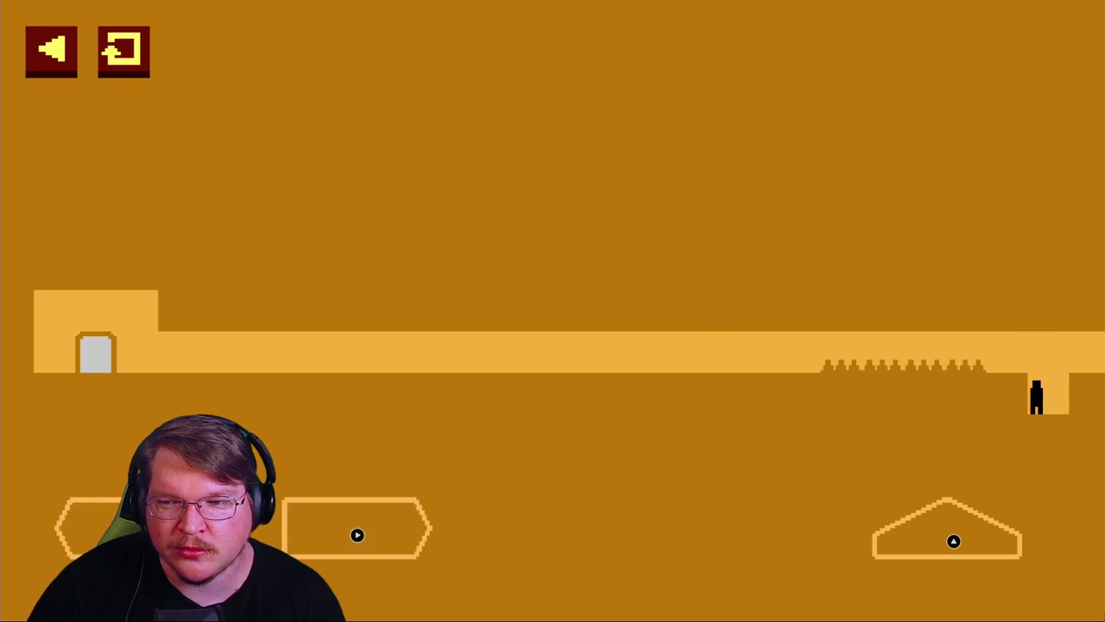
pyautogui.click(86, 527)
pyautogui.press('Up')
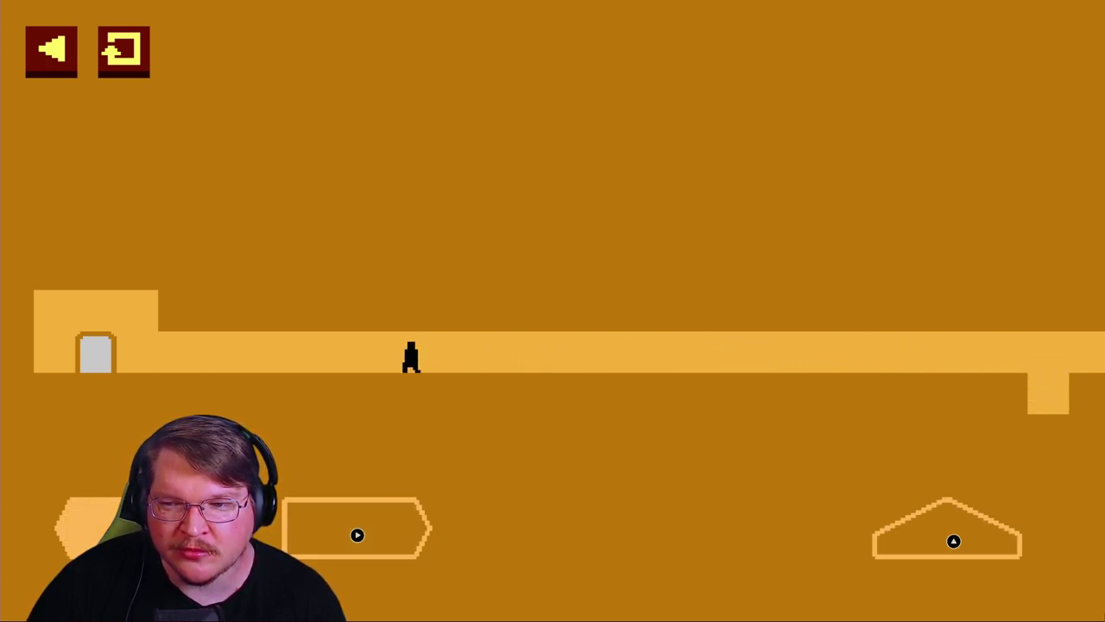
pyautogui.press('Up')
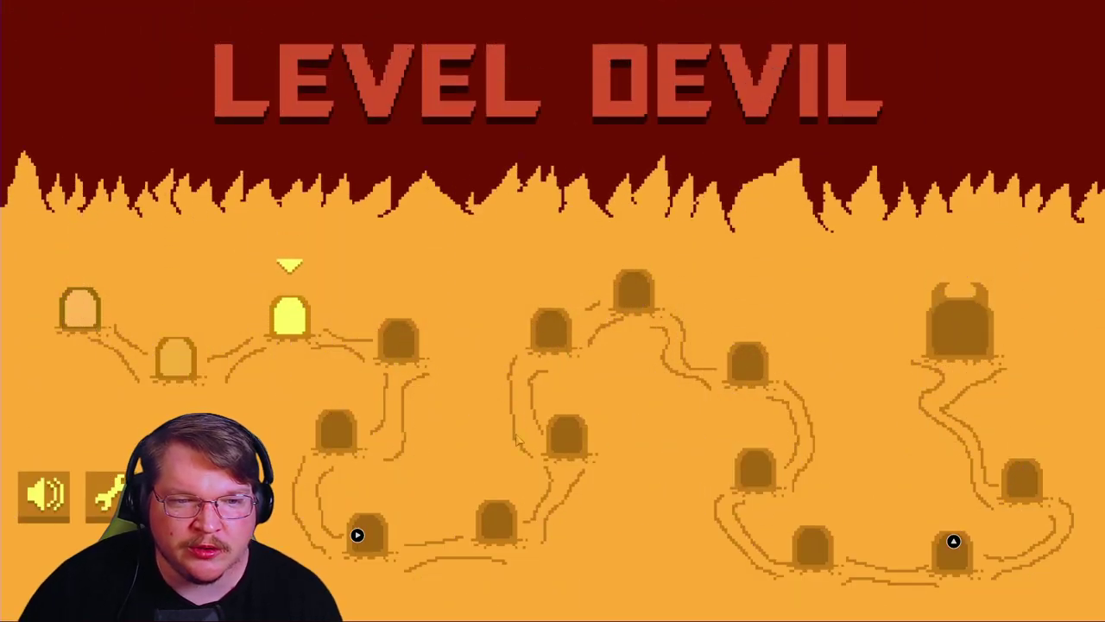
# Step: Start the third level and jump over the rising pillar
pyautogui.click(298, 317)
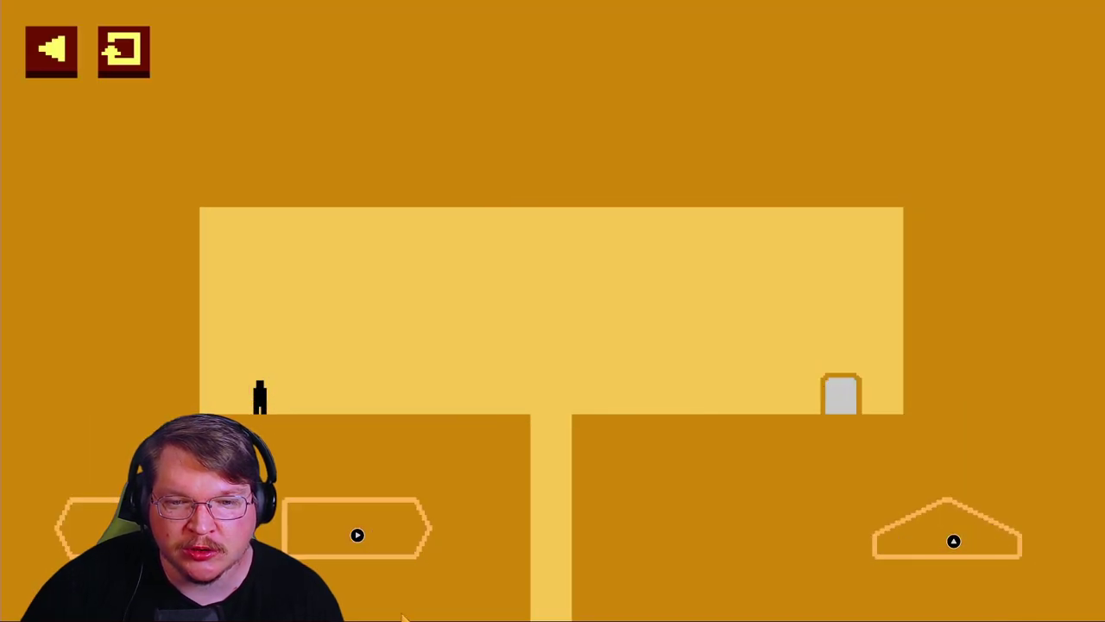
pyautogui.press('Right')
pyautogui.press('Right')
pyautogui.press('Up')
pyautogui.press('Left')
pyautogui.press('Up')
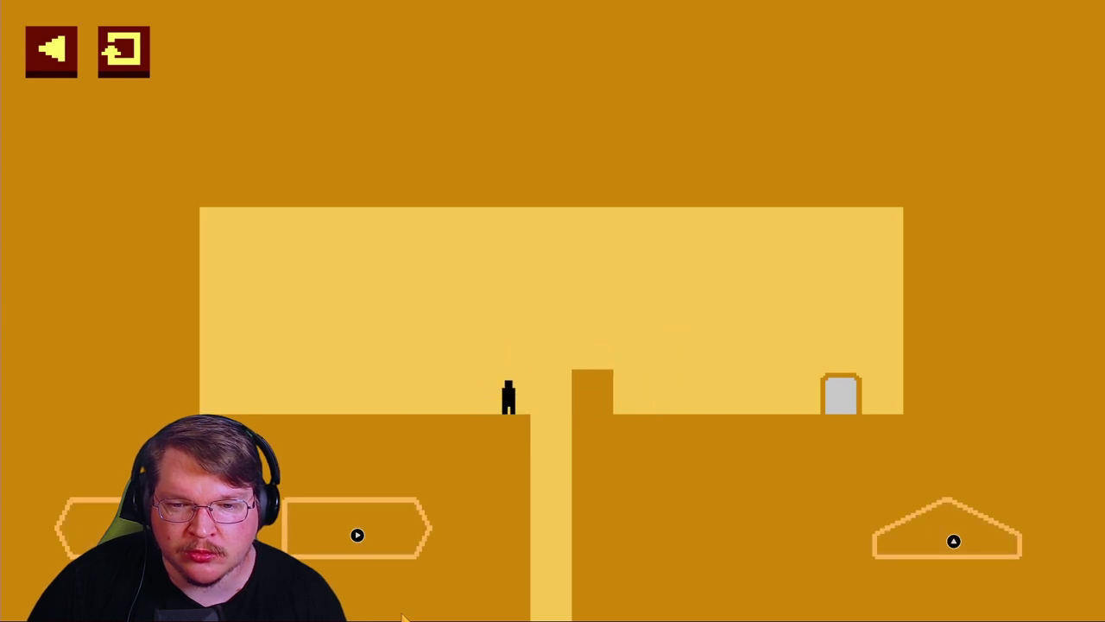
pyautogui.press('Right')
pyautogui.press('Up')
pyautogui.press('Right')
pyautogui.press('Right')
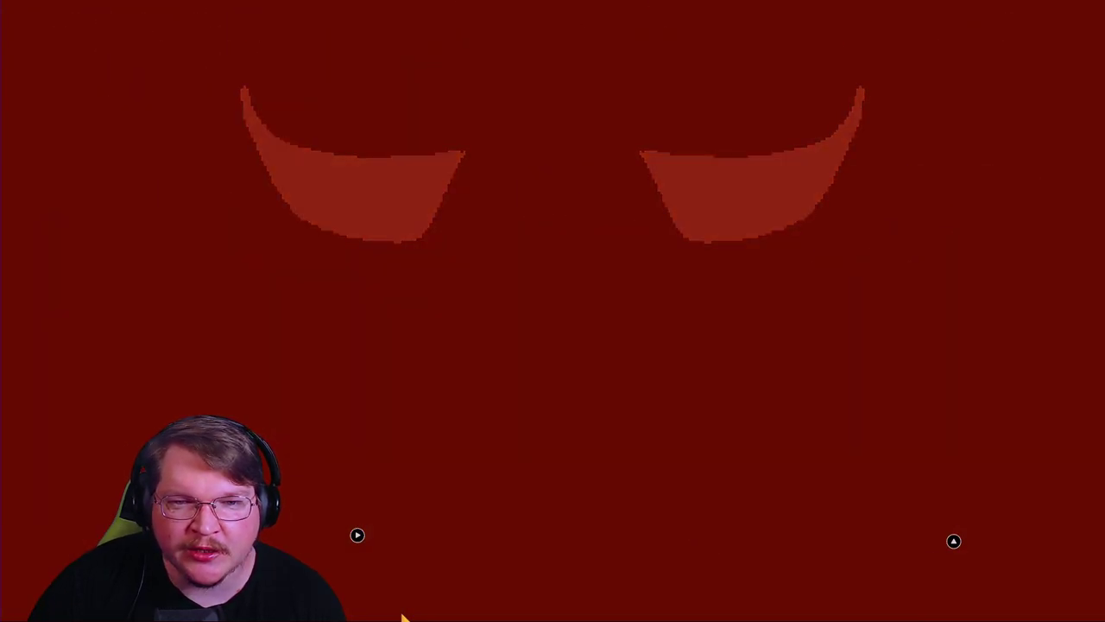
# Step: Clear the pit stage after two restarts, jumping the opening gap into the door
pyautogui.press('Right')
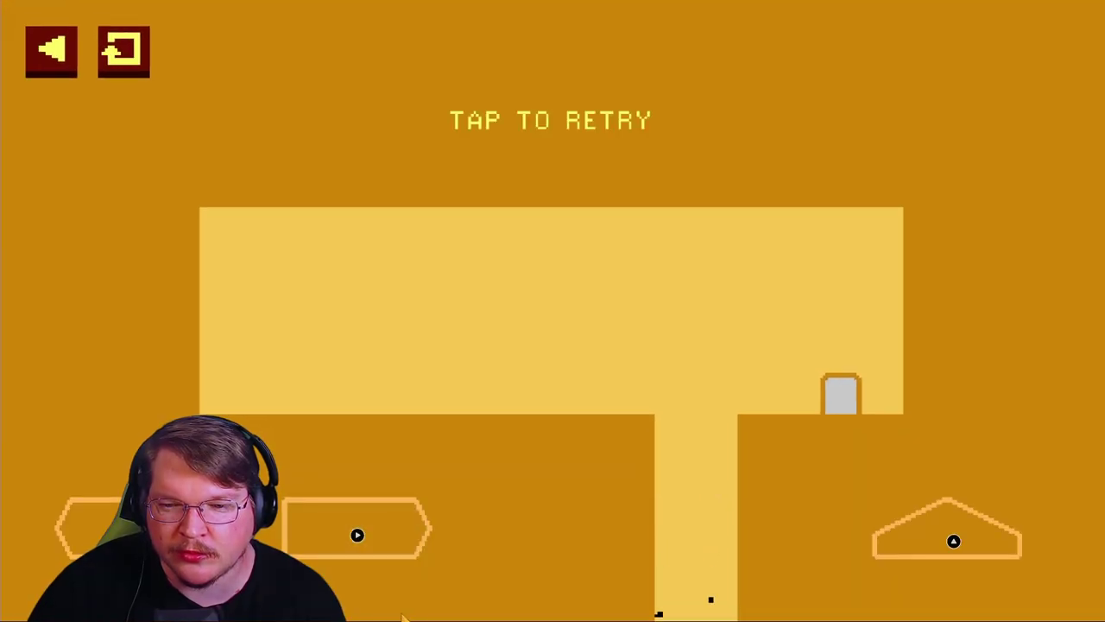
pyautogui.press('space')
pyautogui.press('Right')
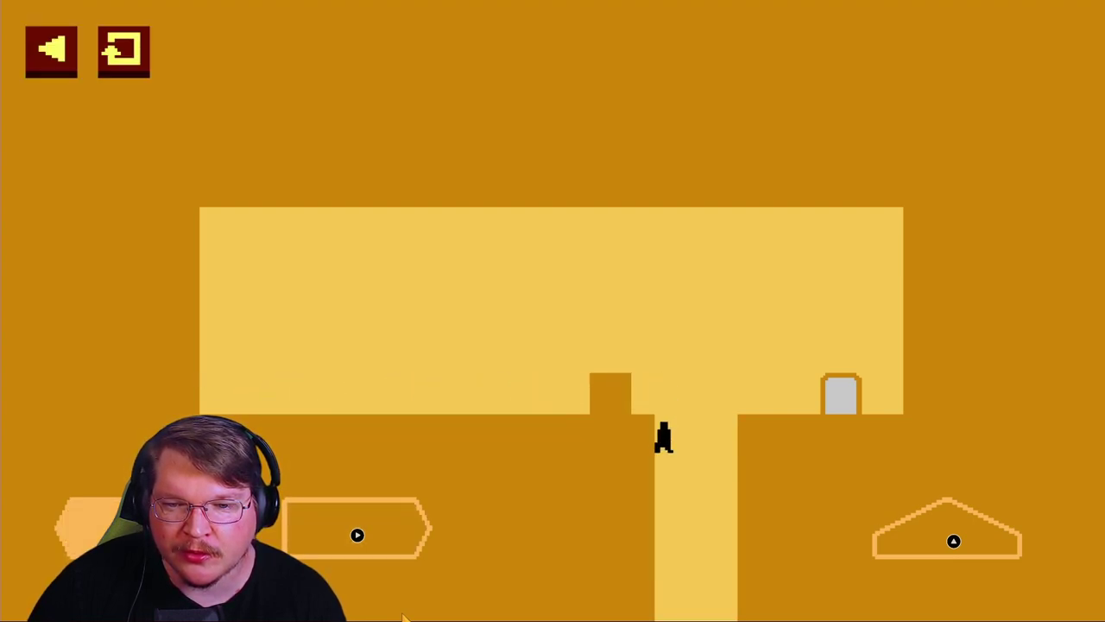
pyautogui.click(404, 612)
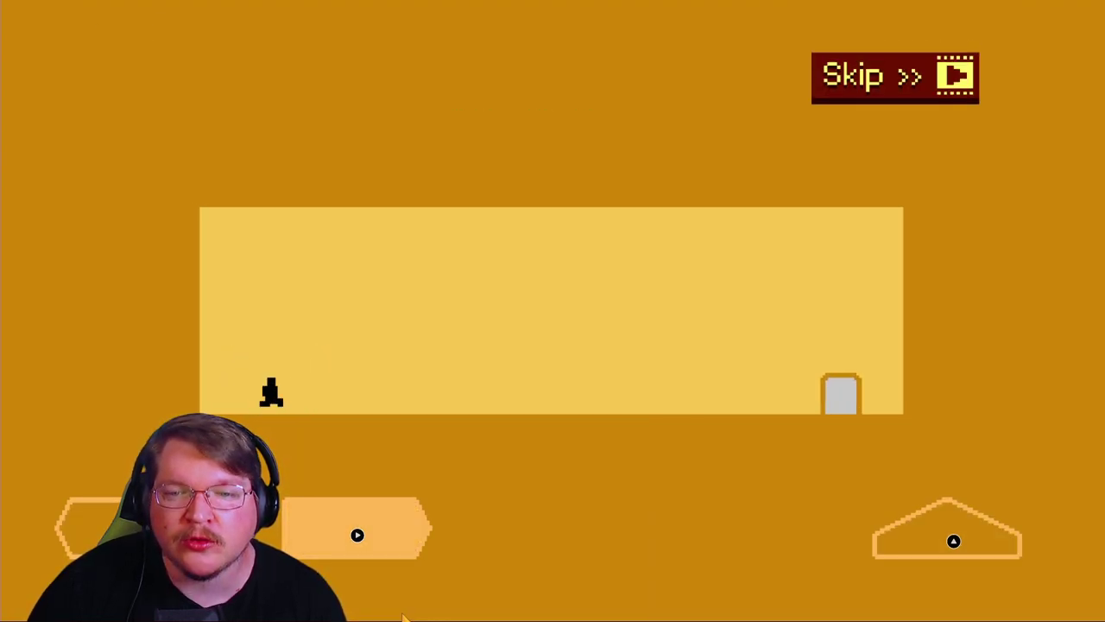
pyautogui.press('Right')
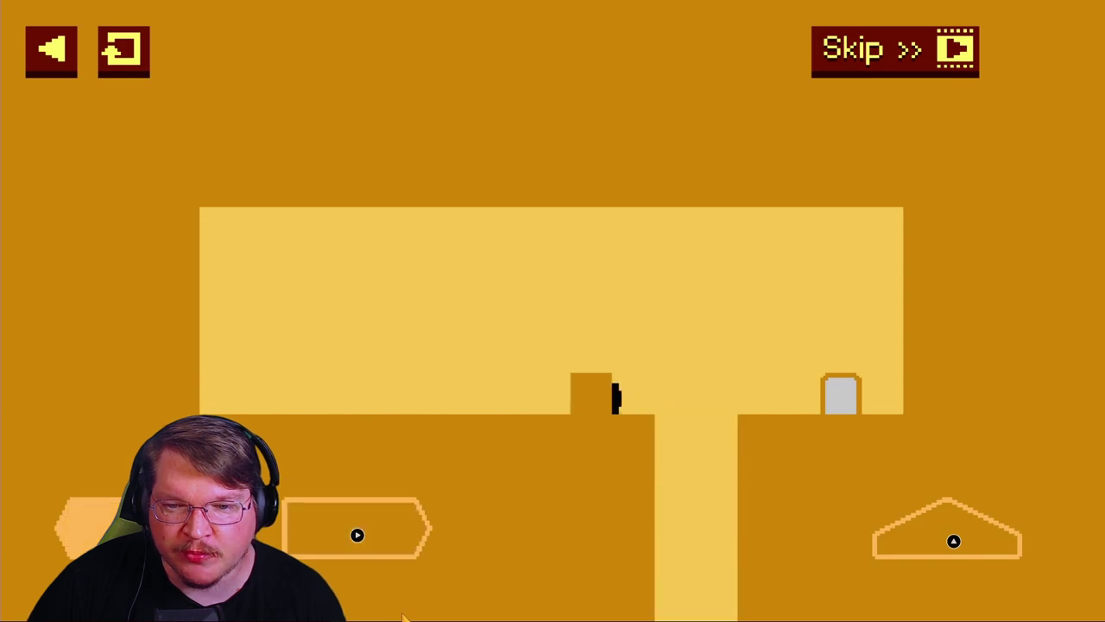
pyautogui.press('Left')
pyautogui.press('Up')
pyautogui.press('Right')
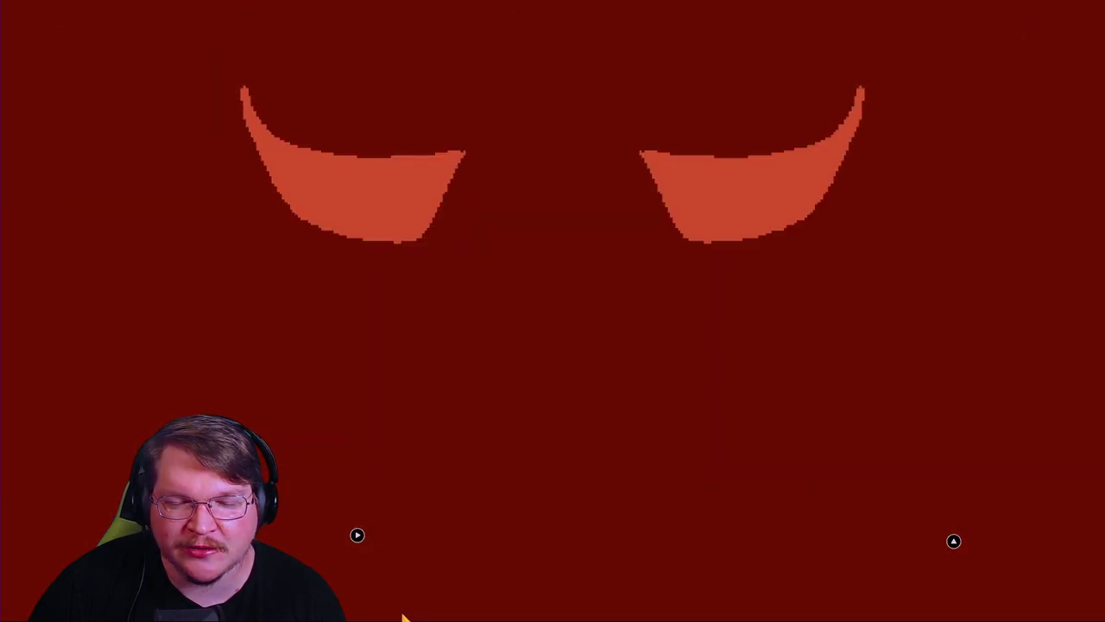
# Step: After a restart, jump over the block and onto the pillar into the door
pyautogui.press('Left')
pyautogui.press('Up')
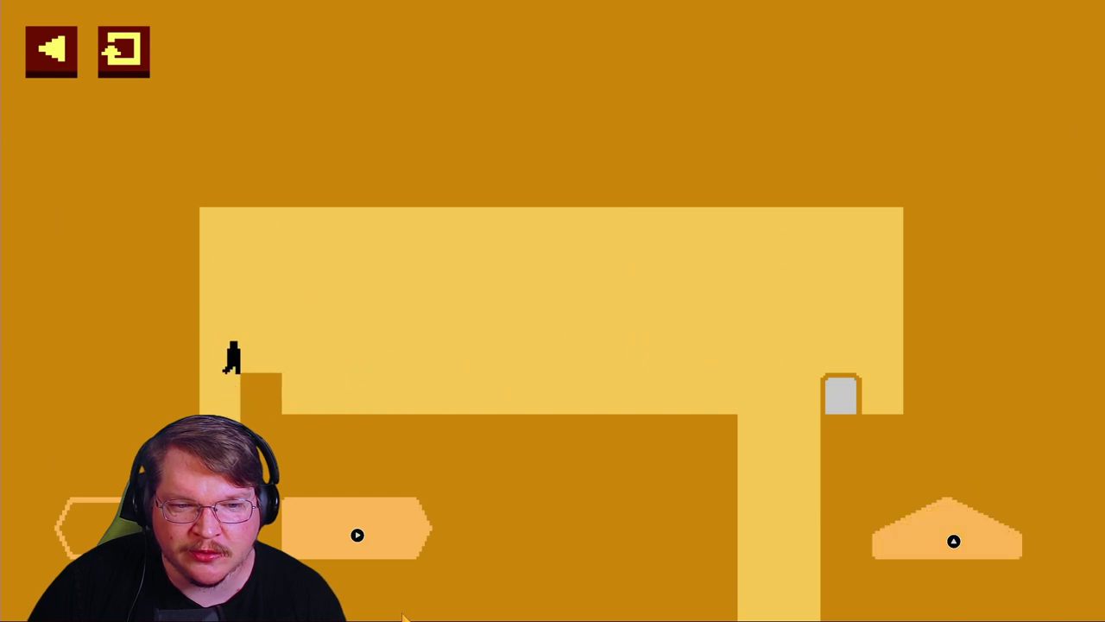
pyautogui.click(402, 615)
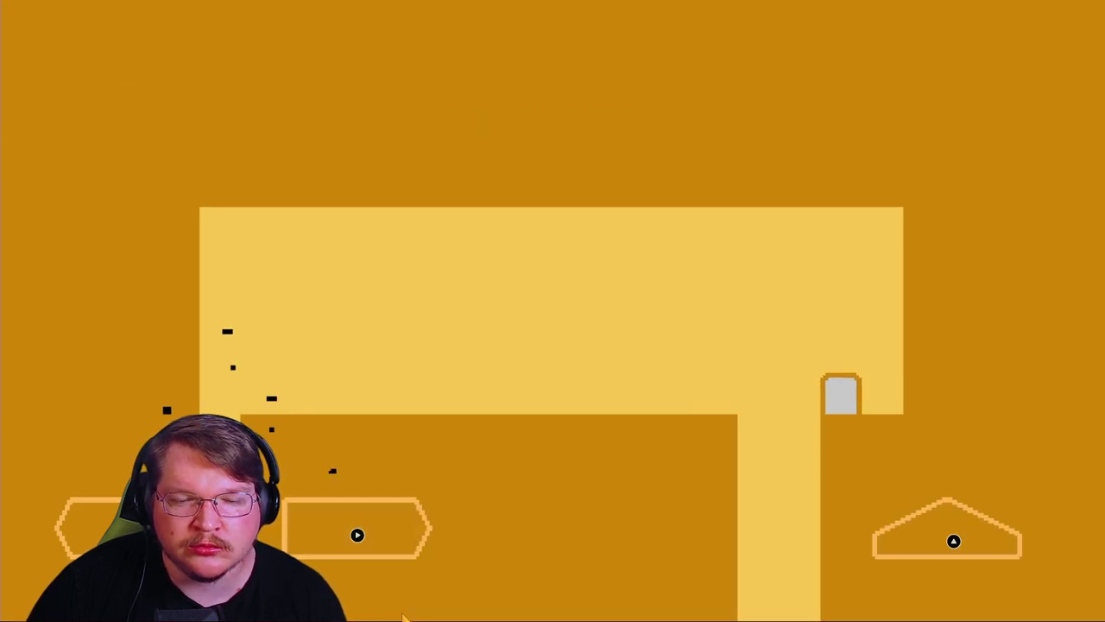
pyautogui.press('Right')
pyautogui.press('Up')
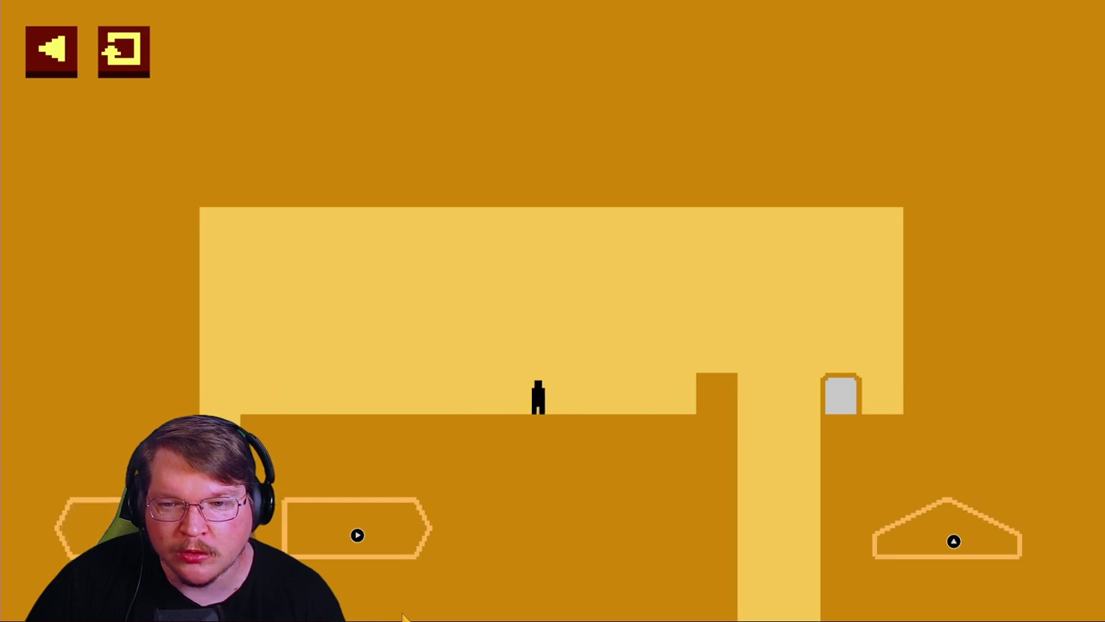
pyautogui.press('Right')
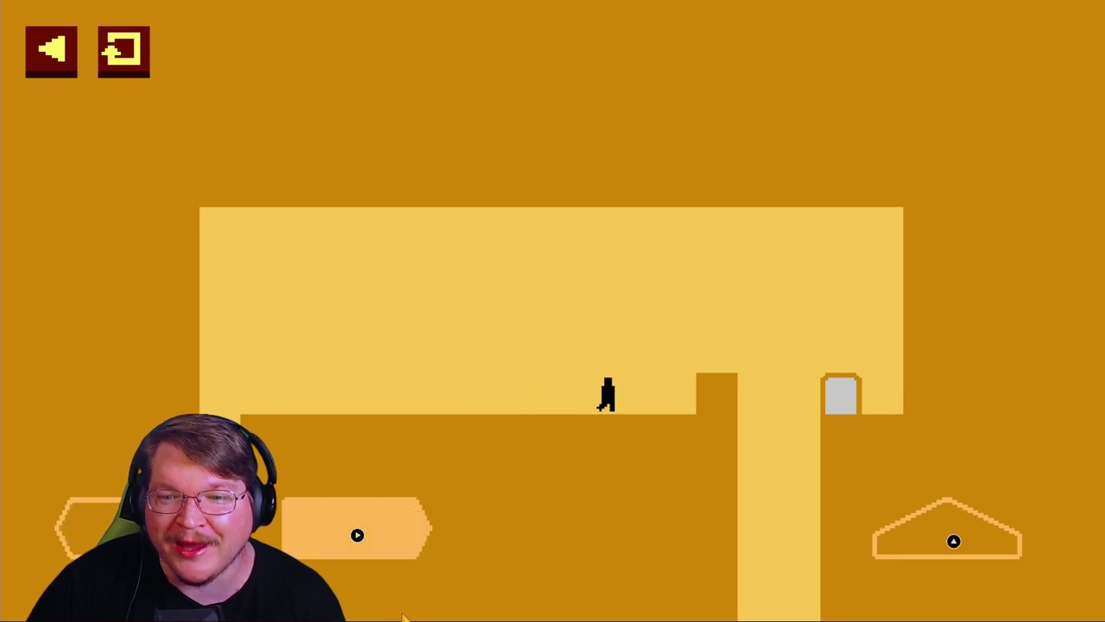
pyautogui.press('Up')
pyautogui.press('Right')
pyautogui.press('Up')
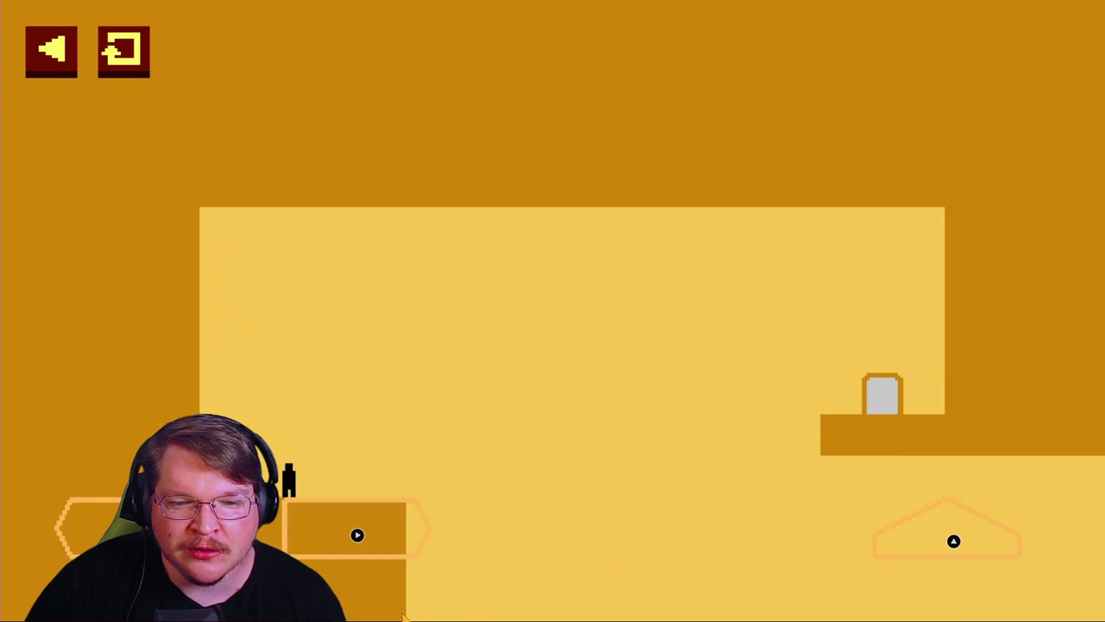
# Step: Climb onto the raised block and hop from the moving platform to the door
pyautogui.press('Right')
pyautogui.press('Right')
pyautogui.press('Left')
pyautogui.press('Up')
pyautogui.press('Right')
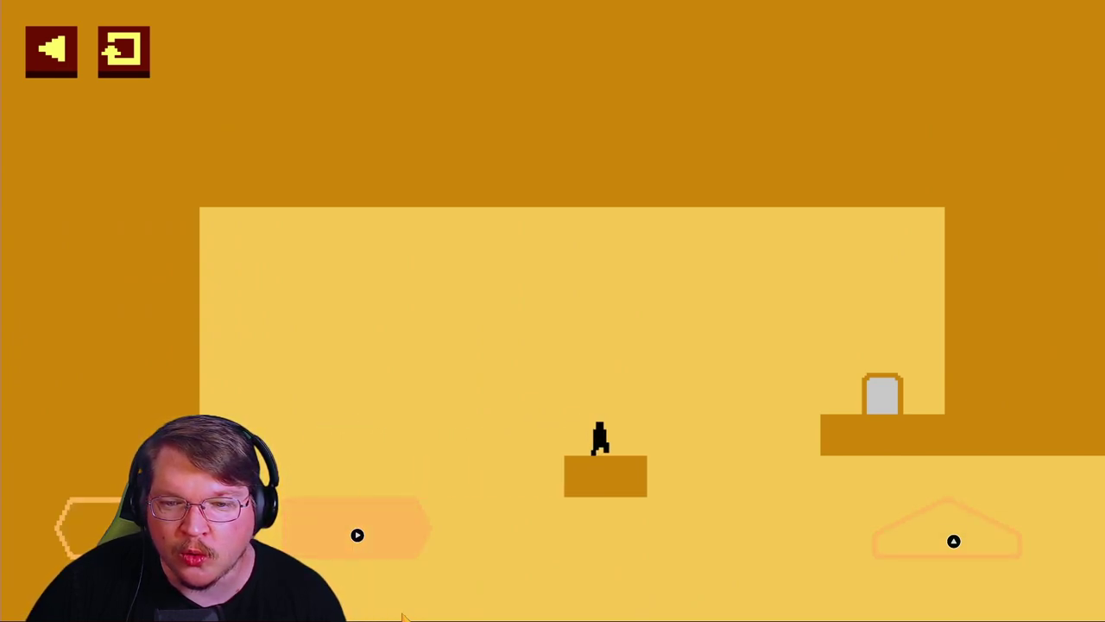
pyautogui.press('Up')
pyautogui.press('Right')
pyautogui.press('Right')
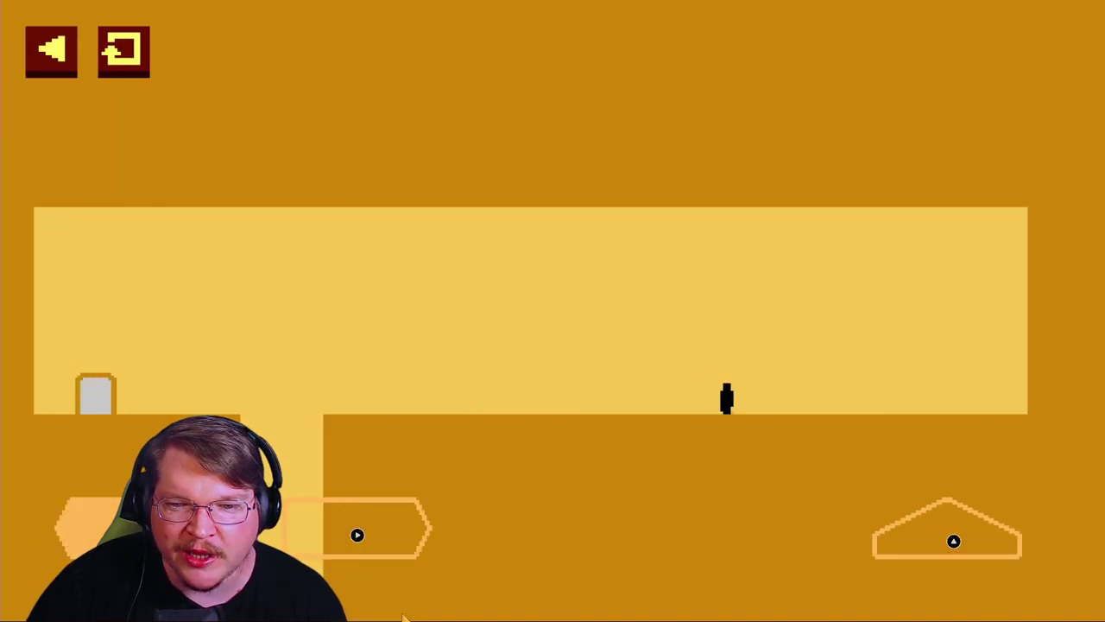
# Step: Run left ahead of the closing wall into the door, retrying after being crushed
pyautogui.press('Left')
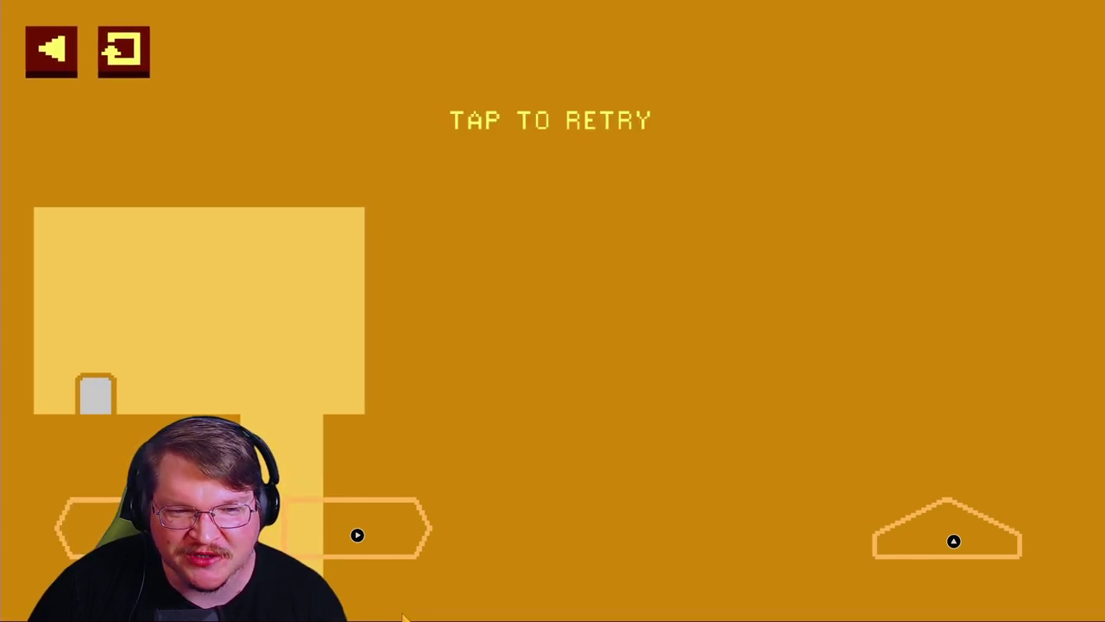
pyautogui.press('space')
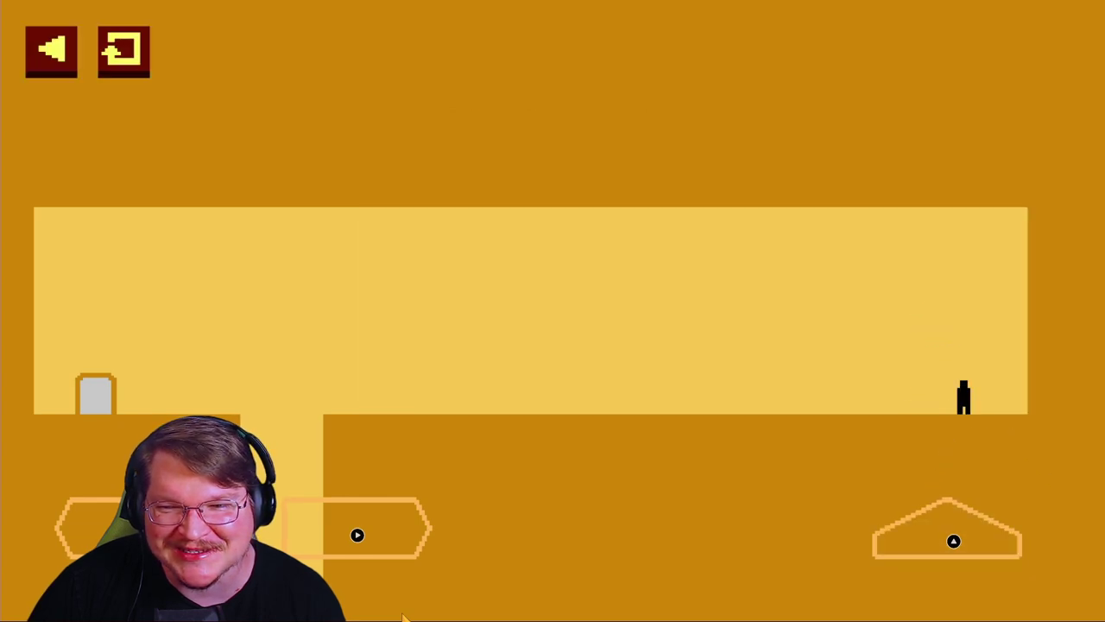
pyautogui.press('Left')
pyautogui.press('Left')
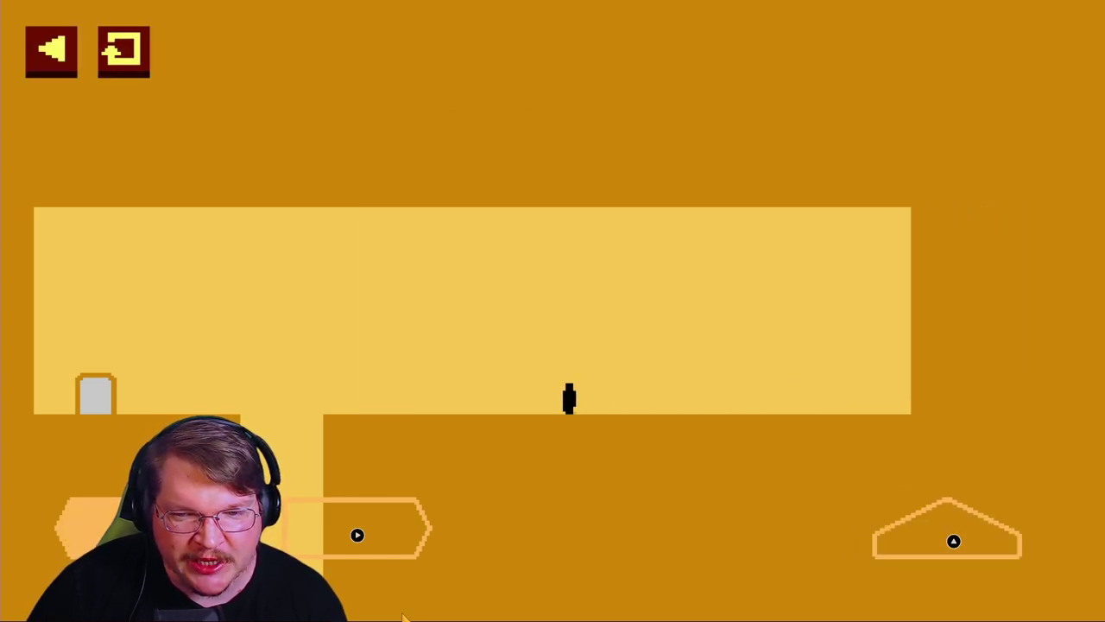
pyautogui.press('Left')
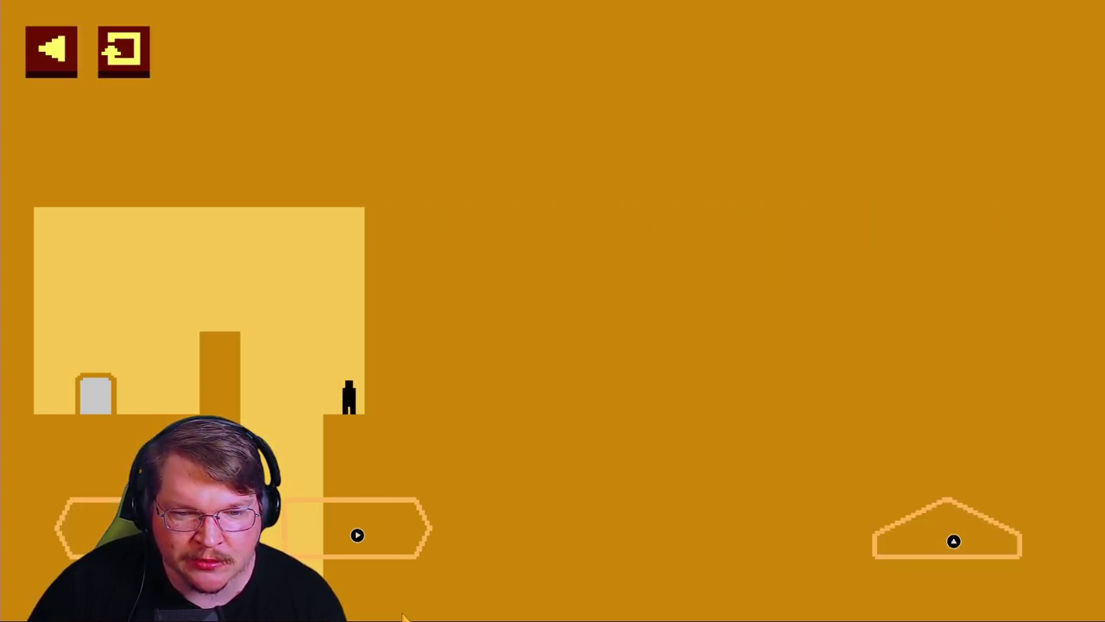
pyautogui.press('Left')
pyautogui.press('Up')
pyautogui.press('Left')
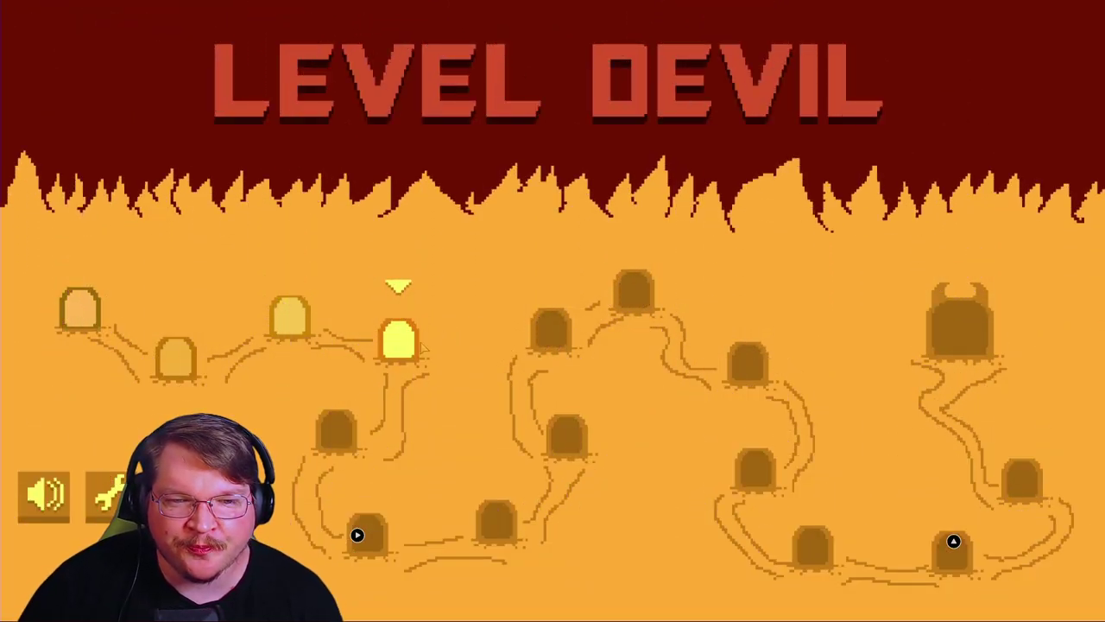
# Step: Start the fourth level, retry once, and jump over the newly opened pit
pyautogui.click(402, 341)
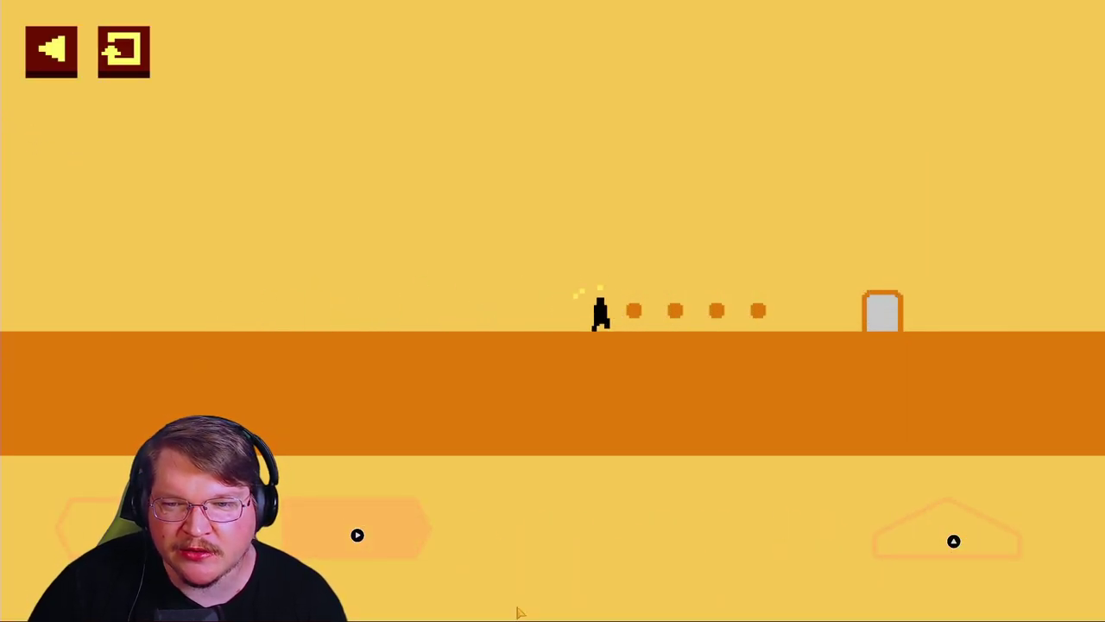
pyautogui.press('Right')
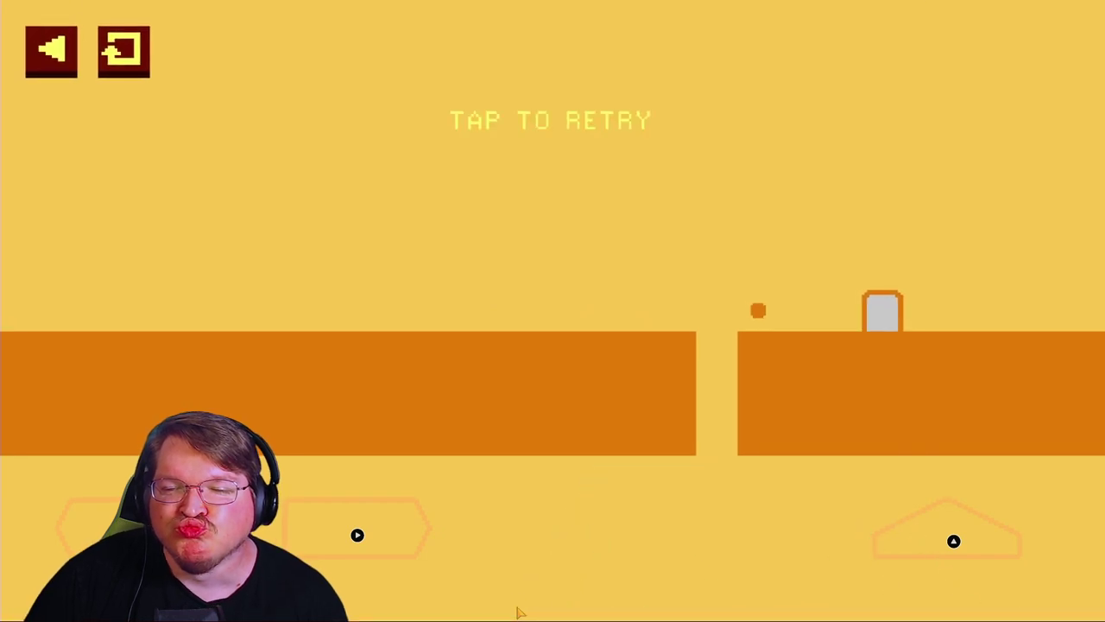
pyautogui.click(518, 610)
pyautogui.press('Right')
pyautogui.press('Right')
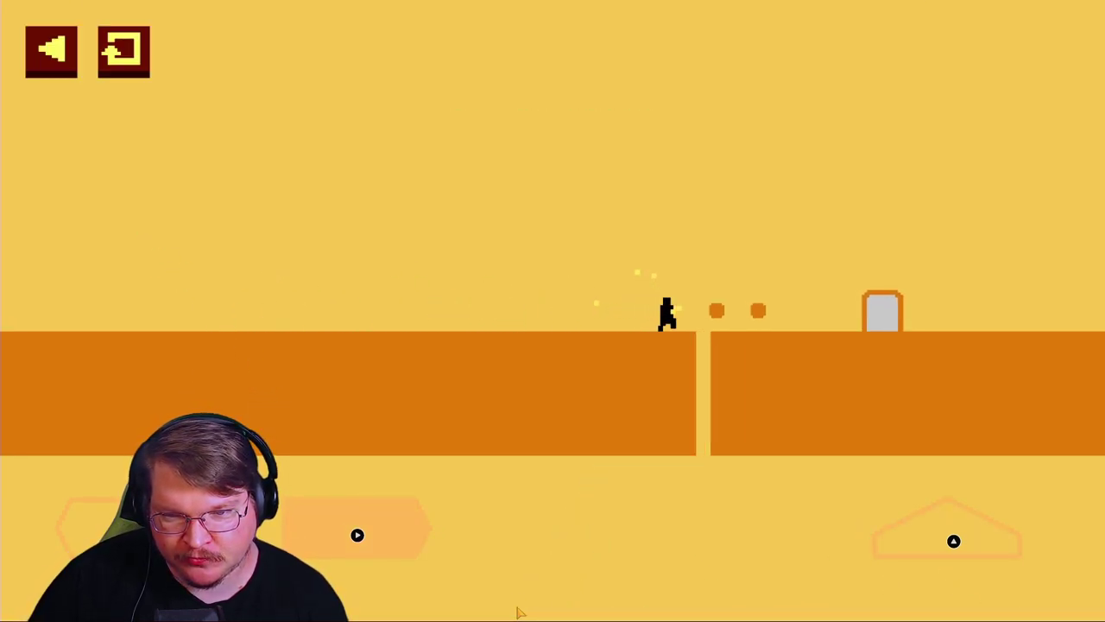
pyautogui.press('Up')
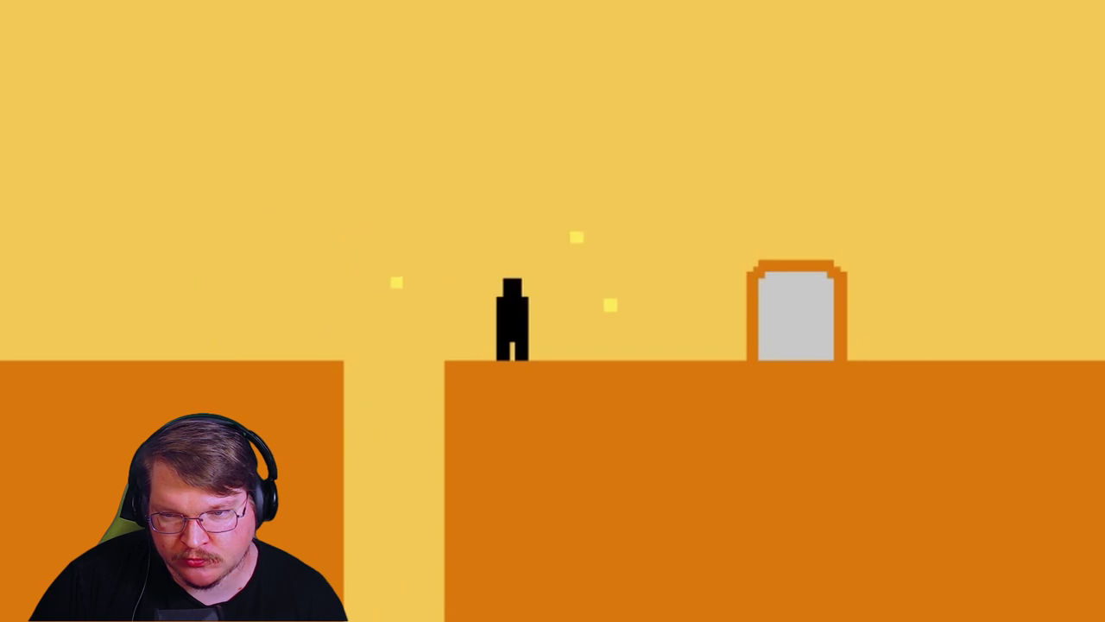
pyautogui.press('Right')
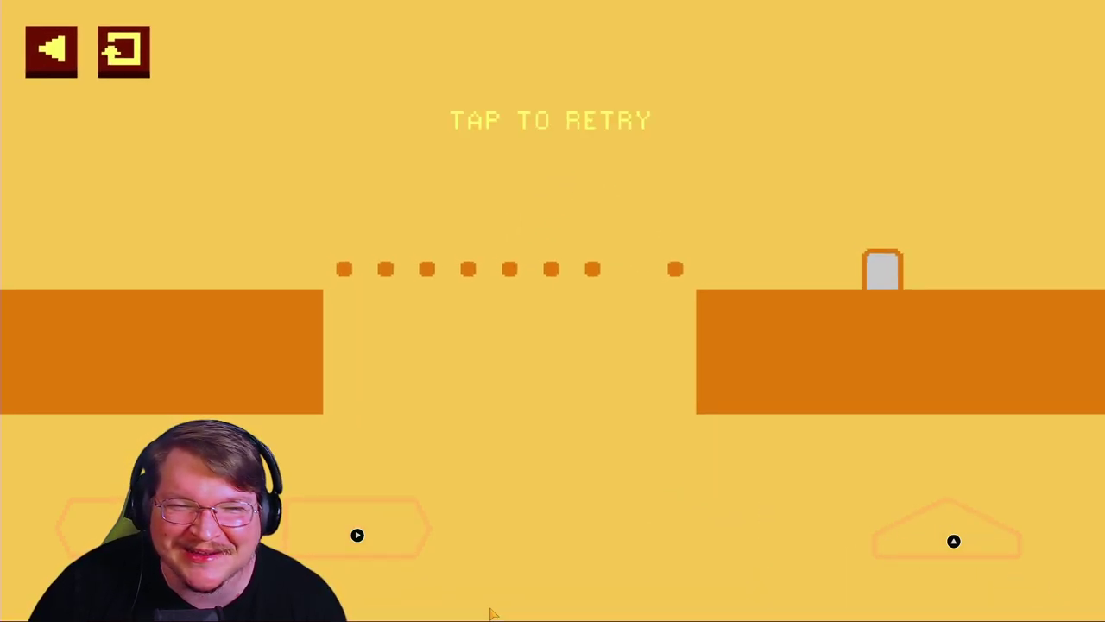
# Step: Restart repeatedly and run right until reaching the exit door
pyautogui.press('space')
pyautogui.press('Right')
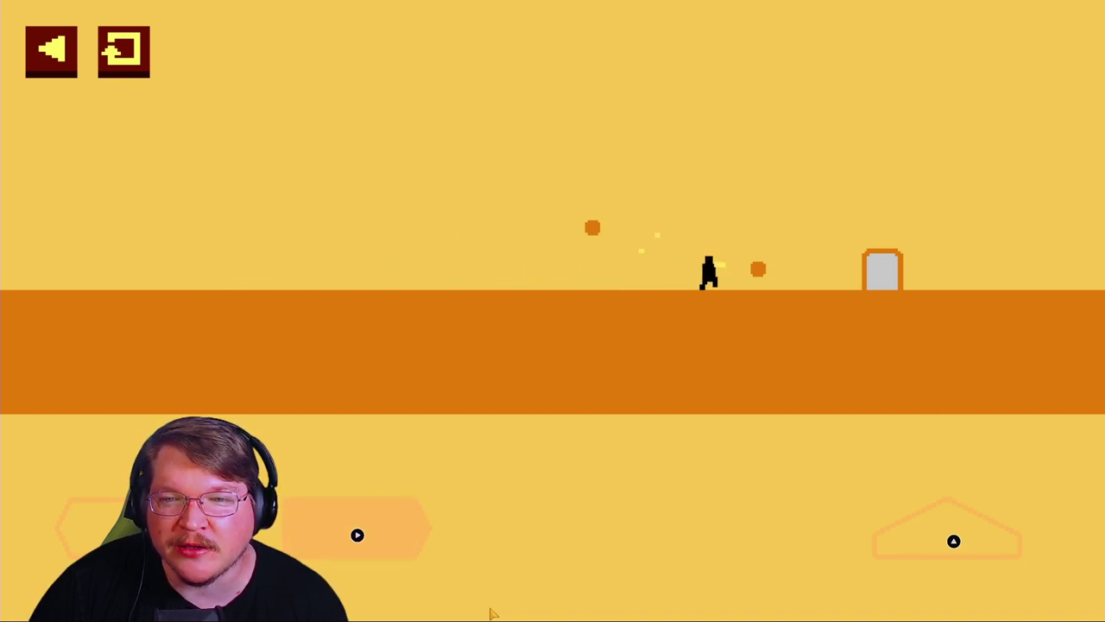
pyautogui.press('Right')
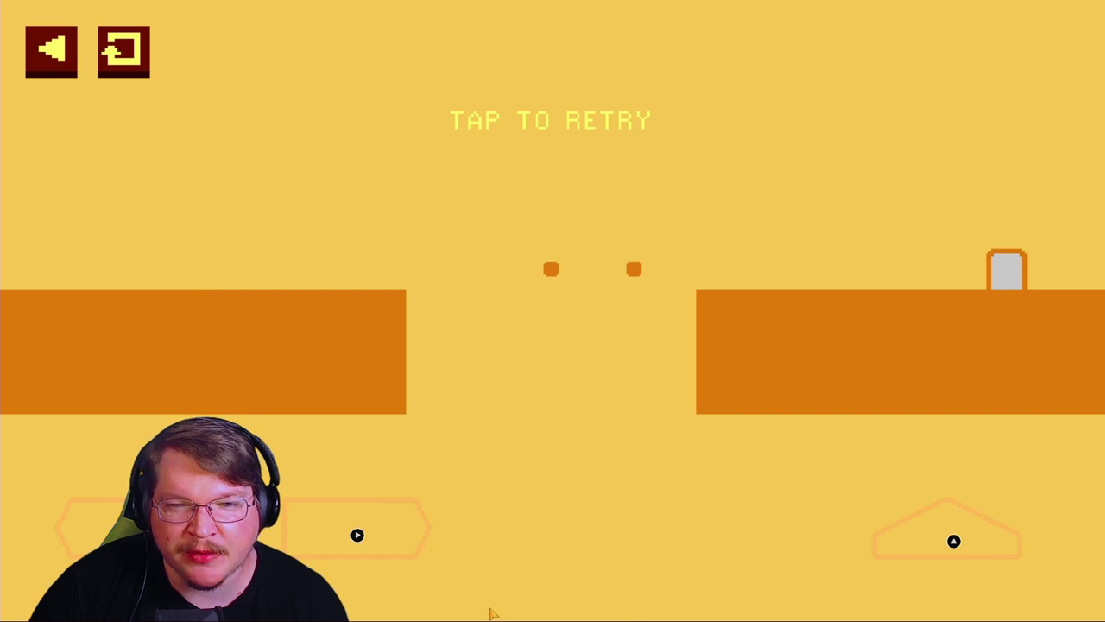
pyautogui.press('space')
pyautogui.press('Right')
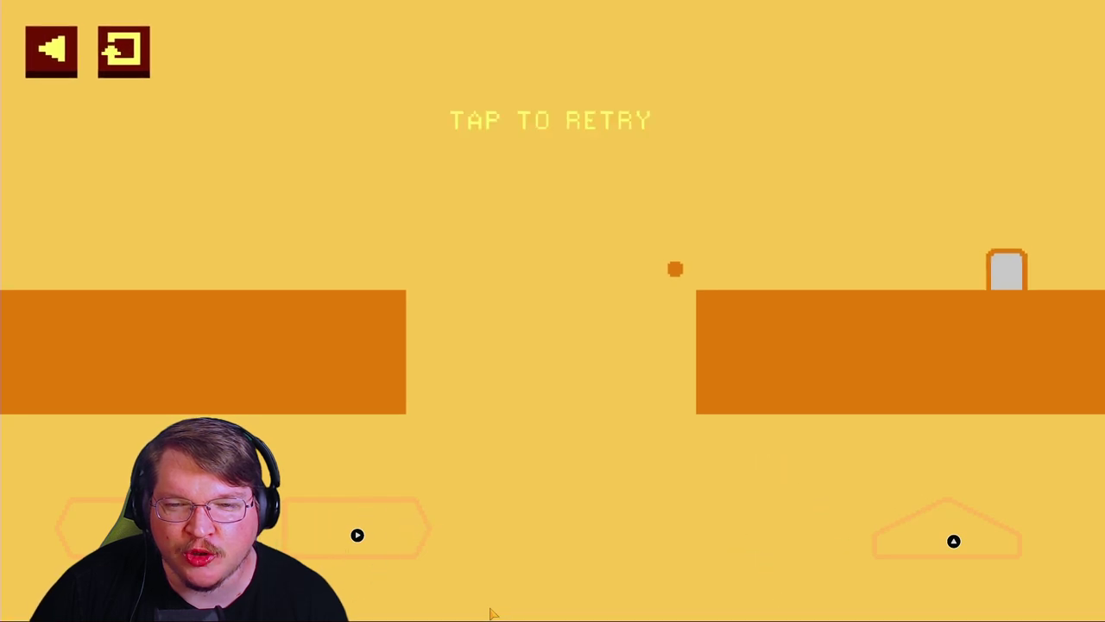
pyautogui.press('space')
pyautogui.press('Right')
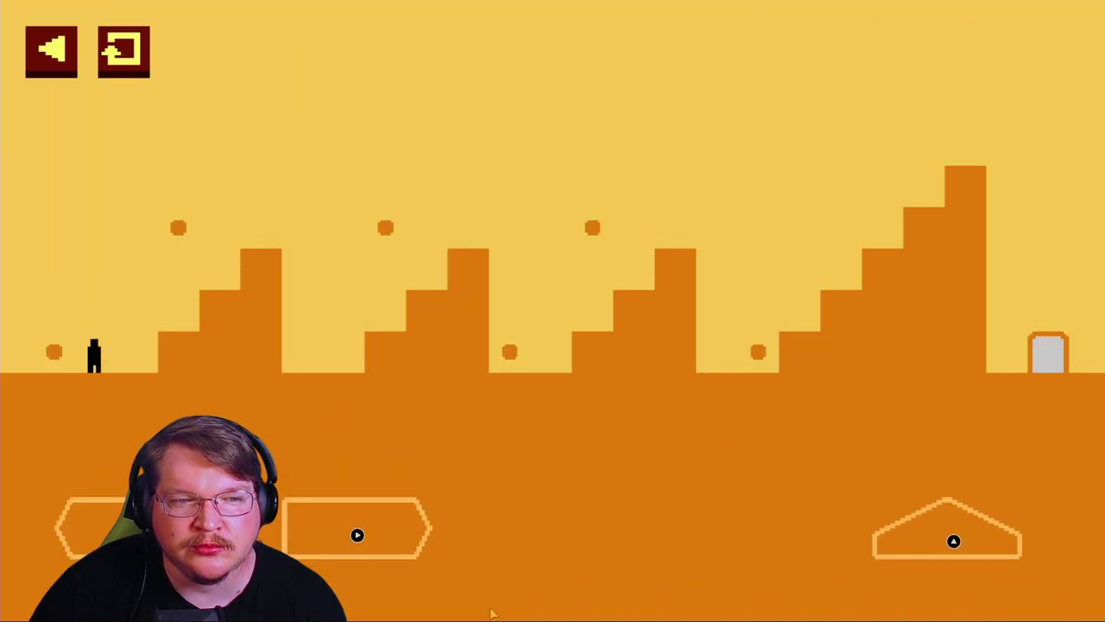
# Step: Run right and jump up the first staircase, then stop moving
pyautogui.press('Right')
pyautogui.press('Up')
pyautogui.press('Up')
pyautogui.press('Up')
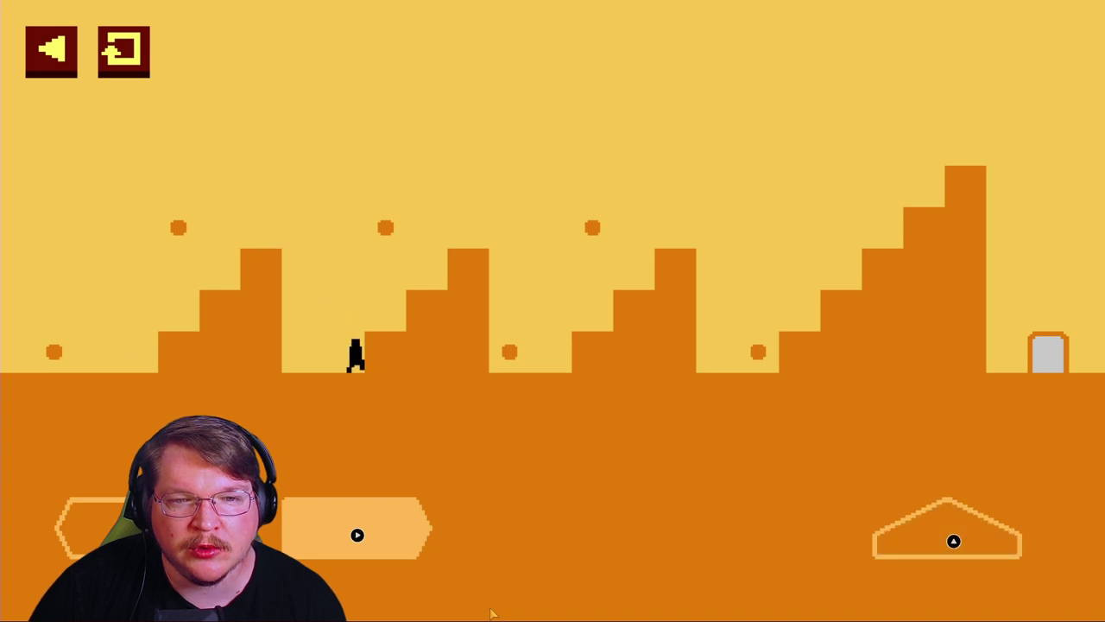
pyautogui.press('Up')
pyautogui.press('Up')
pyautogui.press('Right')
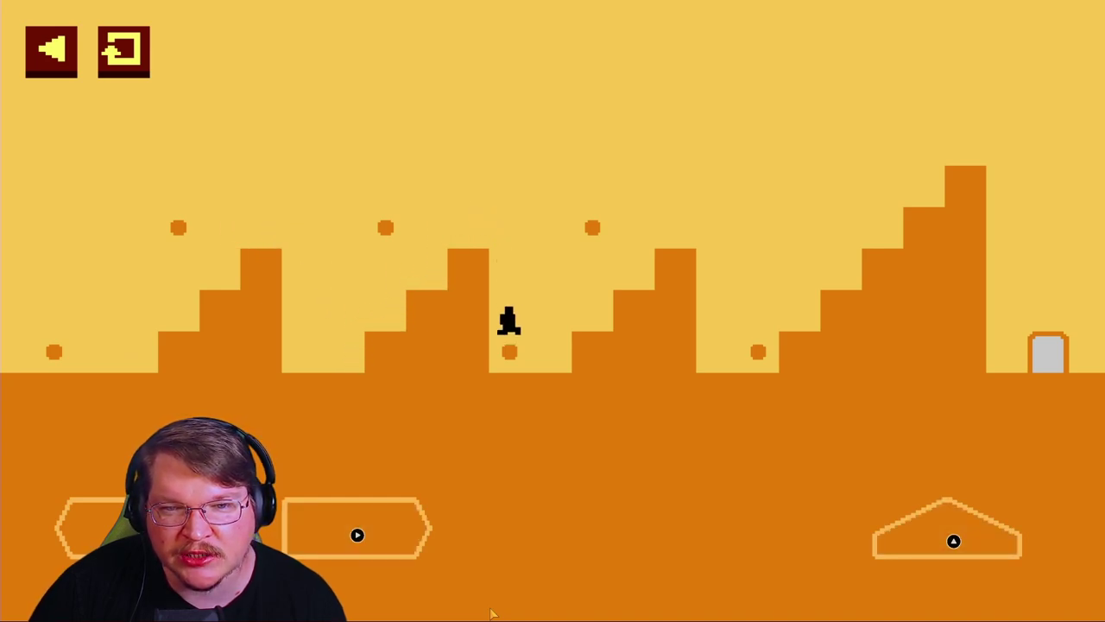
# Step: Restart, climb the second staircase to its top, and leap off running right
pyautogui.press('space')
pyautogui.press('Right')
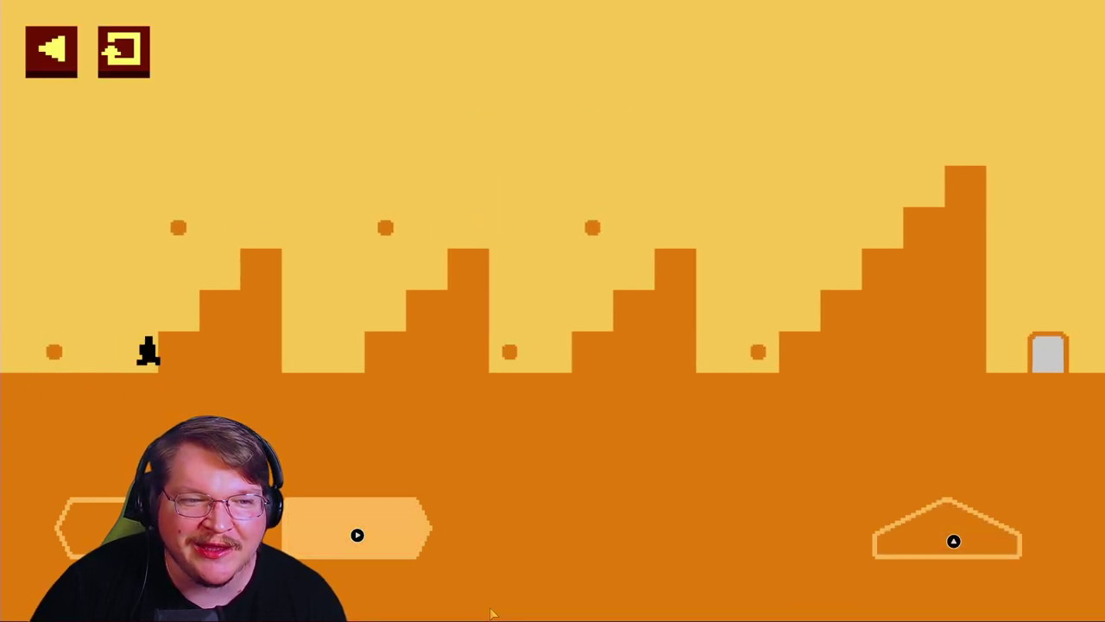
pyautogui.press('Up')
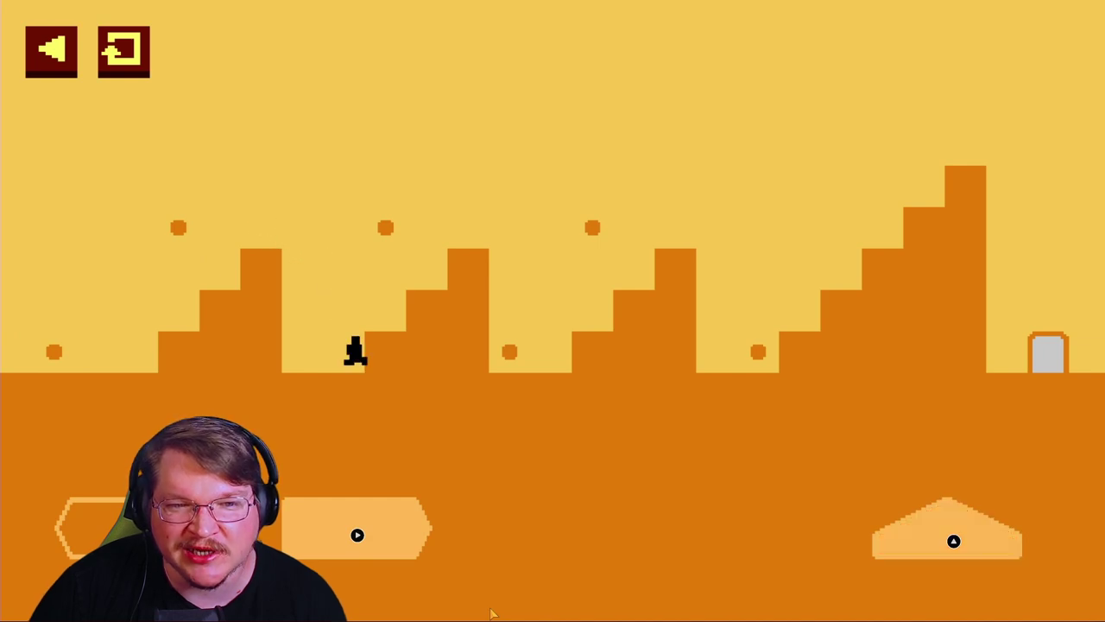
pyautogui.press('Up')
pyautogui.press('Up')
pyautogui.press('Right')
pyautogui.press('Up')
pyautogui.press('Right')
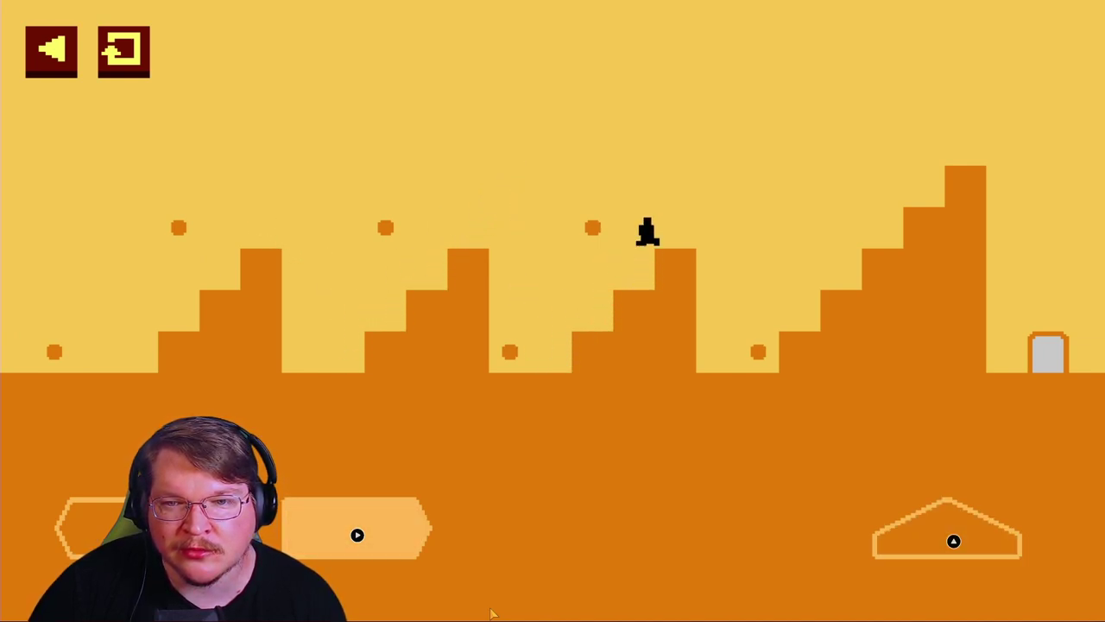
# Step: Leap from the third staircase onto the fourth and jump off the tall pillar
pyautogui.press('Right')
pyautogui.press('Up')
pyautogui.press('Up')
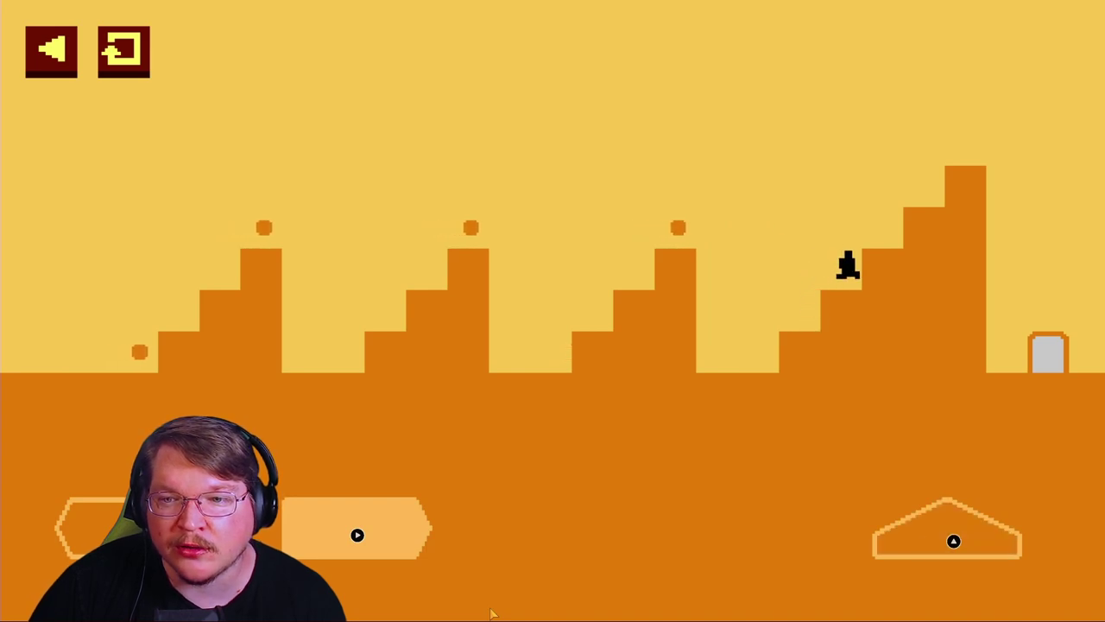
pyautogui.press('Up')
pyautogui.press('Up')
pyautogui.press('Up')
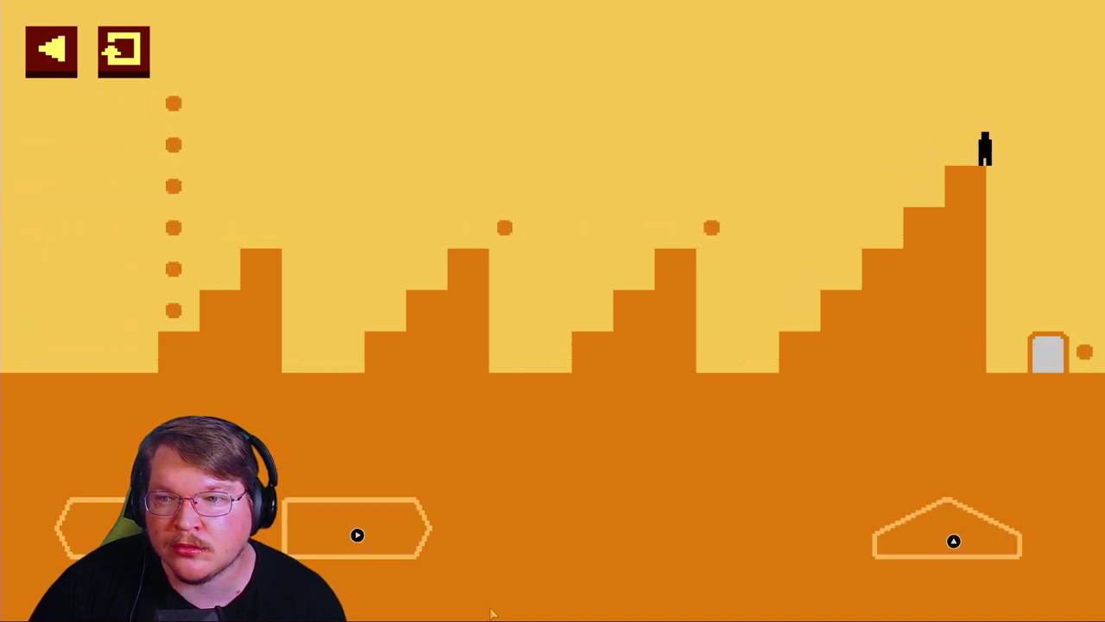
pyautogui.press('Right')
pyautogui.press('Up')
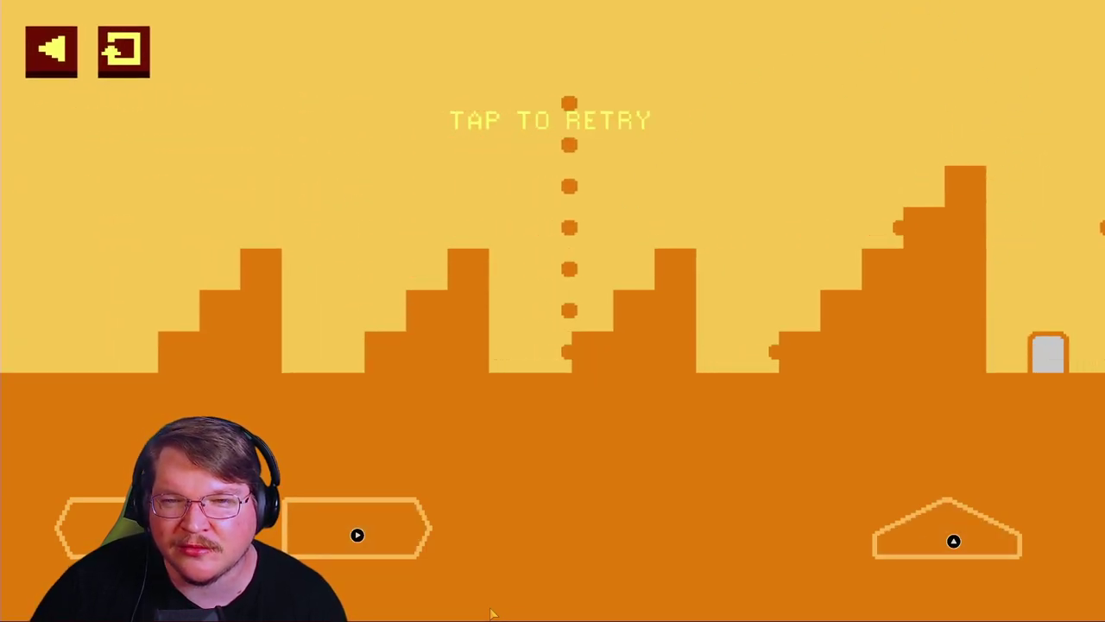
# Step: Restart the level and climb the second staircase step by step
pyautogui.press('space')
pyautogui.press('Right')
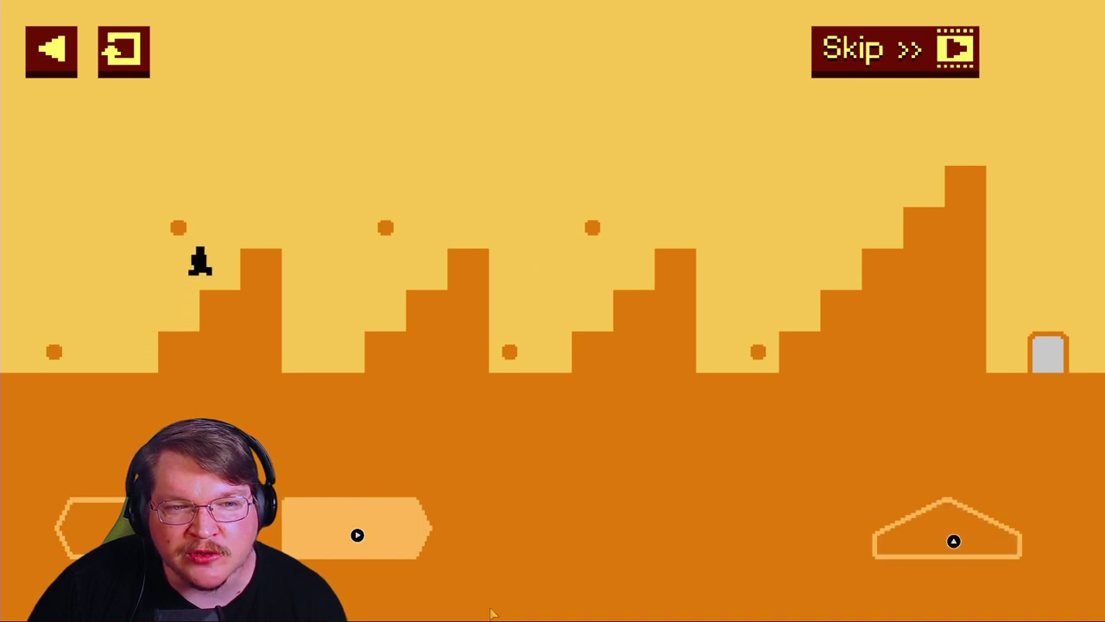
pyautogui.press('Up')
pyautogui.press('Up')
pyautogui.press('Up')
pyautogui.press('Up')
# Step: Retry after falling, climb every staircase, and drop from the top pillar into the door
pyautogui.press('space')
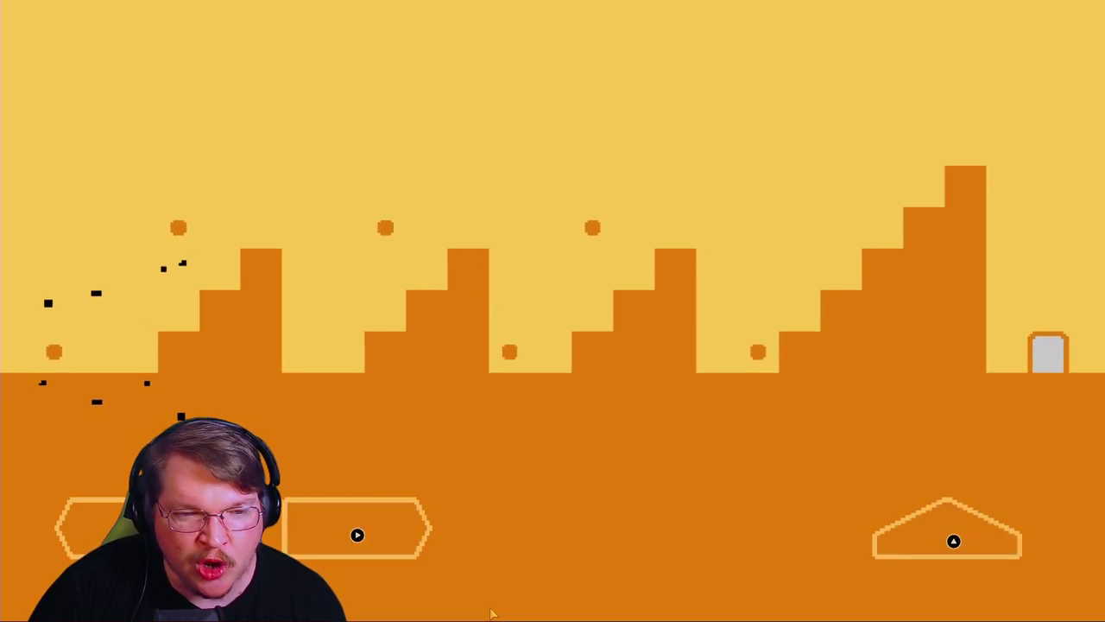
pyautogui.press('Up')
pyautogui.press('Right')
pyautogui.press('Up')
pyautogui.press('Up')
pyautogui.press('Up')
pyautogui.press('Up')
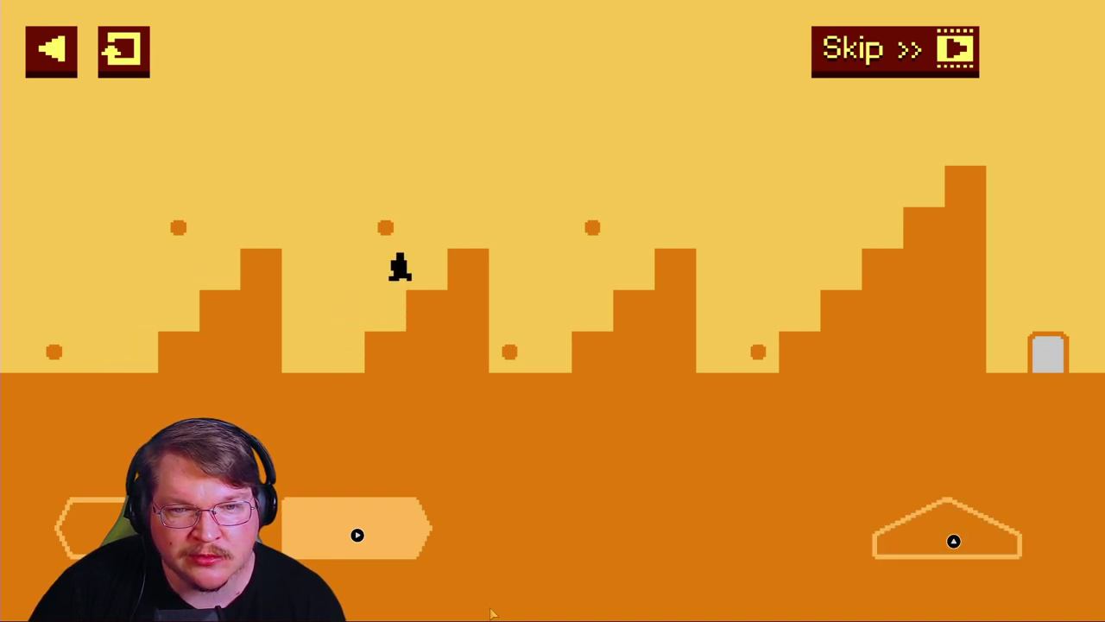
pyautogui.press('Up')
pyautogui.press('Up')
pyautogui.press('Up')
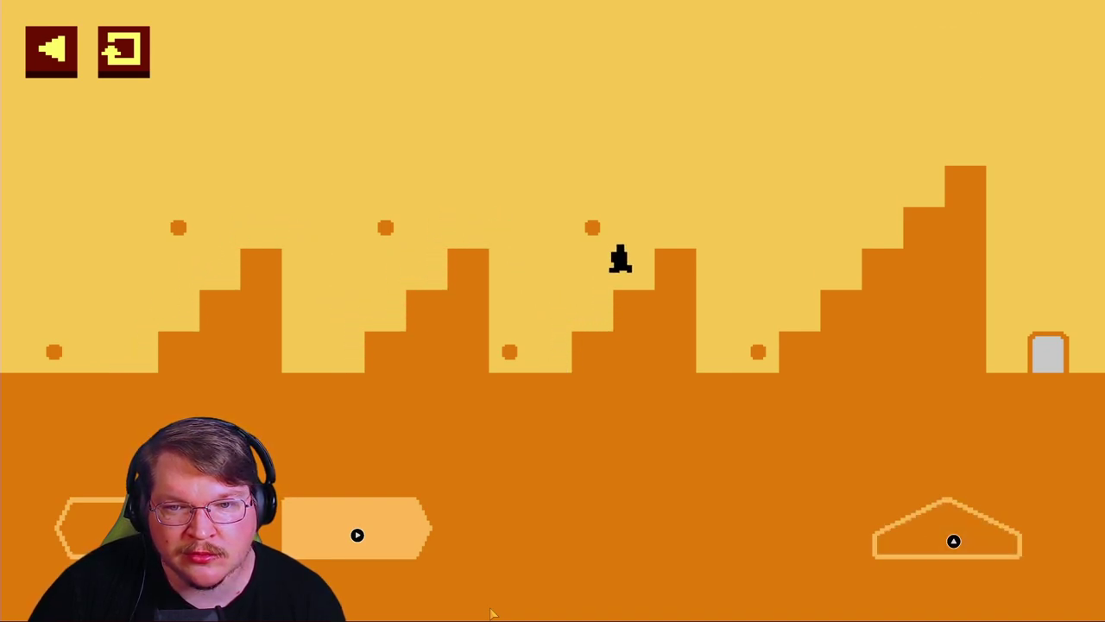
pyautogui.press('Up')
pyautogui.press('Up')
pyautogui.press('Up')
pyautogui.press('Up')
pyautogui.press('Up')
pyautogui.press('Up')
pyautogui.press('Up')
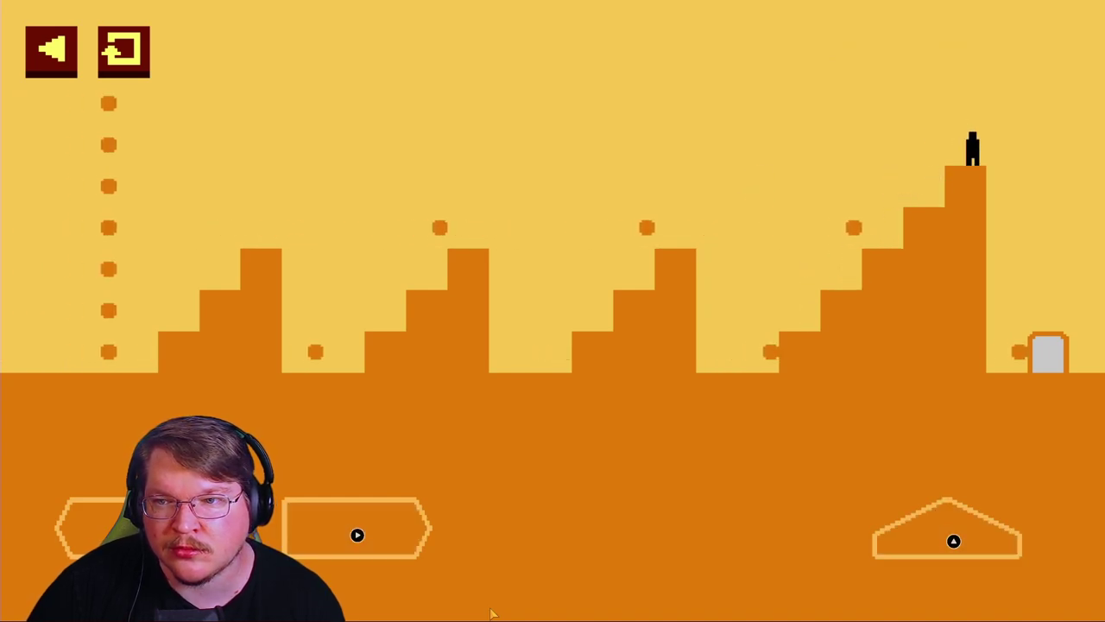
pyautogui.press('Right')
pyautogui.press('Up')
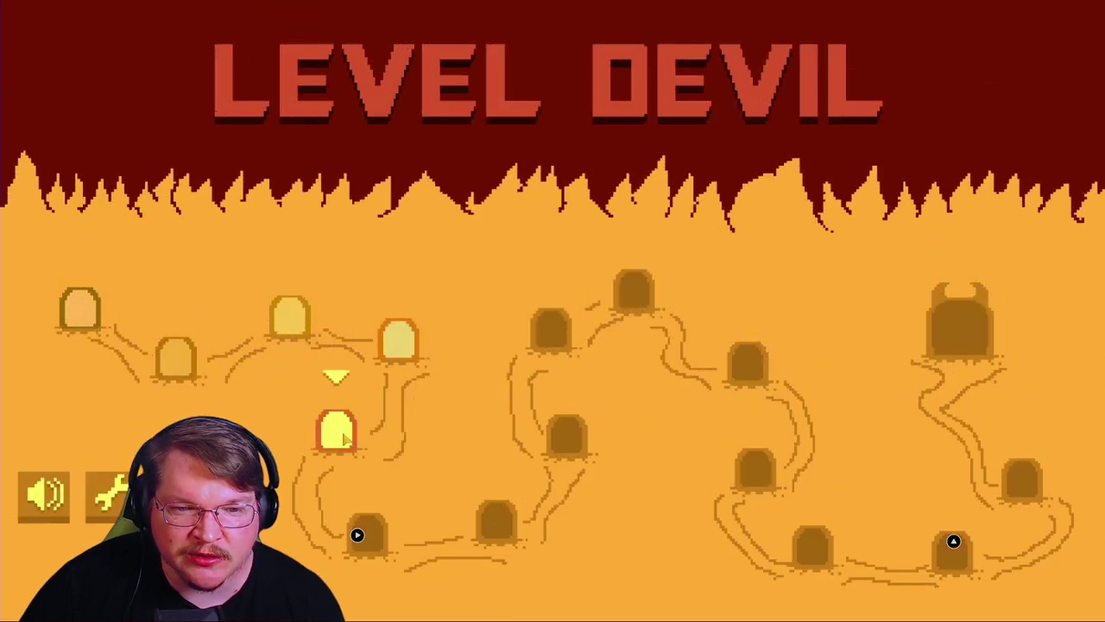
# Step: Start the spiked-floor level from the map and run left, jumping the first spikes
pyautogui.click(339, 430)
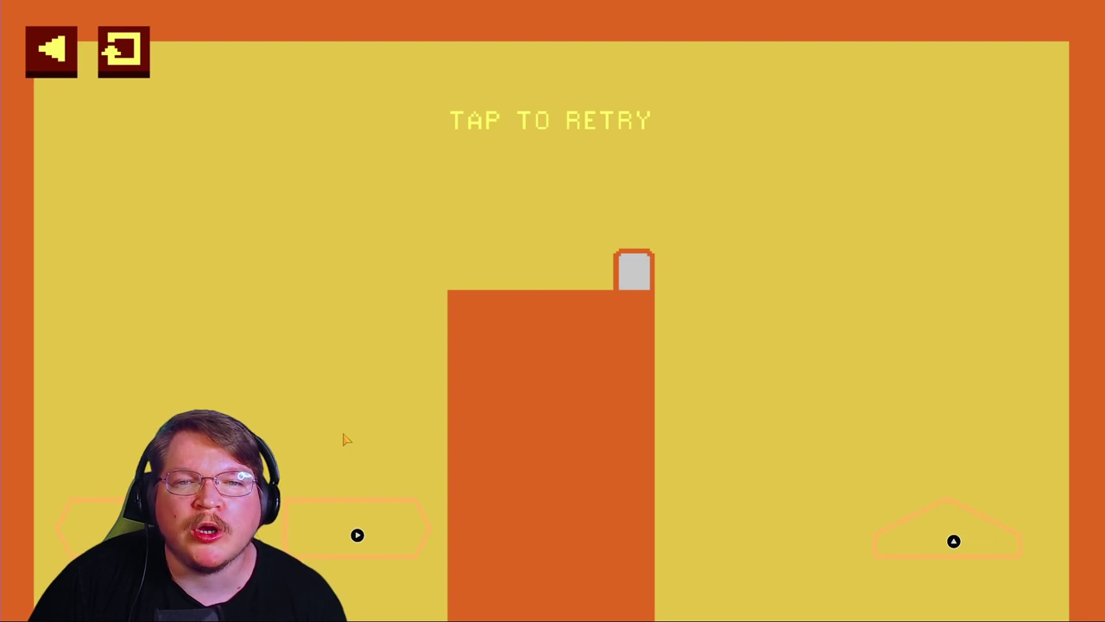
pyautogui.click(345, 439)
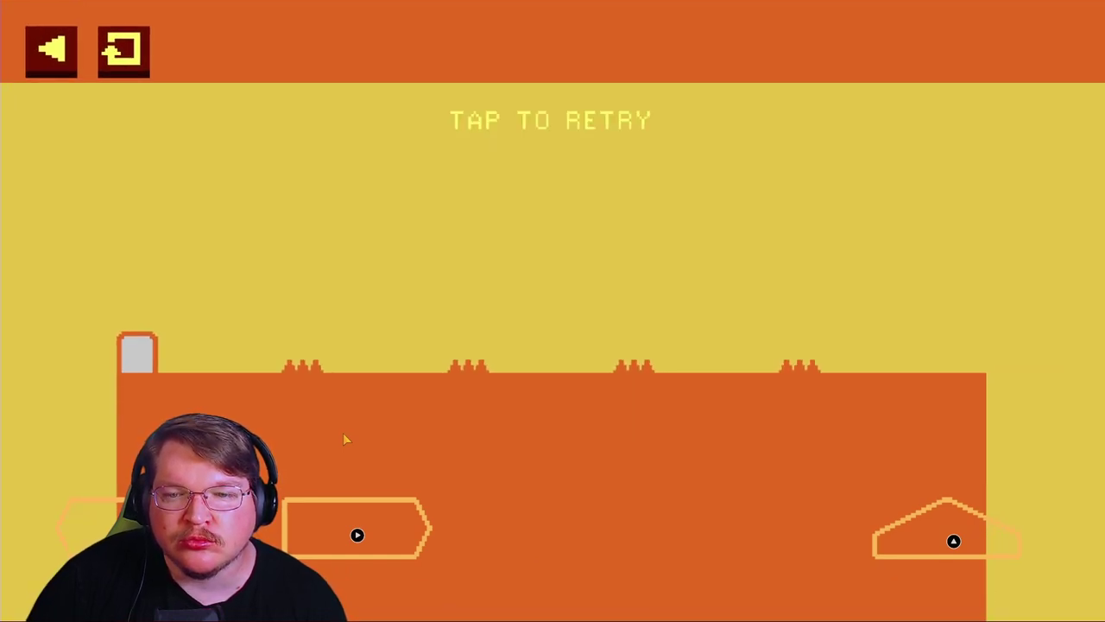
pyautogui.press('space')
pyautogui.press('Left')
pyautogui.press('Up')
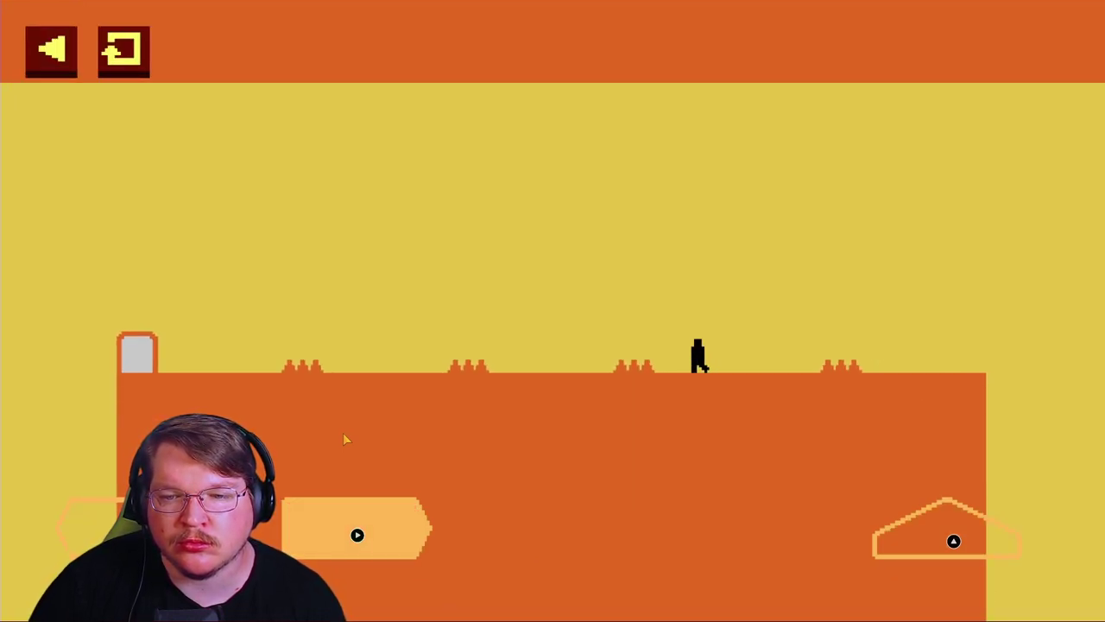
pyautogui.press('Left')
pyautogui.press('Up')
pyautogui.press('Up')
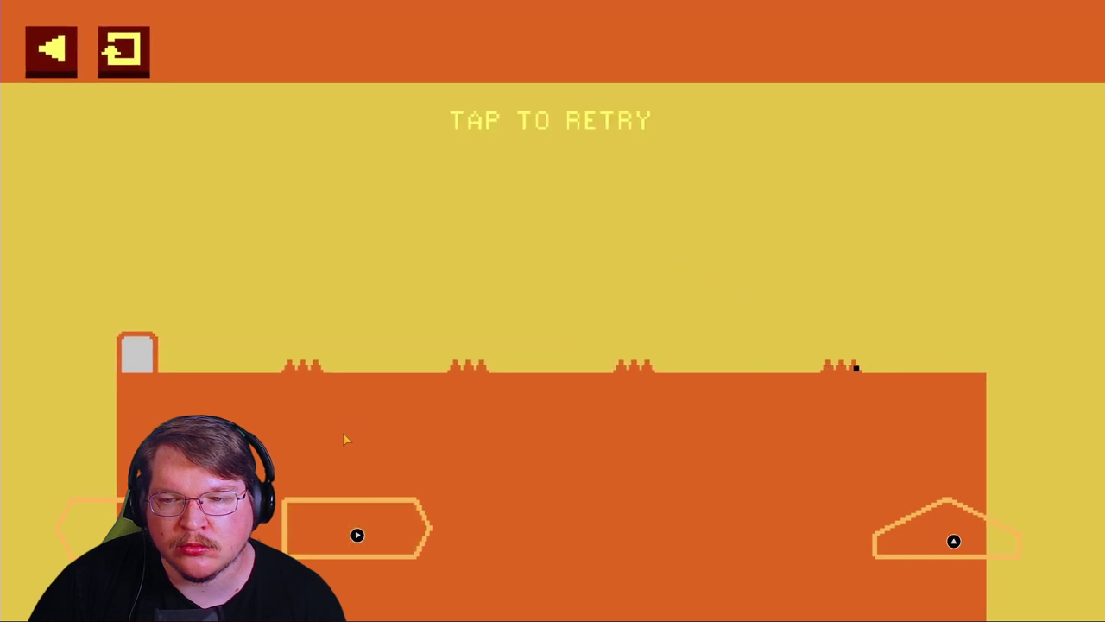
# Step: Restart twice and run left over the spikes toward the exit door
pyautogui.press('space')
pyautogui.press('Left')
pyautogui.press('Up')
pyautogui.press('space')
pyautogui.press('Left')
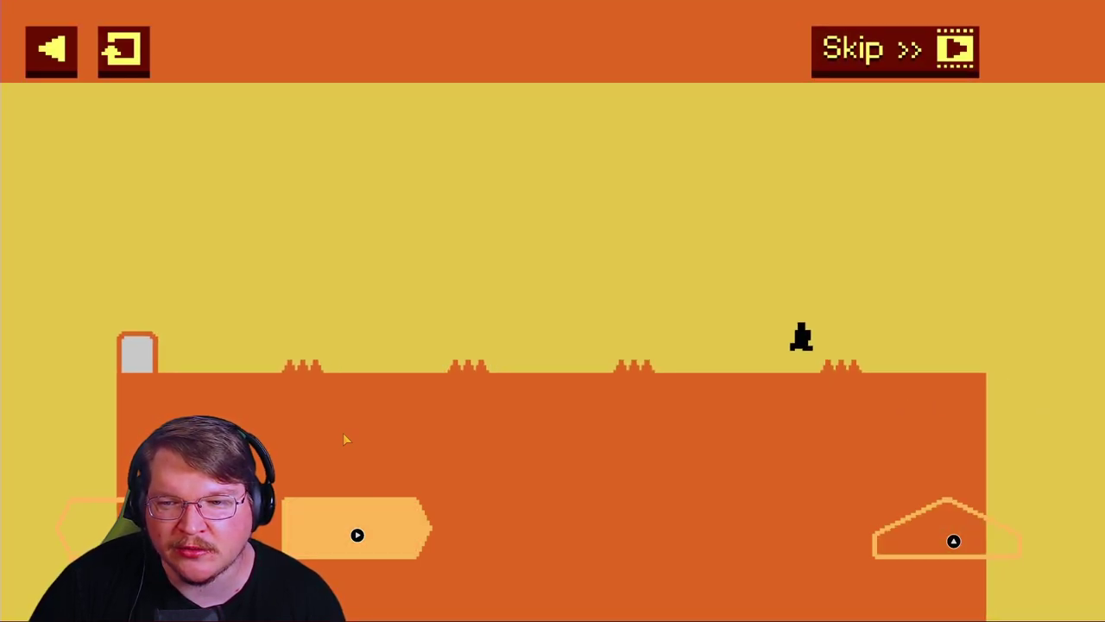
pyautogui.press('Up')
pyautogui.press('Up')
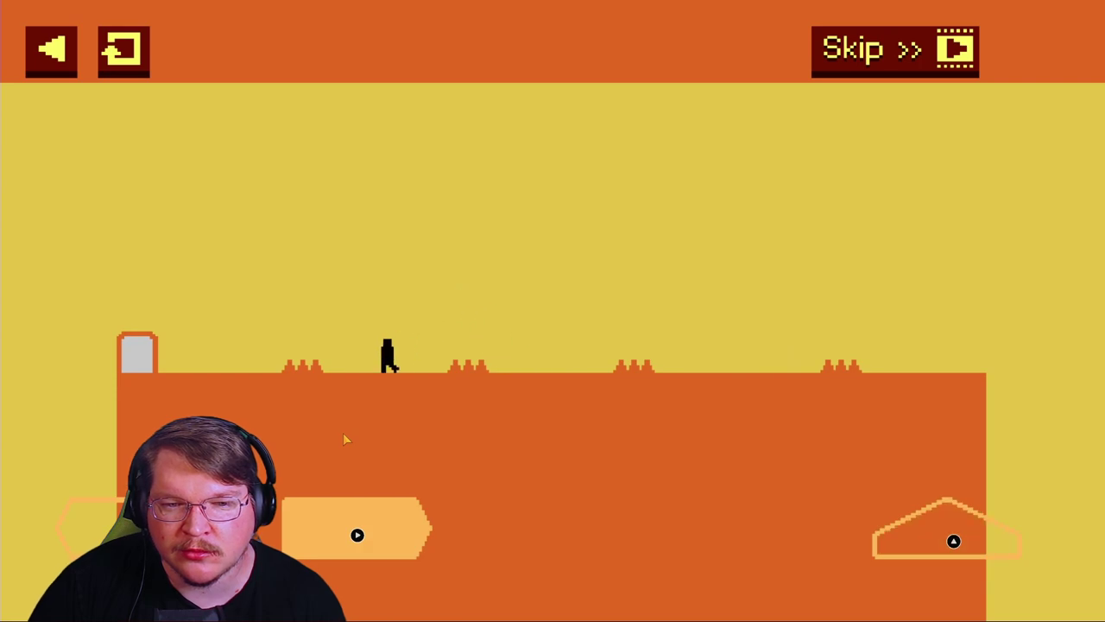
pyautogui.press('Up')
pyautogui.press('Left')
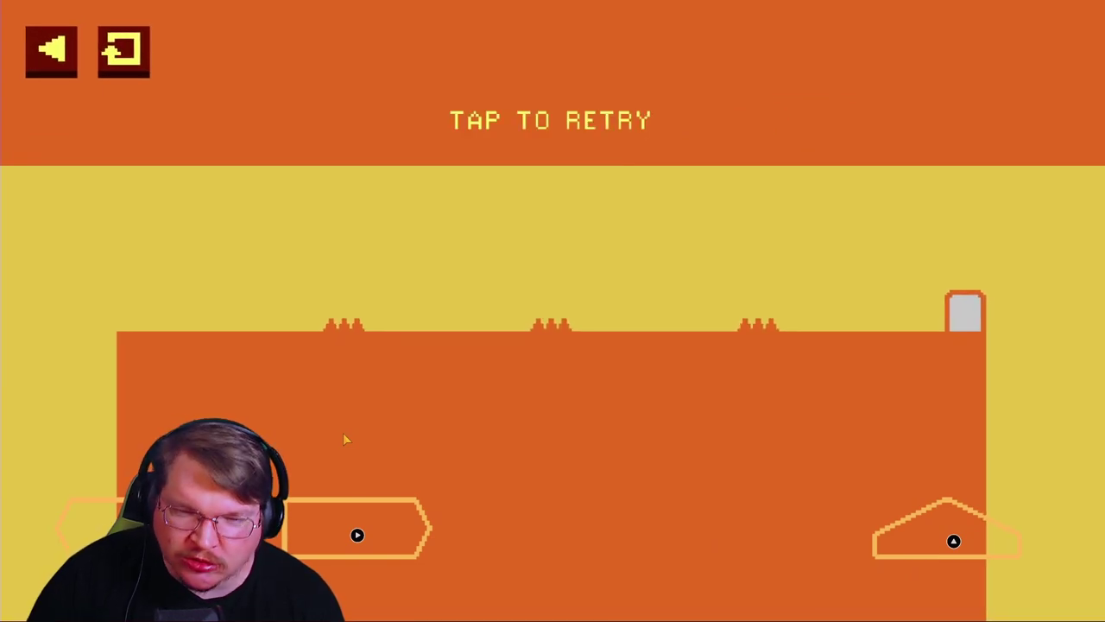
# Step: Restart after falling and run right, jumping over the spikes
pyautogui.press('space')
pyautogui.press('Right')
pyautogui.press('Up')
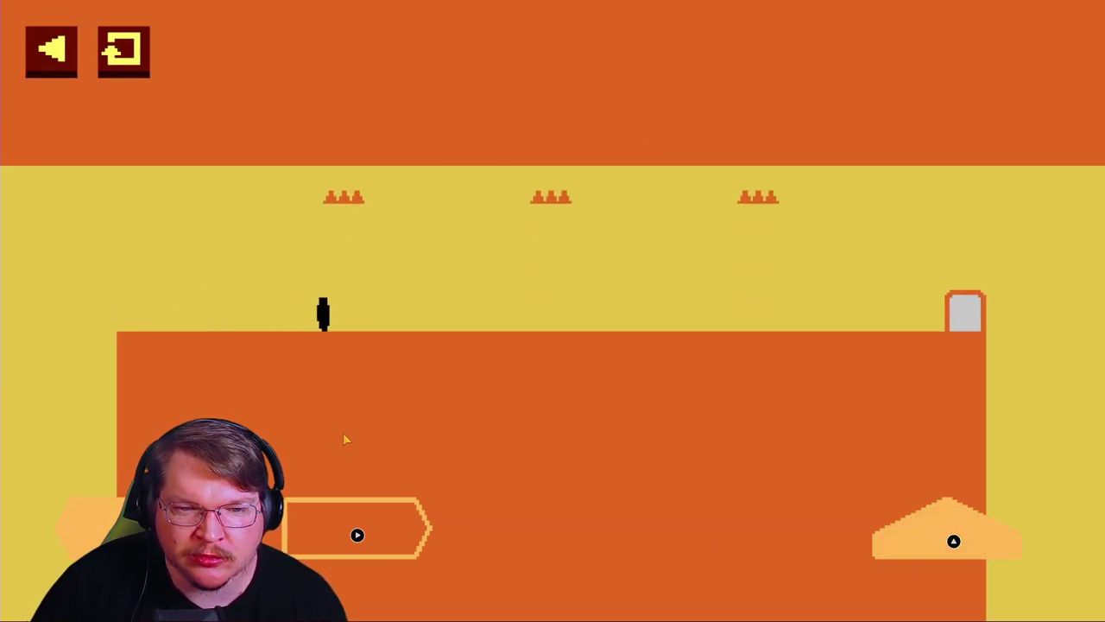
pyautogui.press('Right')
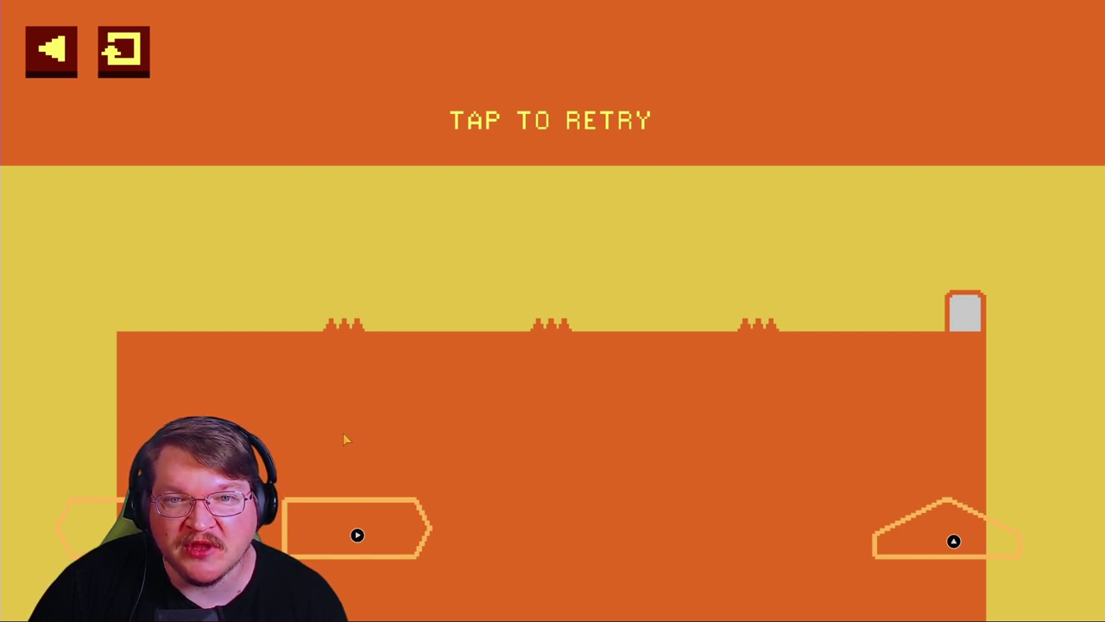
# Step: Dismiss the retry prompt and jump the spike clusters on the way to the exit
pyautogui.click(343, 433)
pyautogui.press('Right')
pyautogui.press('Up')
pyautogui.press('Up')
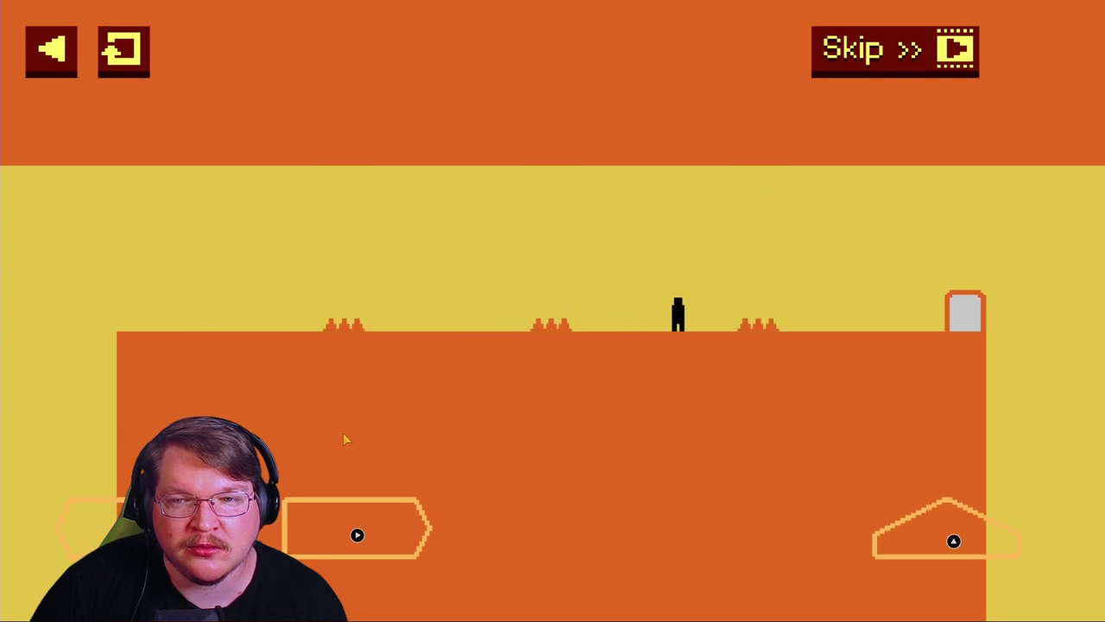
pyautogui.press('Up')
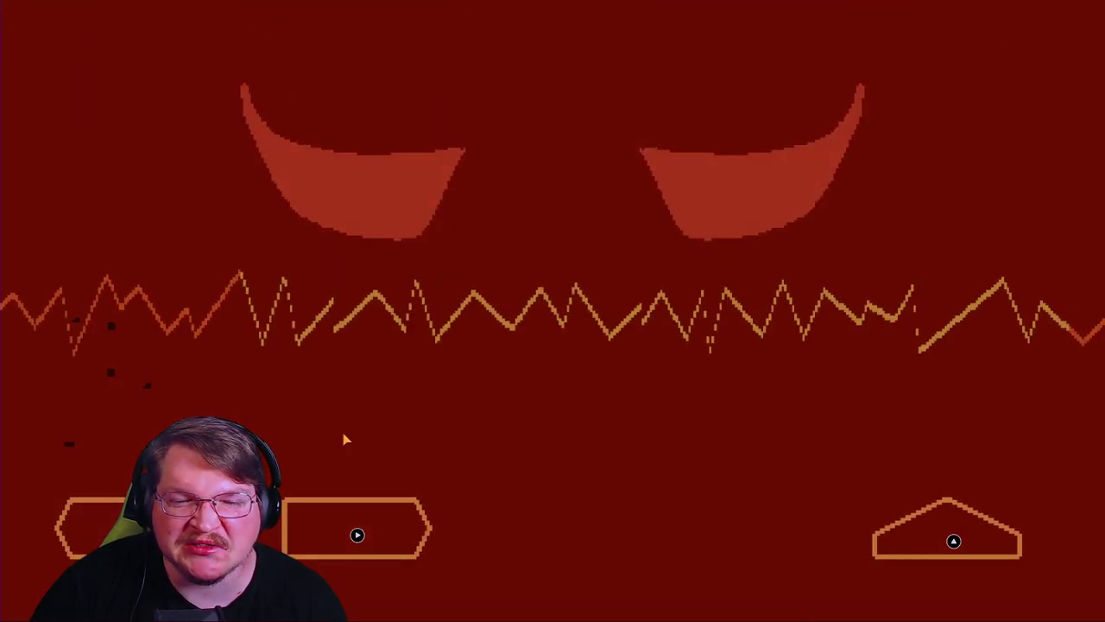
# Step: Walk right into the yellow area and leap over the floor spikes
pyautogui.press('Right')
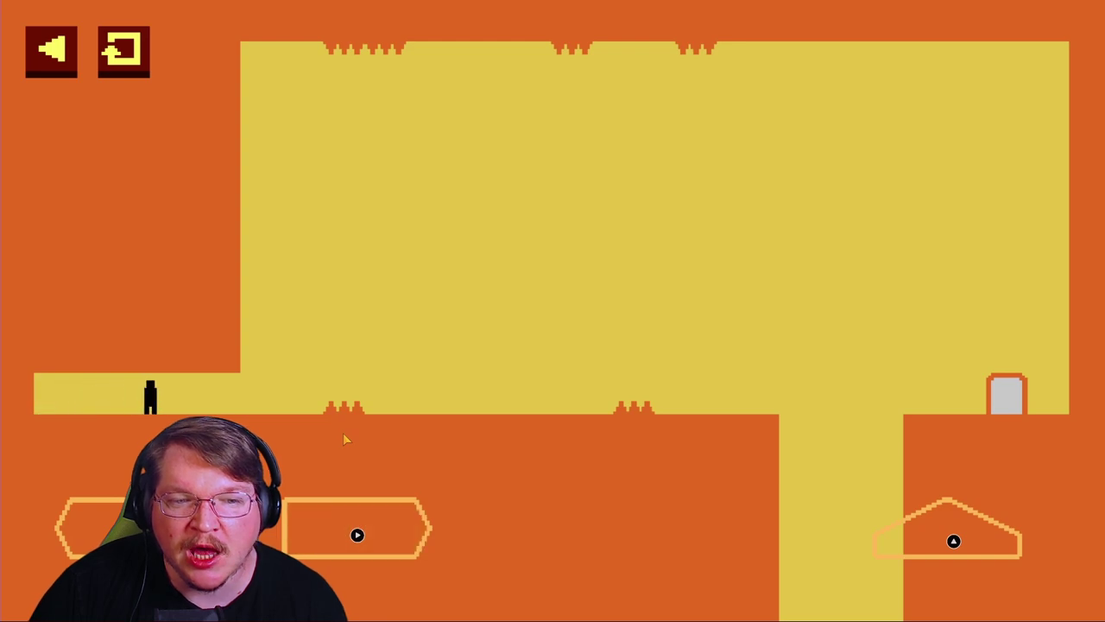
pyautogui.press('Right')
pyautogui.press('Up')
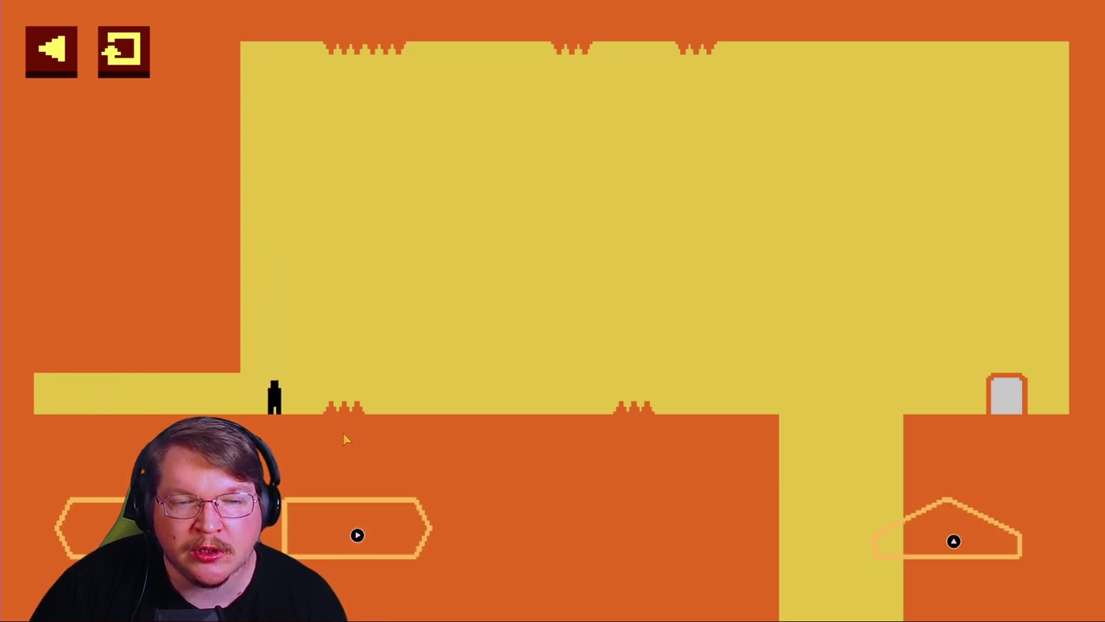
pyautogui.press('Up')
pyautogui.press('Right')
# Step: Run right with high jumps to reach the shaft level's exit door
pyautogui.press('Right')
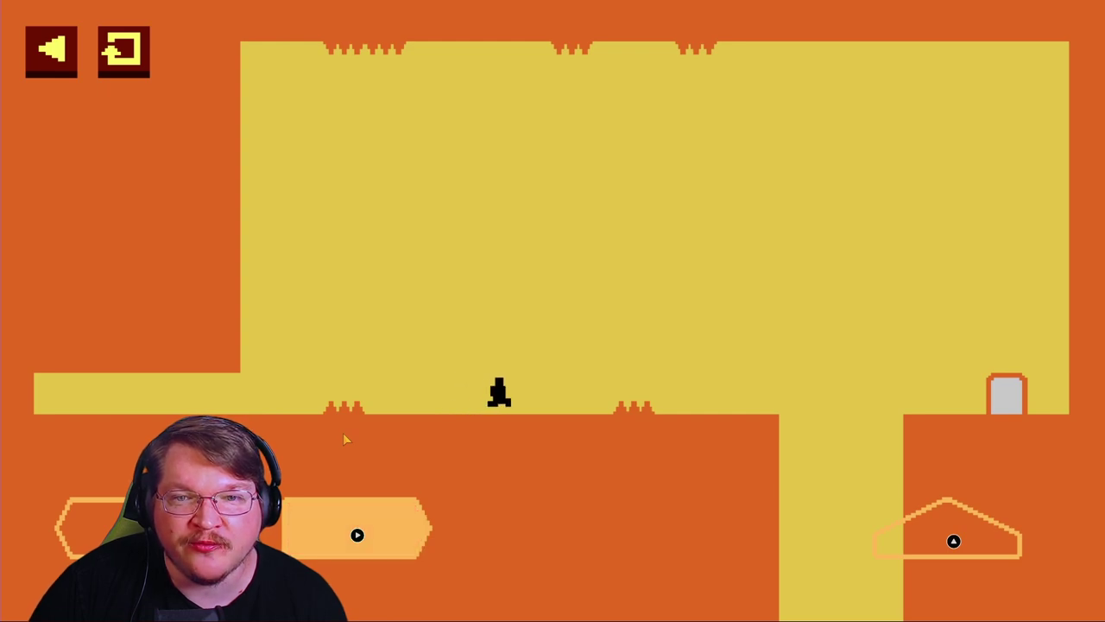
pyautogui.press('Up')
pyautogui.press('Right')
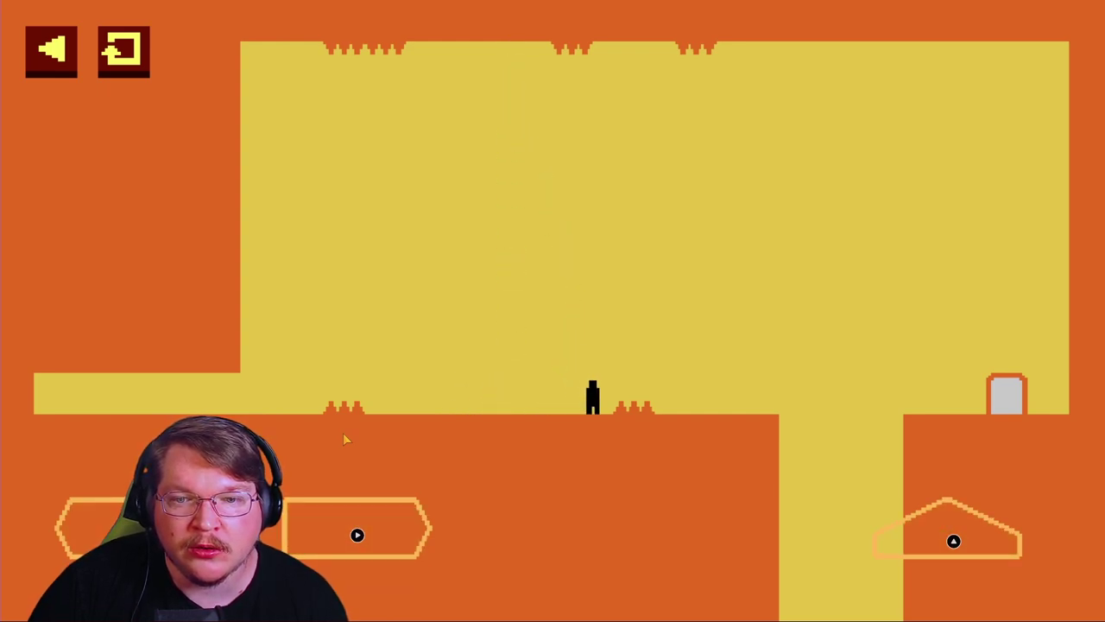
pyautogui.press('Up')
pyautogui.press('Right')
pyautogui.press('Up')
pyautogui.press('Right')
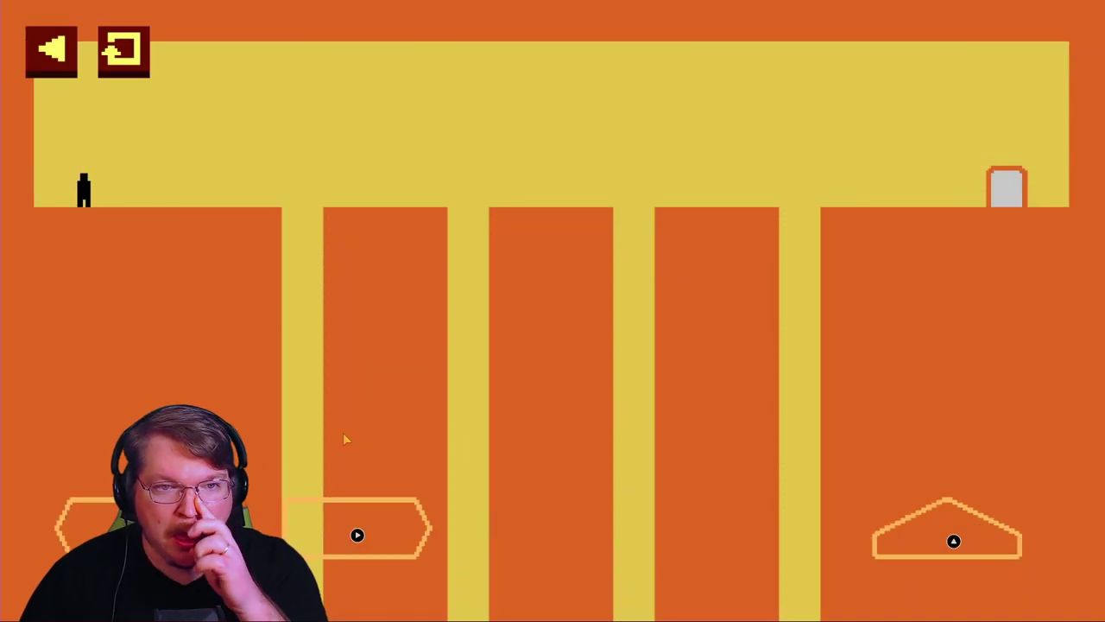
# Step: Attempt the first pillar gap, die, and restart the level
pyautogui.press('Left')
pyautogui.press('Right')
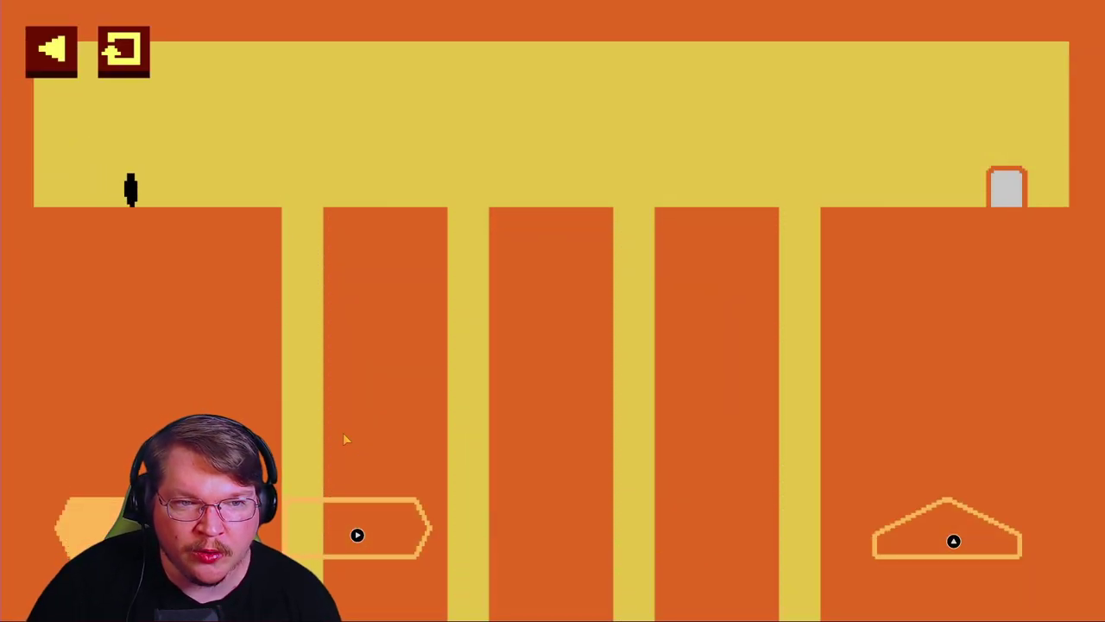
pyautogui.press('Right')
pyautogui.press('Up')
pyautogui.press('Right')
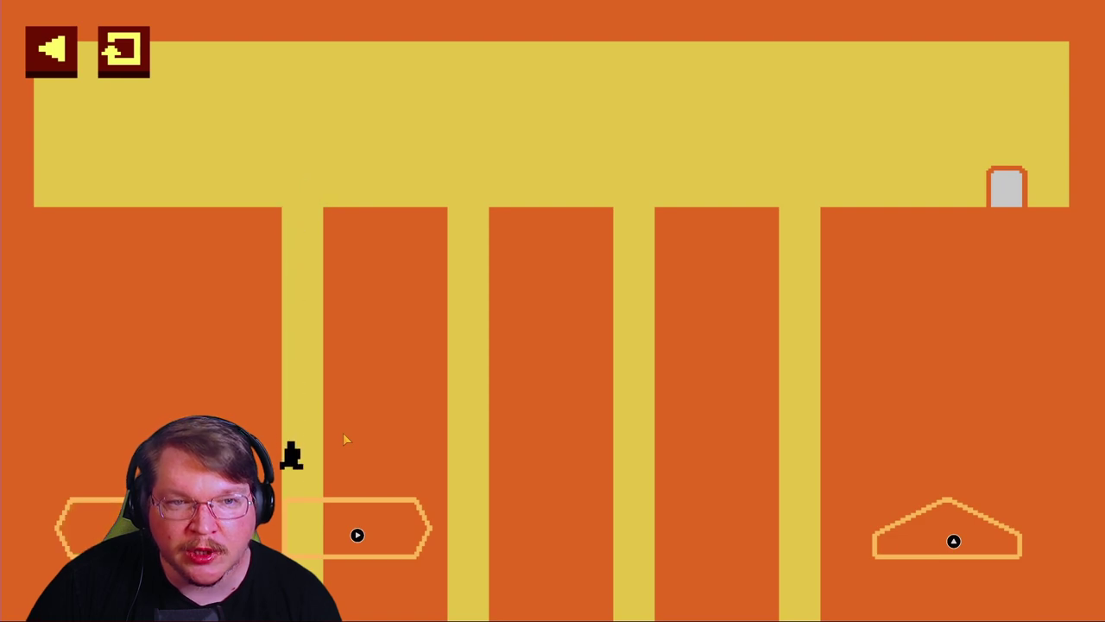
pyautogui.press('space')
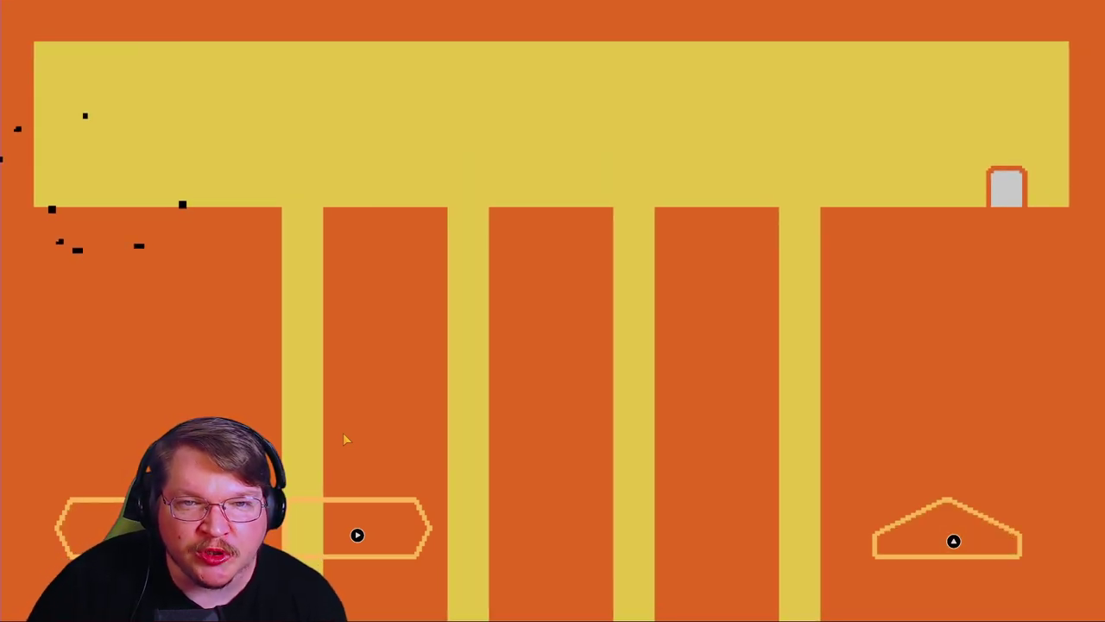
# Step: Hop across each pillar and jump the last gap to the door
pyautogui.press('Right')
pyautogui.press('Up')
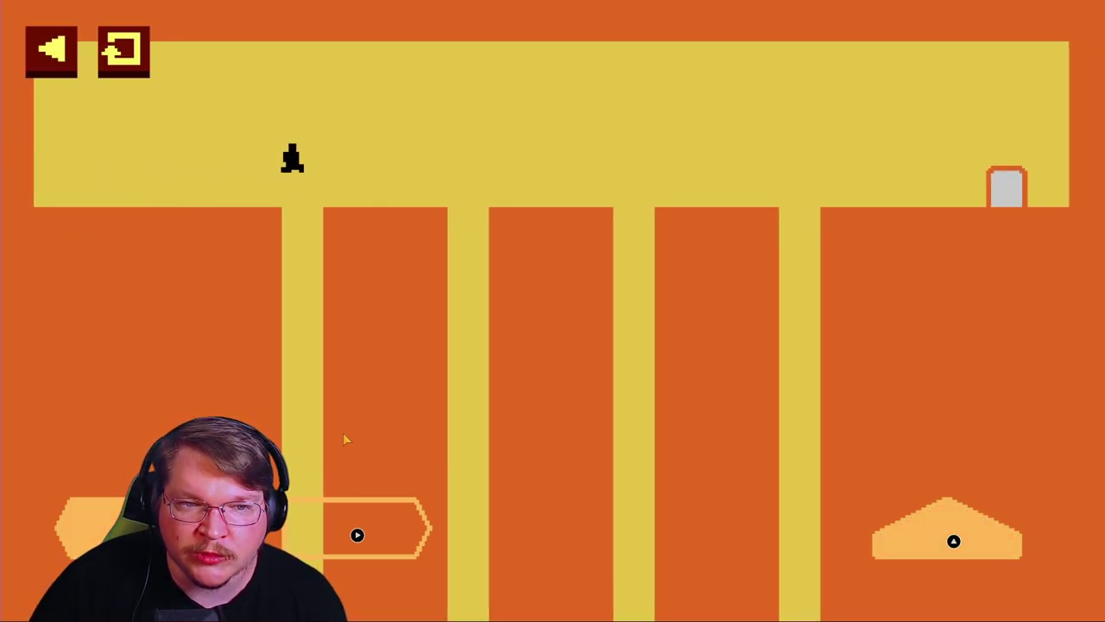
pyautogui.press('Right')
pyautogui.press('Up')
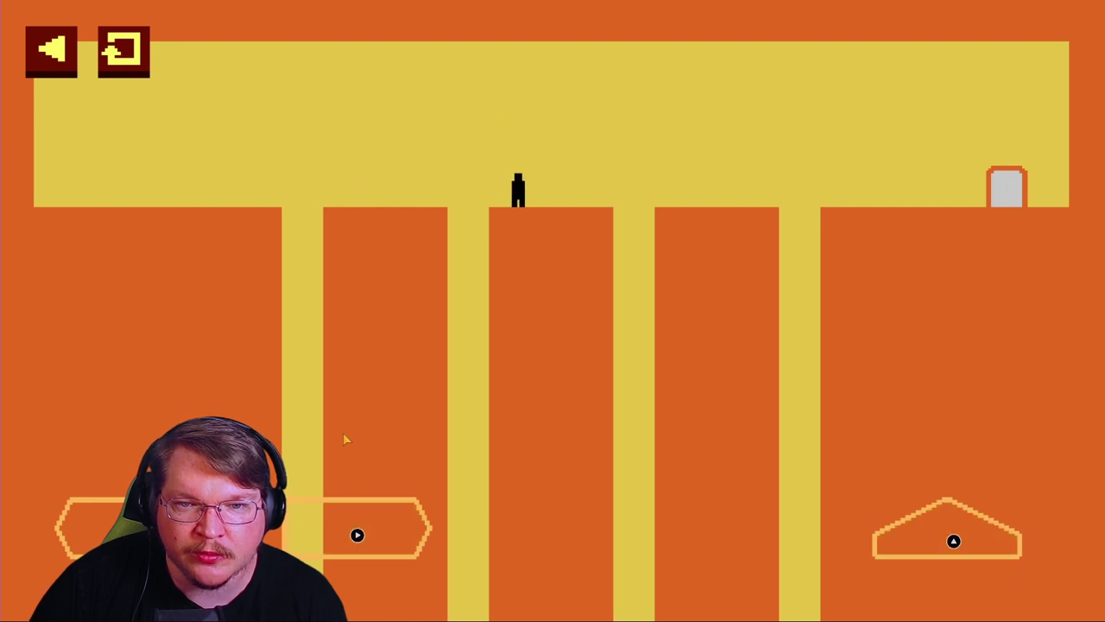
pyautogui.press('Right')
pyautogui.press('Right')
pyautogui.press('Right')
pyautogui.press('Up')
pyautogui.press('Right')
pyautogui.press('Up')
pyautogui.press('Right')
pyautogui.press('Right')
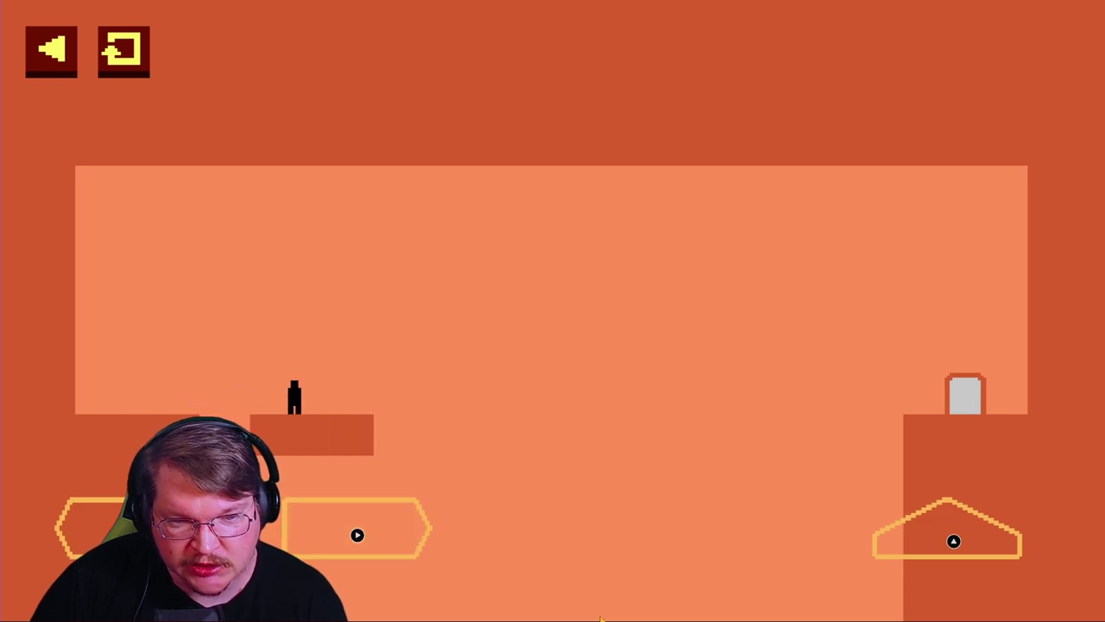
# Step: Ride the moving blocks right, retry once after falling, and walk into the exit door
pyautogui.press('Right')
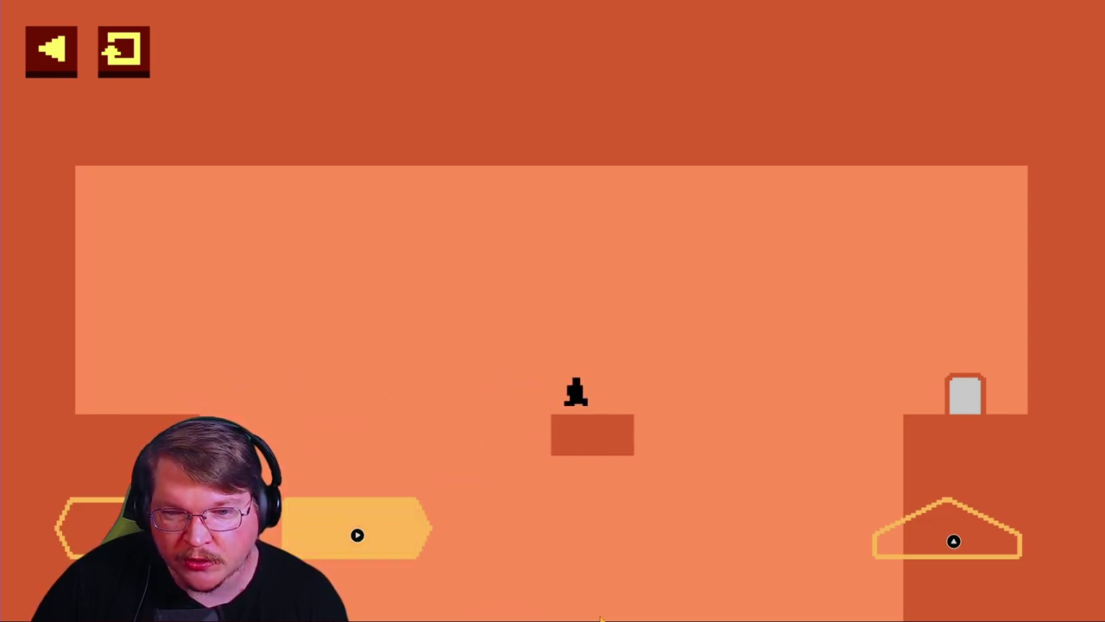
pyautogui.press('Right')
pyautogui.press('Right')
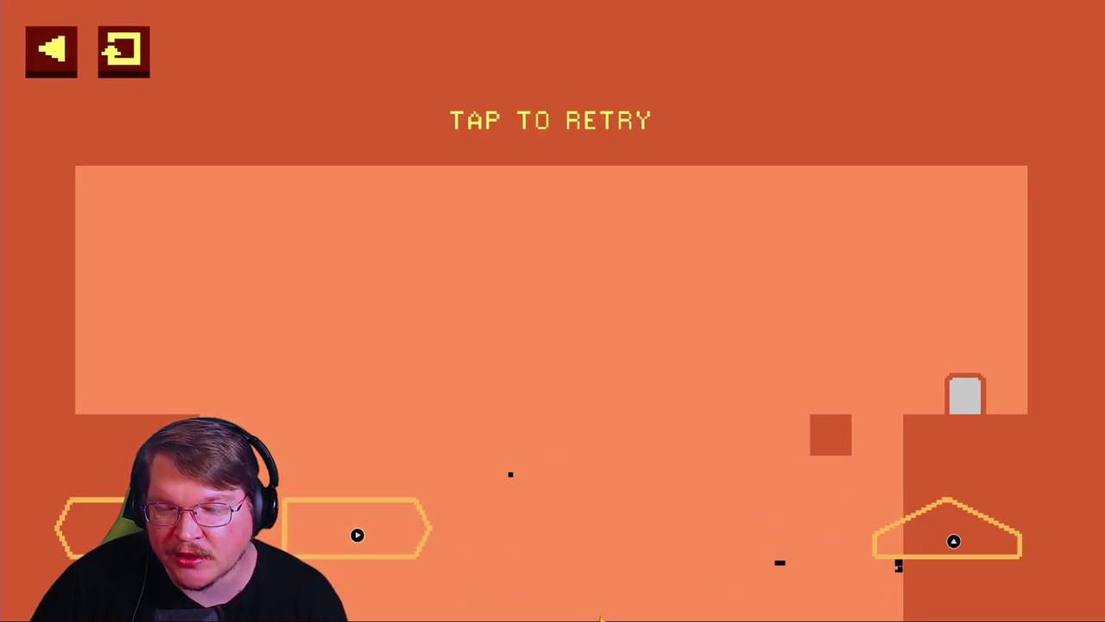
pyautogui.press('space')
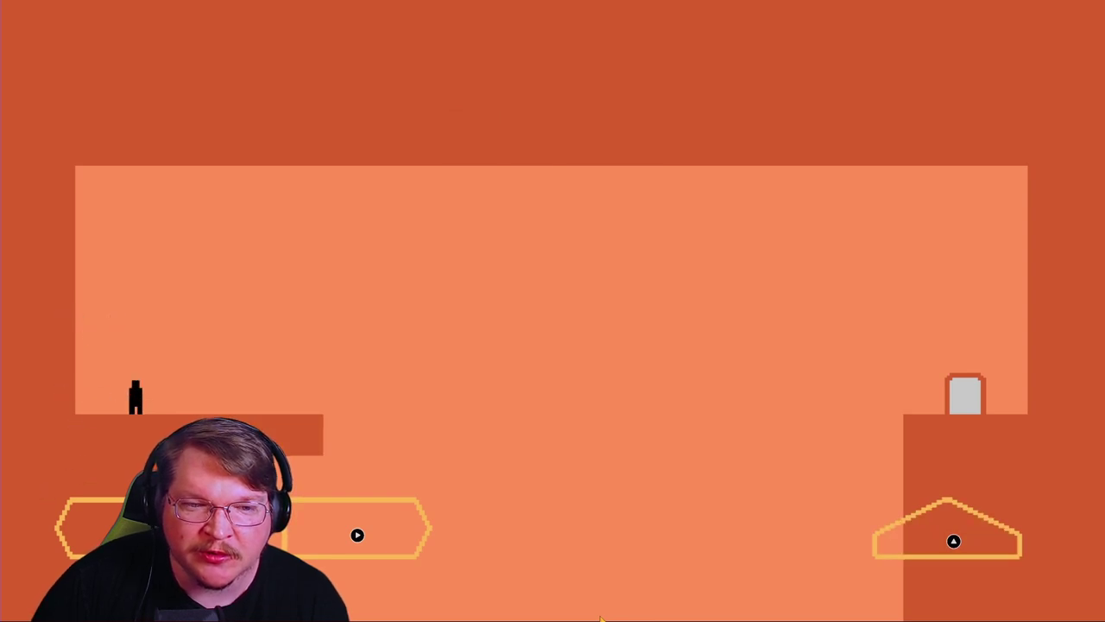
pyautogui.press('Right')
pyautogui.press('Right')
pyautogui.press('Right')
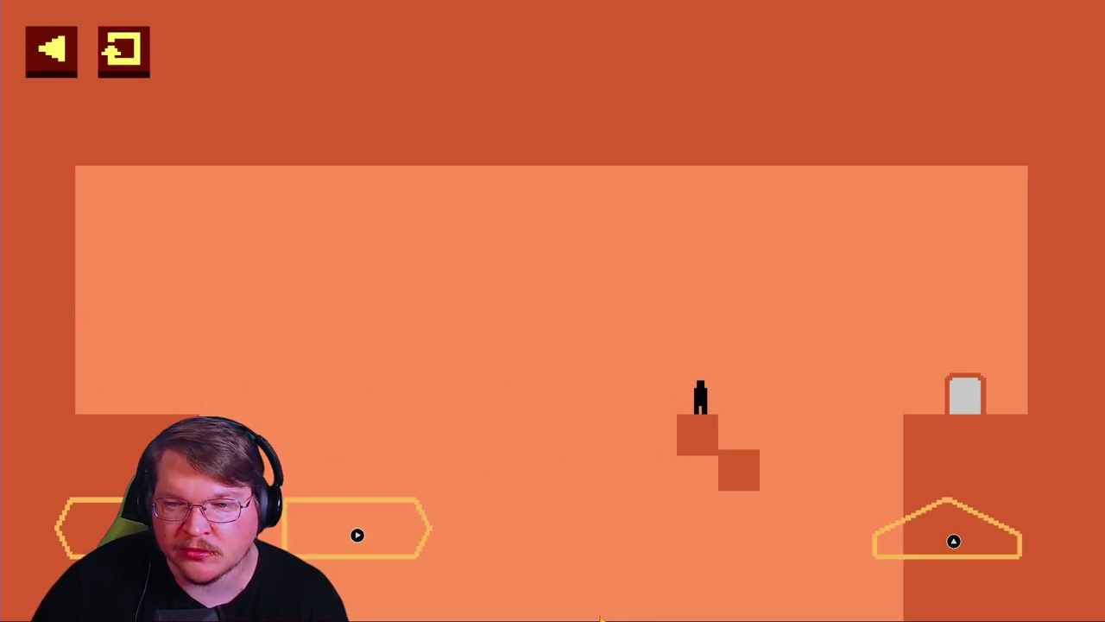
pyautogui.press('Right')
pyautogui.press('Right')
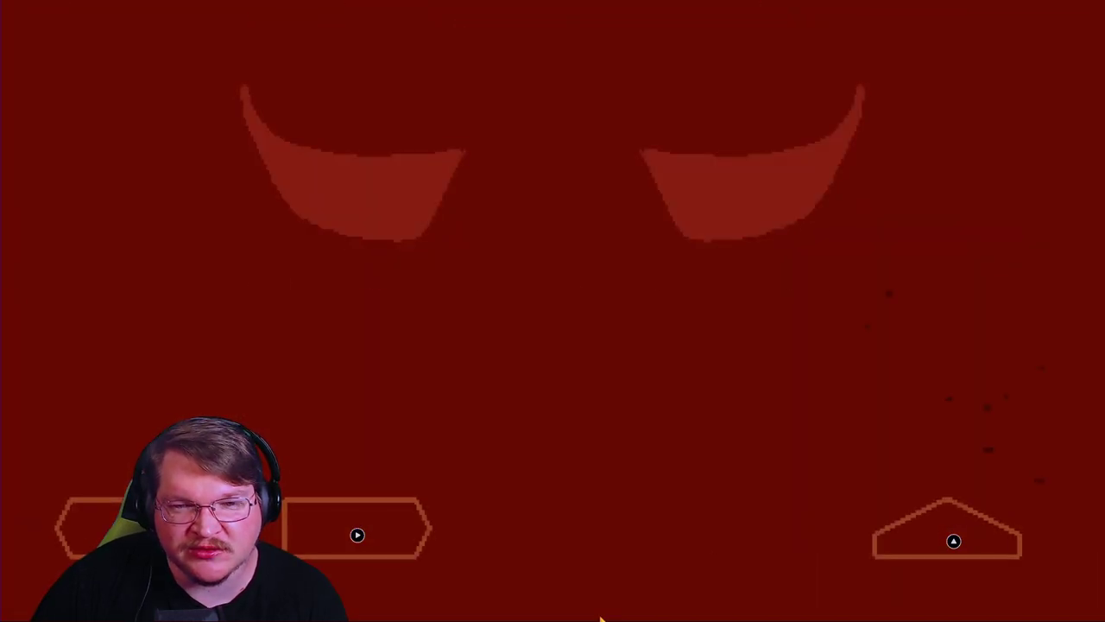
# Step: Step onto the floating blocks and attempt jumping left across the gap
pyautogui.press('Left')
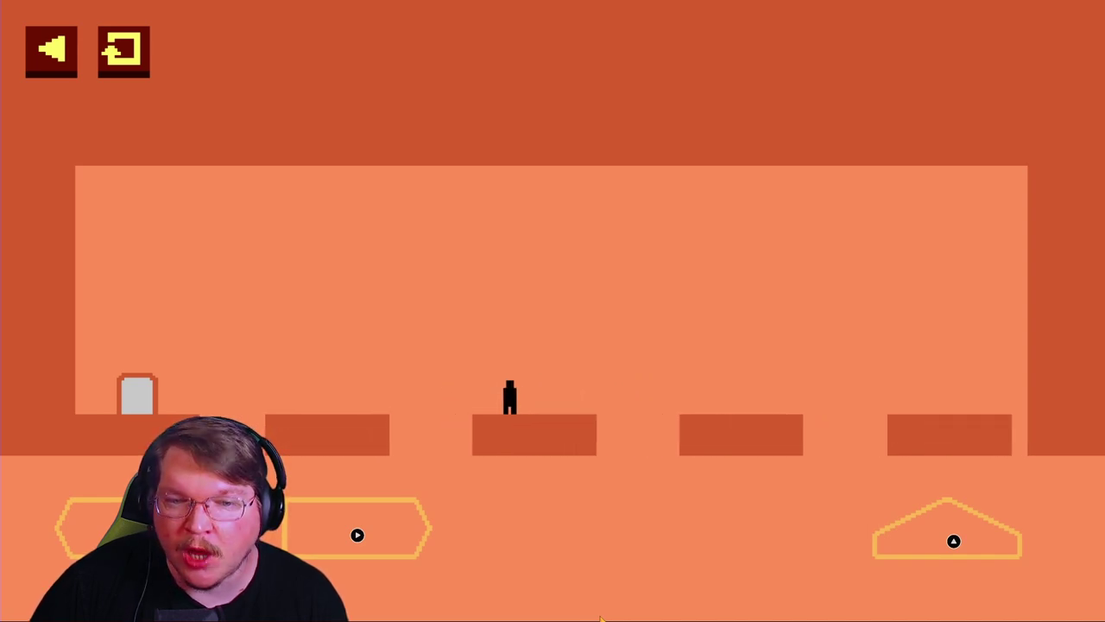
pyautogui.press('Up')
pyautogui.press('Right')
pyautogui.press('Right')
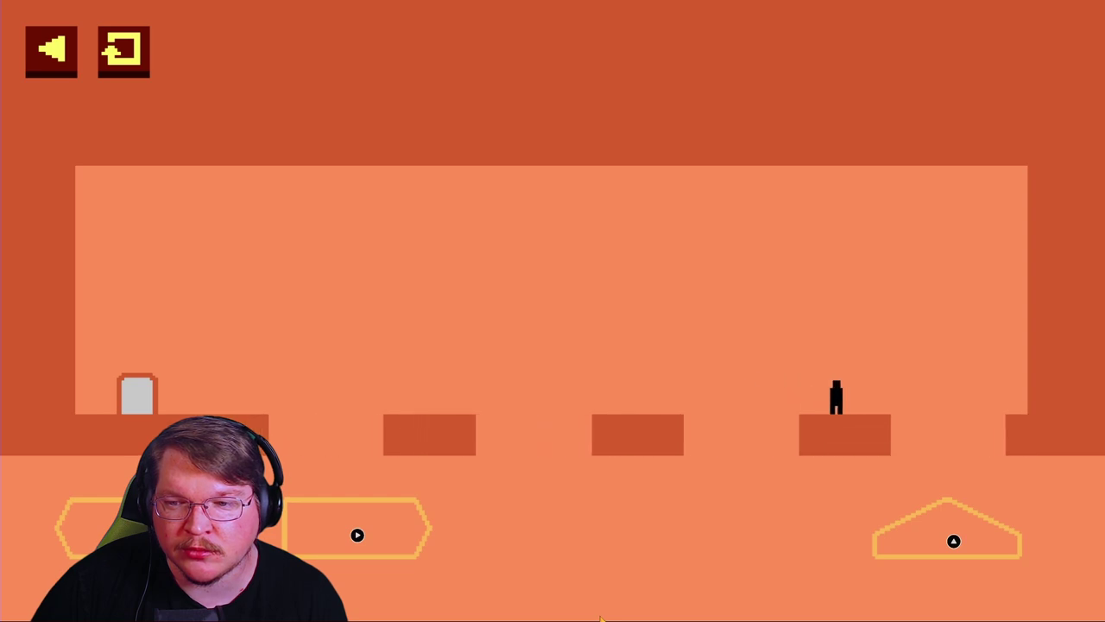
pyautogui.press('Up')
pyautogui.press('Left')
pyautogui.press('Up')
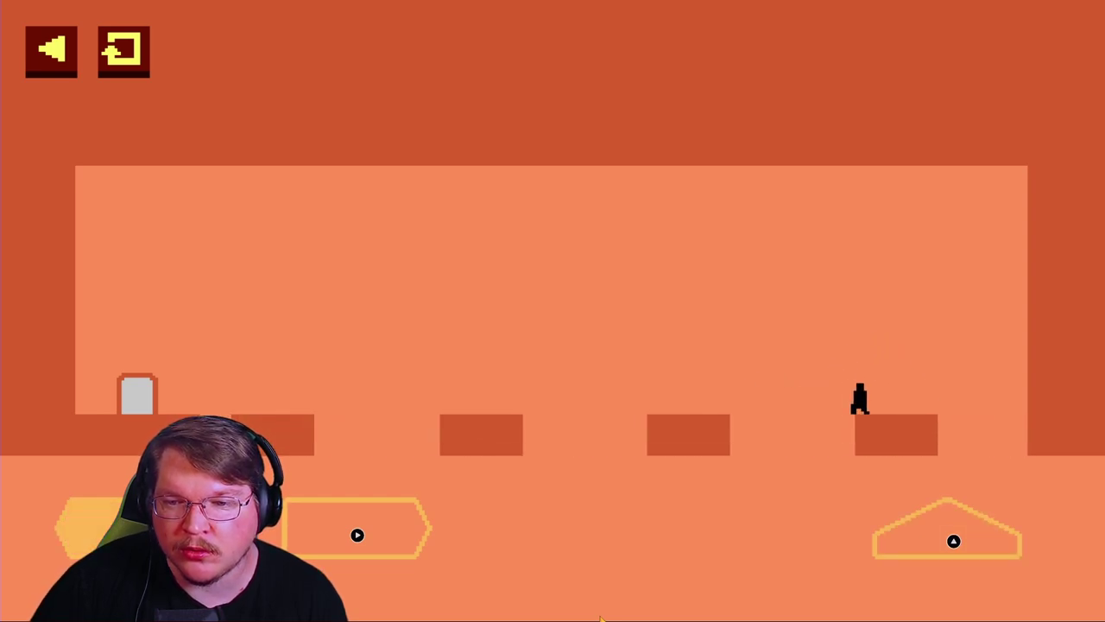
pyautogui.press('Left')
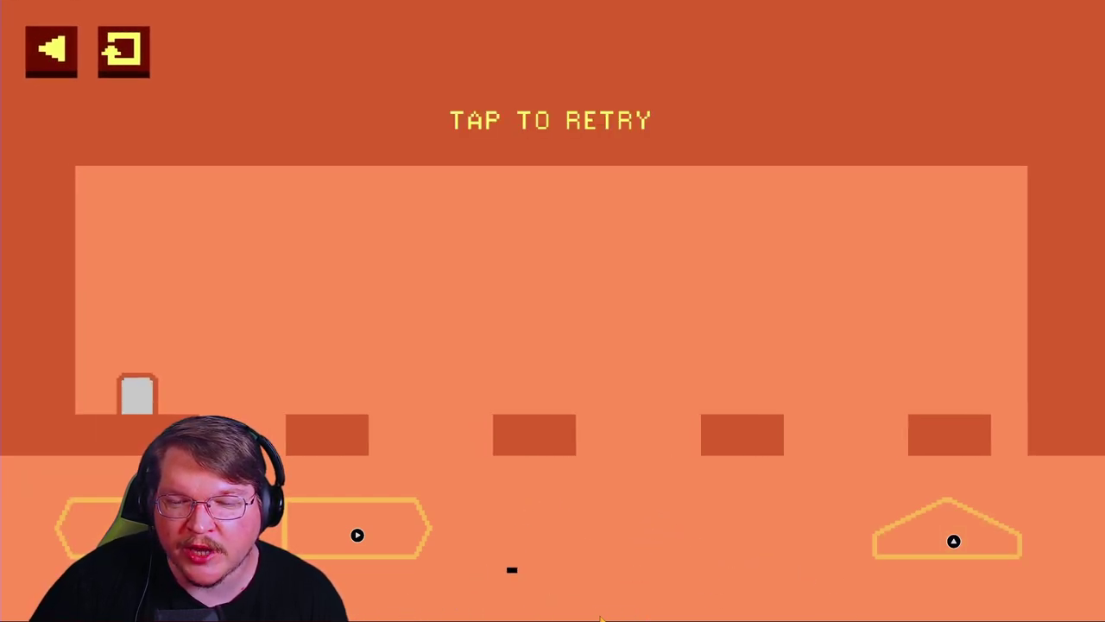
# Step: Retry the level and jump left across the gap
pyautogui.press('space')
pyautogui.press('Up')
pyautogui.press('Left')
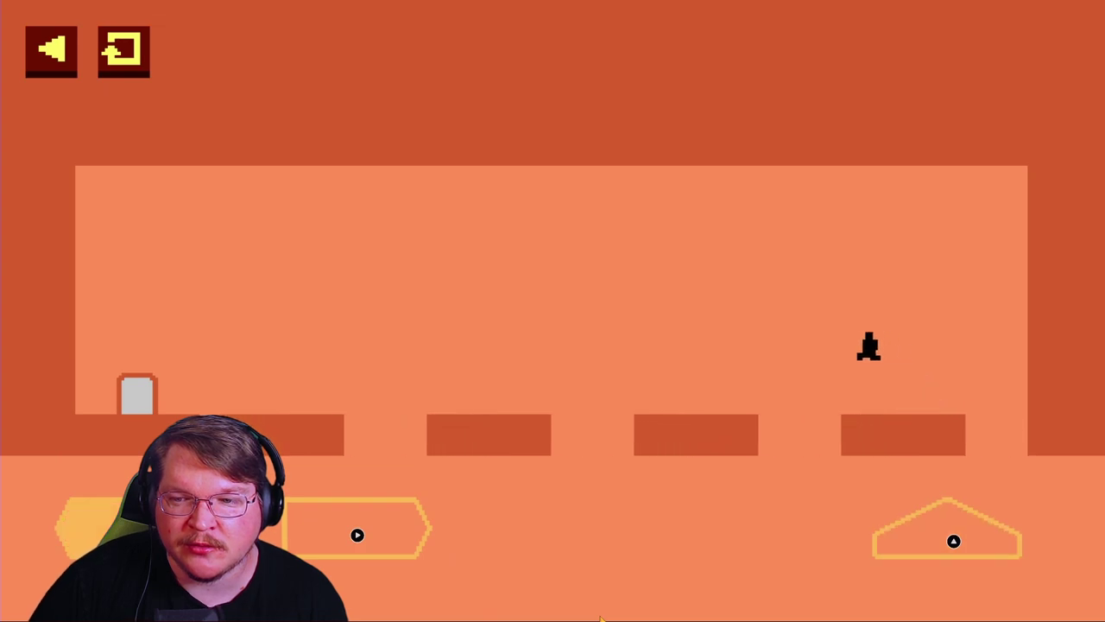
pyautogui.press('Up')
pyautogui.press('Left')
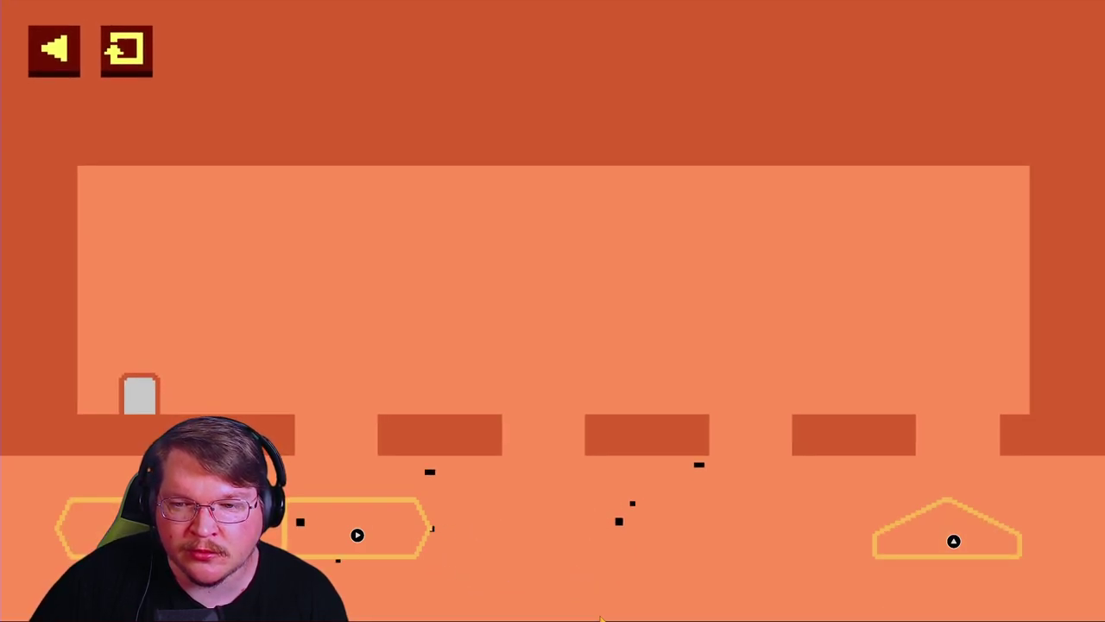
# Step: Jump left block by block onto the leftmost block and into the exit door
pyautogui.press('Left')
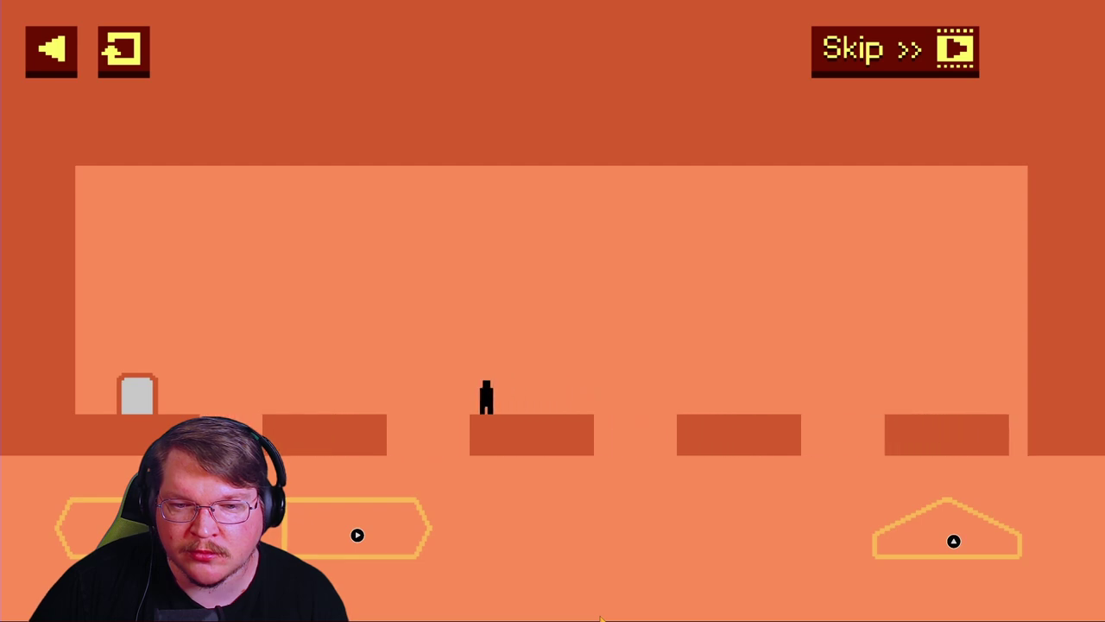
pyautogui.press('Up')
pyautogui.press('Left')
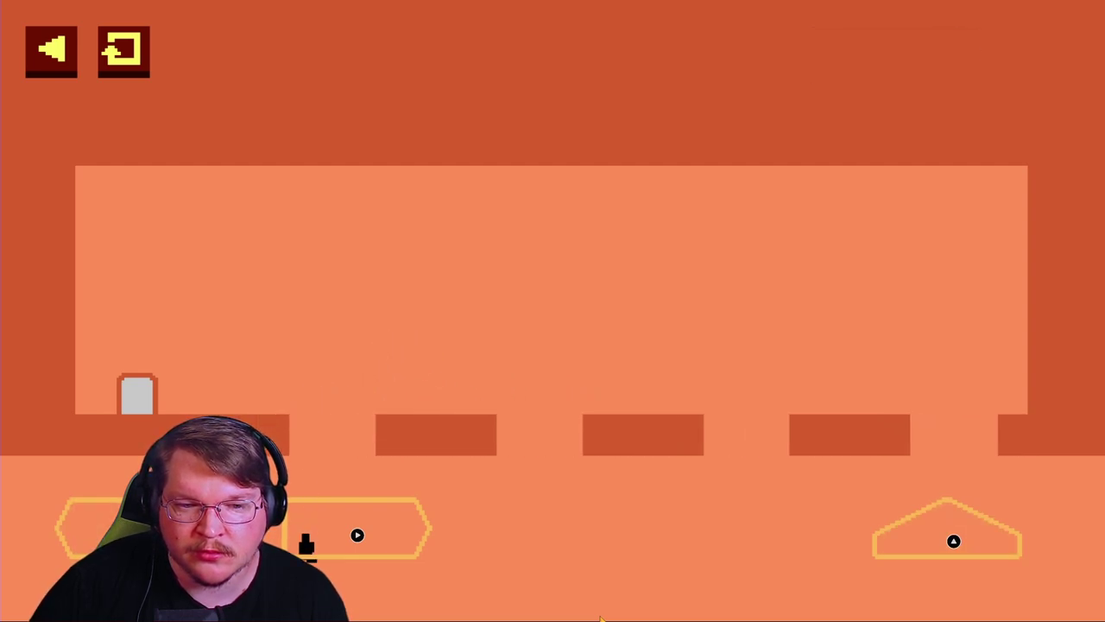
pyautogui.press('Up')
pyautogui.press('Left')
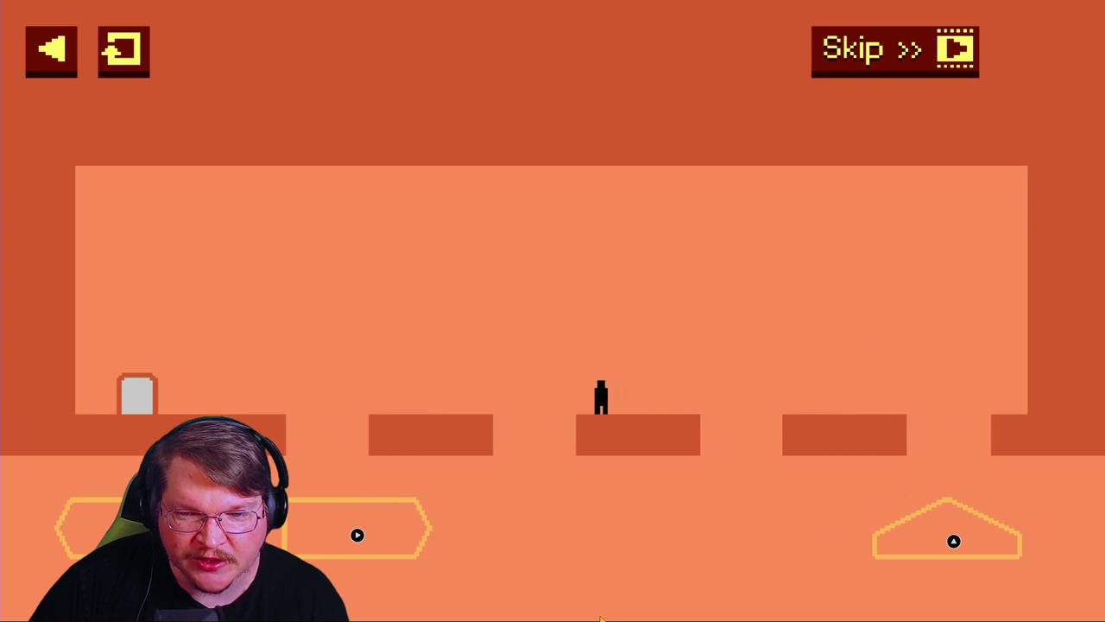
pyautogui.press('Left')
pyautogui.press('Up')
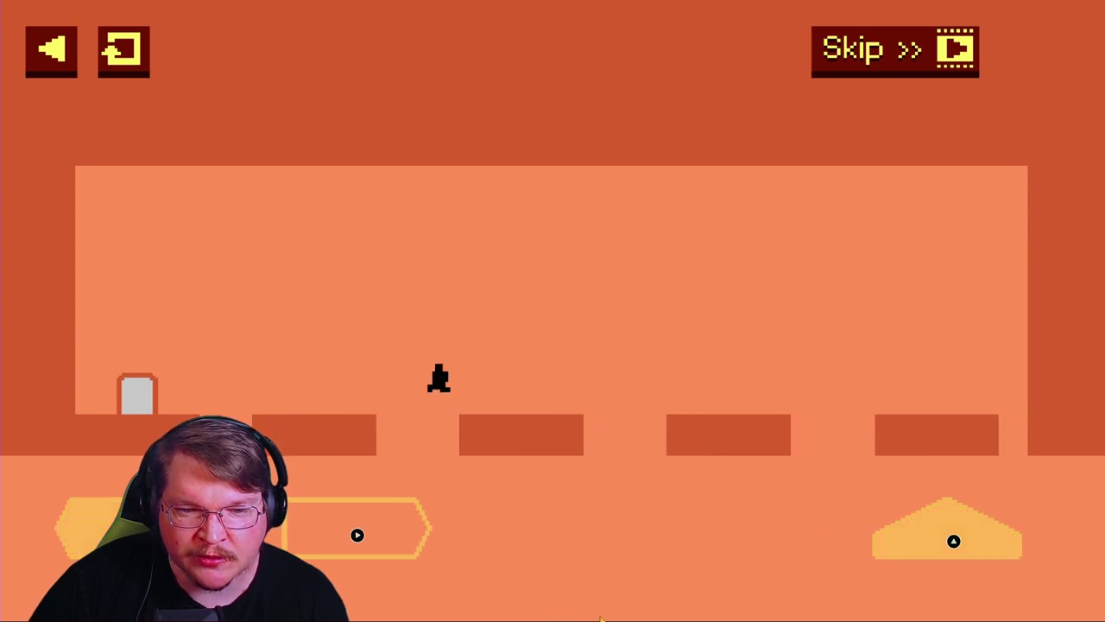
pyautogui.press('Left')
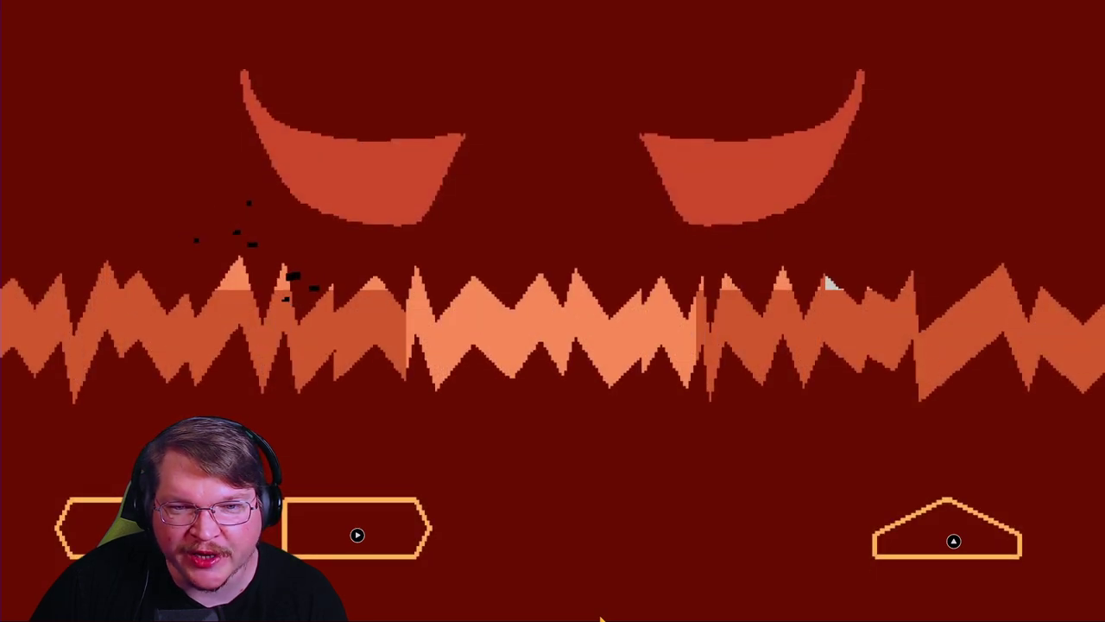
# Step: Run right and drop into the central shaft onto the rising blocks
pyautogui.press('Right')
pyautogui.press('Up')
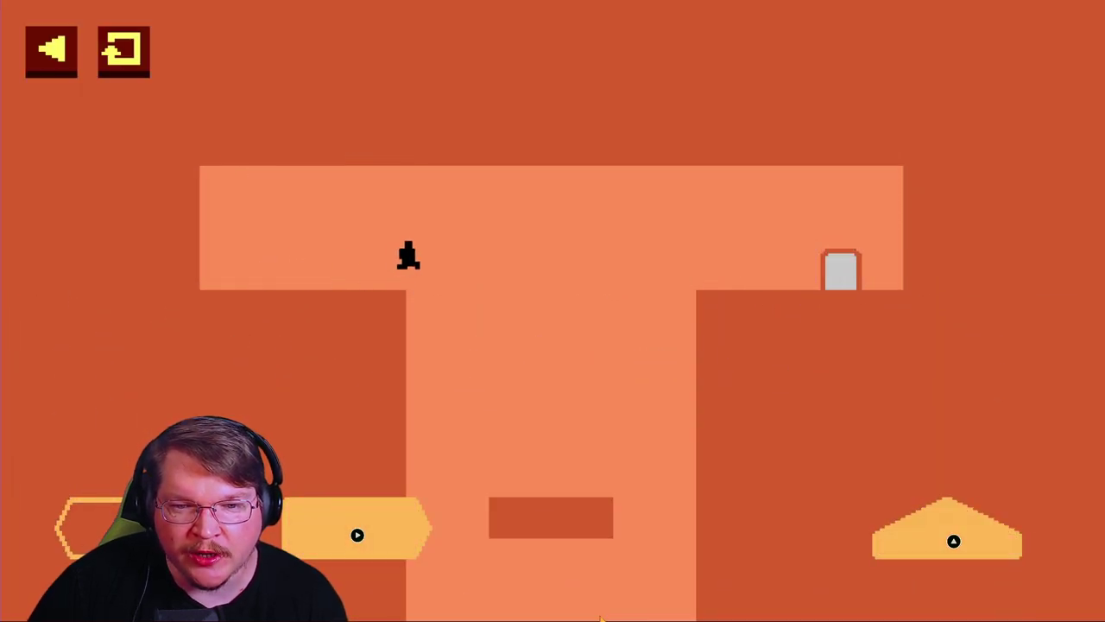
pyautogui.press('Right')
pyautogui.press('Up')
pyautogui.press('Left')
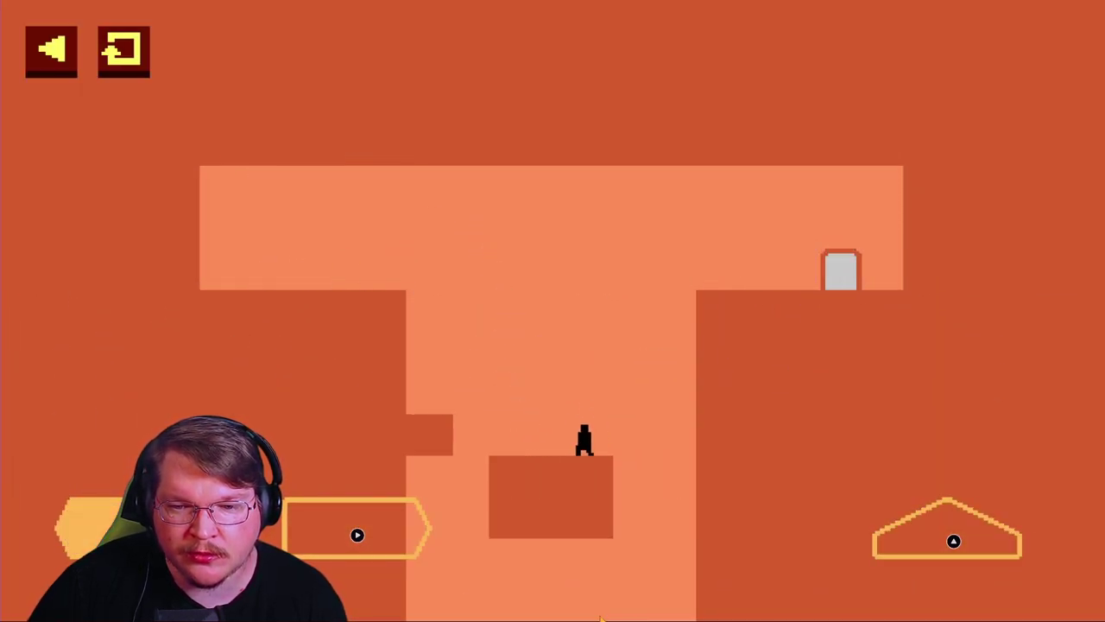
pyautogui.press('Up')
# Step: Climb the higher shaft blocks and jump right toward the exit
pyautogui.press('Right')
pyautogui.press('Up')
pyautogui.press('Left')
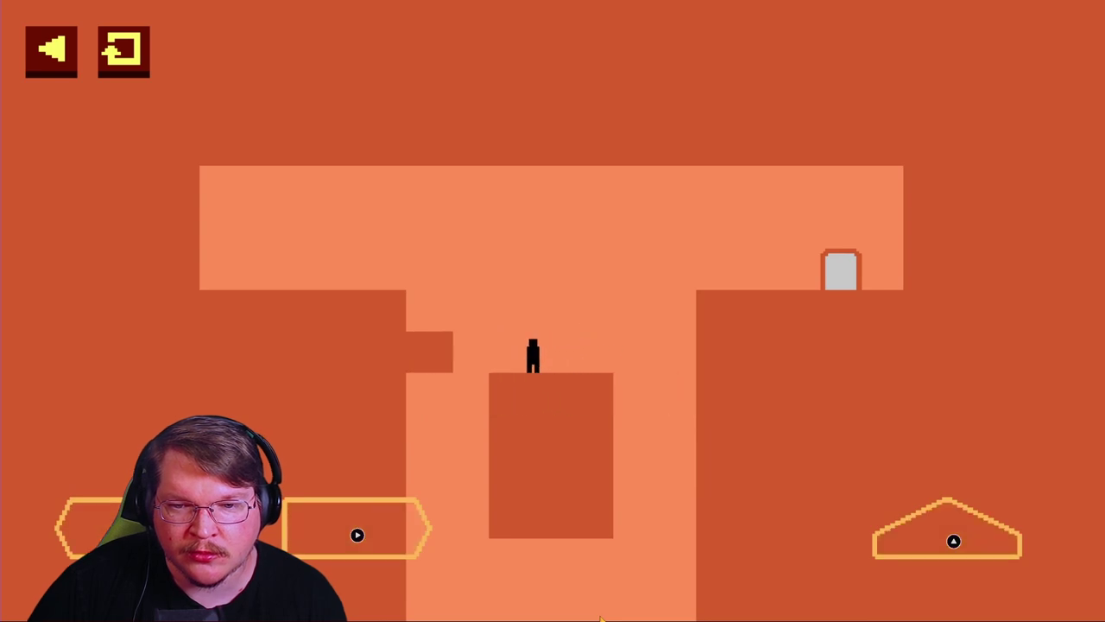
pyautogui.press('Up')
pyautogui.press('Right')
pyautogui.press('Up')
pyautogui.press('Right')
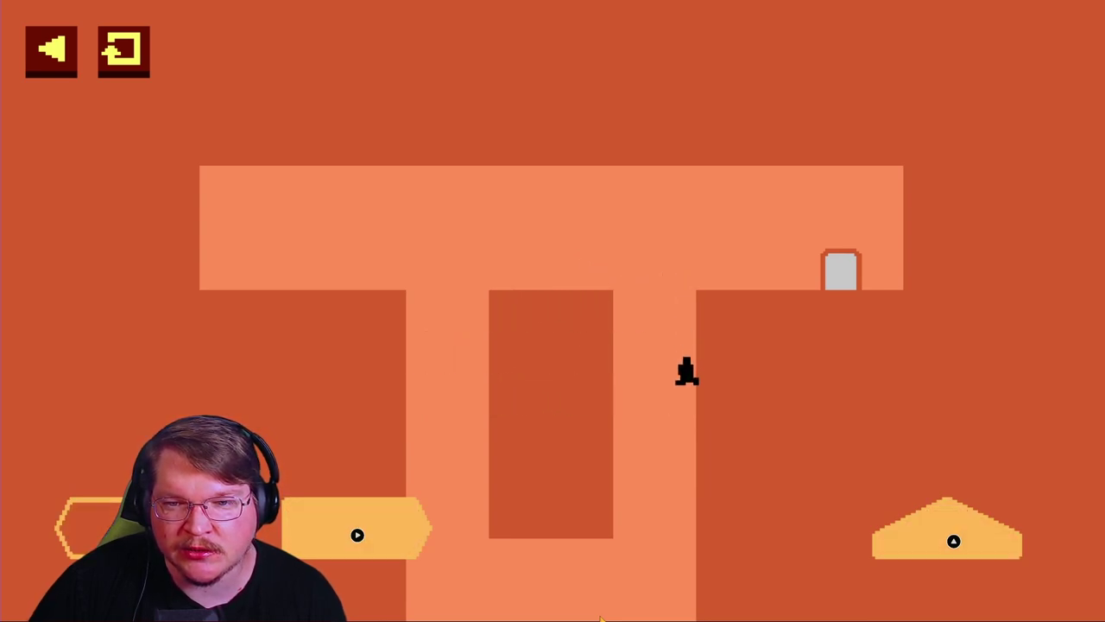
# Step: Restart after dying and walk right, dropping onto a shaft block
pyautogui.press('space')
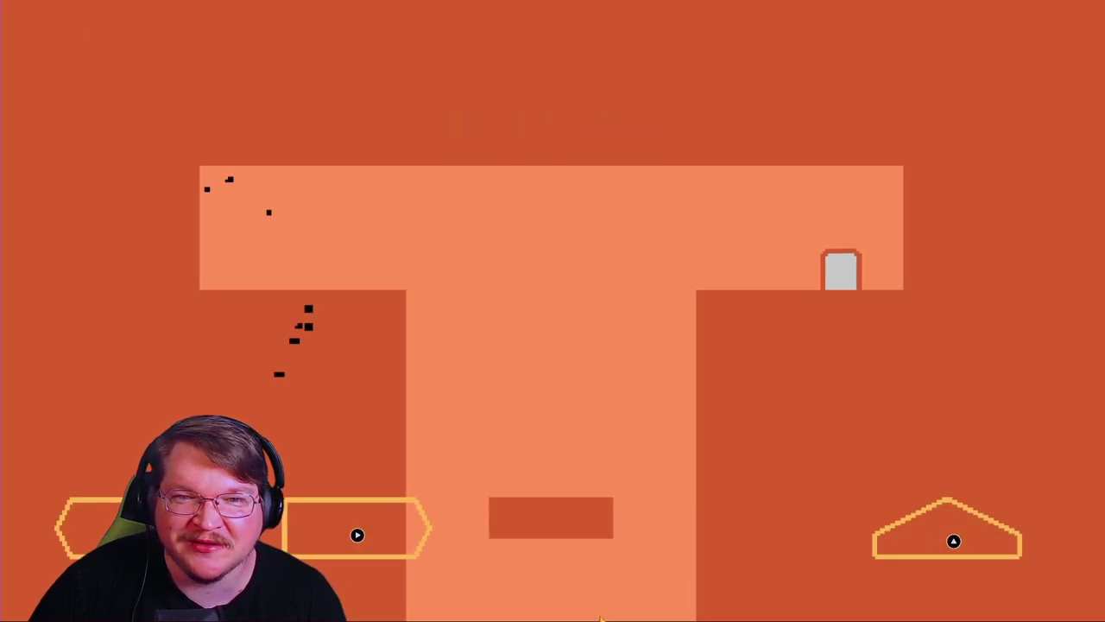
pyautogui.press('Right')
pyautogui.press('Right')
pyautogui.press('Up')
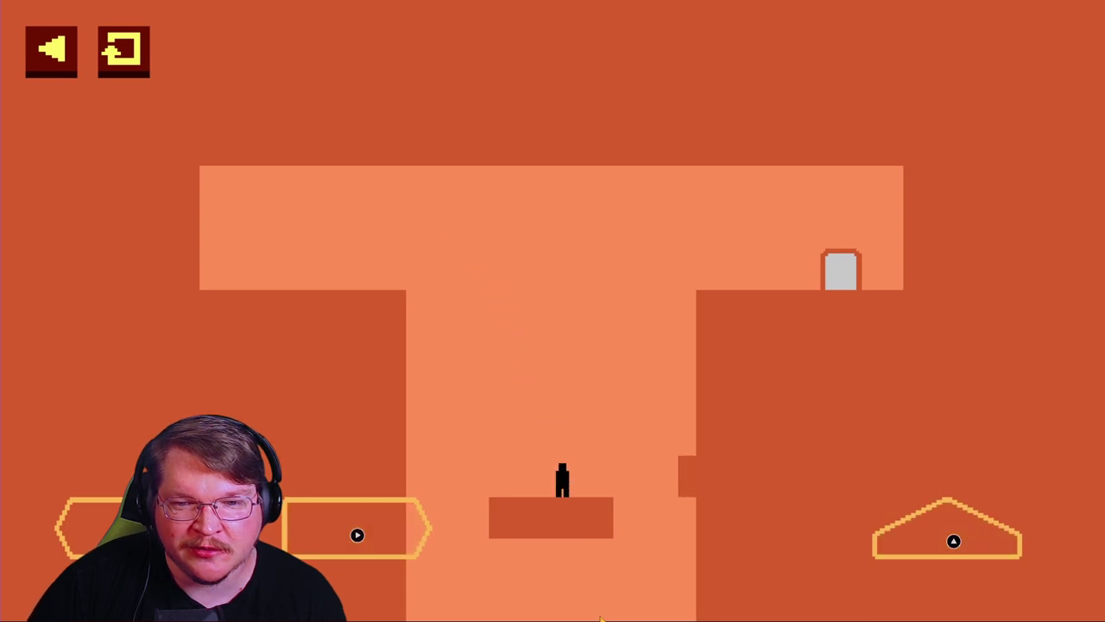
pyautogui.press('Right')
pyautogui.press('Up')
# Step: Jump between the shifting blocks and toward the upper ledge
pyautogui.press('Up')
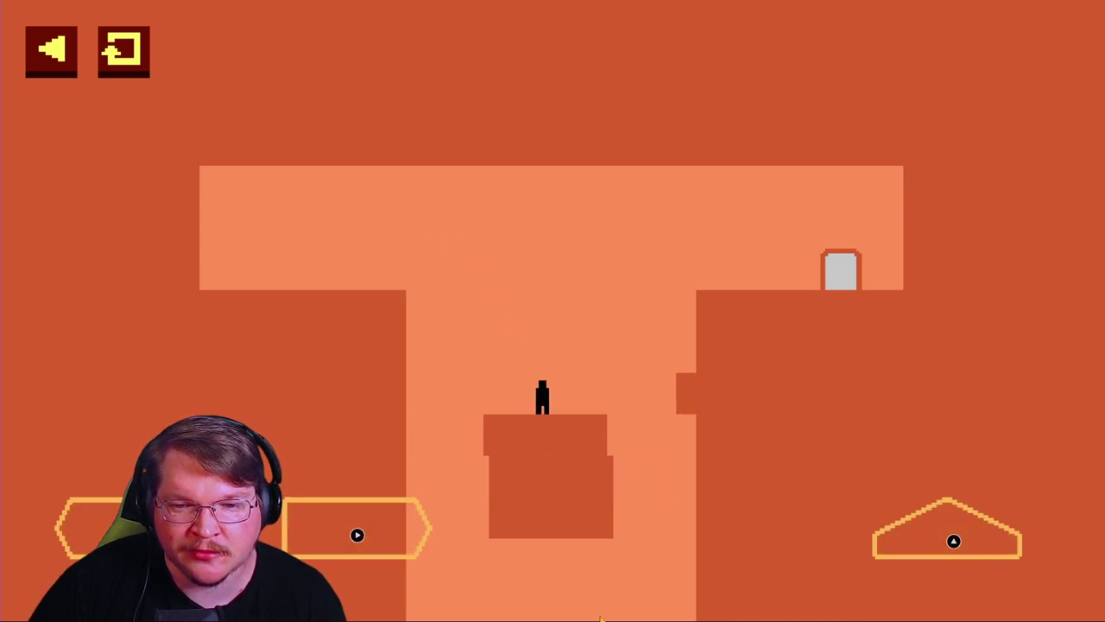
pyautogui.press('Right')
pyautogui.press('Up')
pyautogui.press('Up')
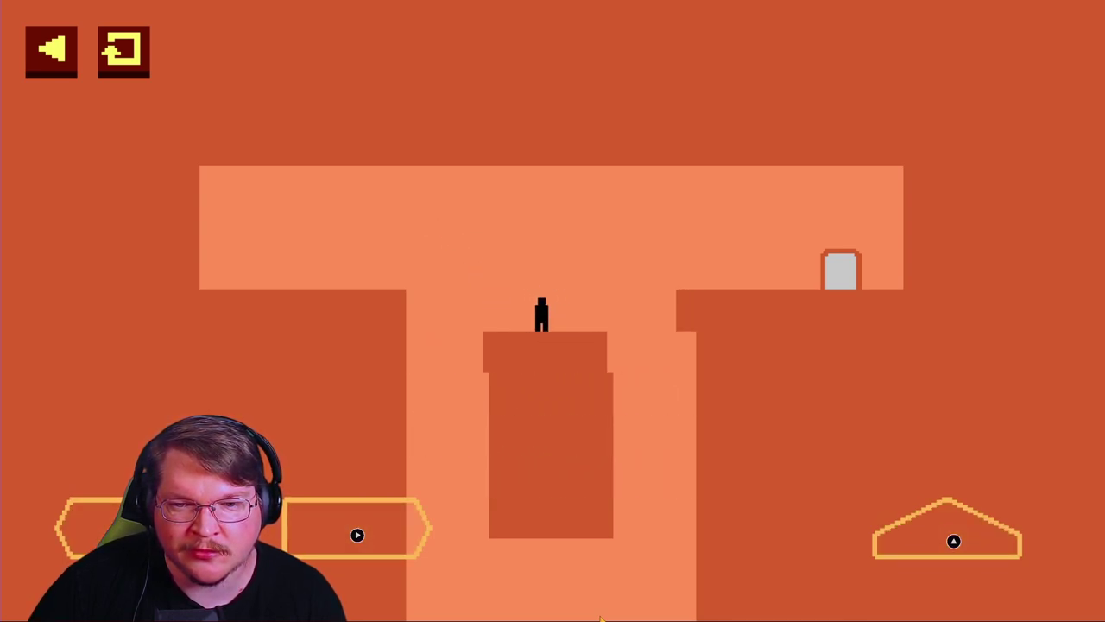
pyautogui.press('Right')
pyautogui.press('Up')
pyautogui.press('Right')
pyautogui.press('Up')
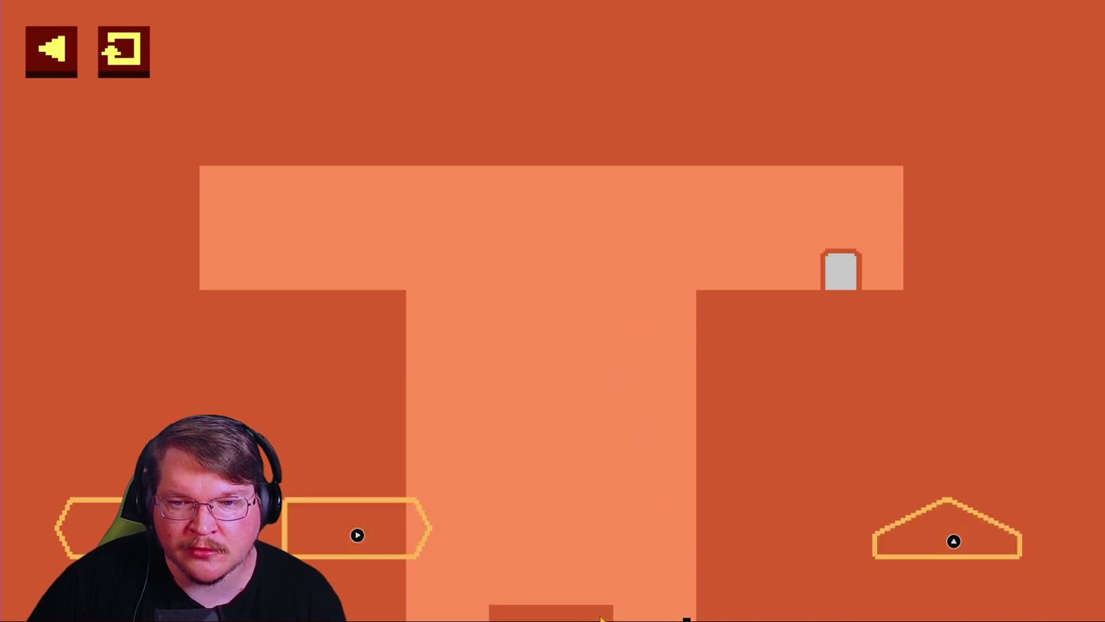
# Step: Retry, ride the rising block up, and jump onto the upper platform's exit door
pyautogui.press('space')
pyautogui.press('Right')
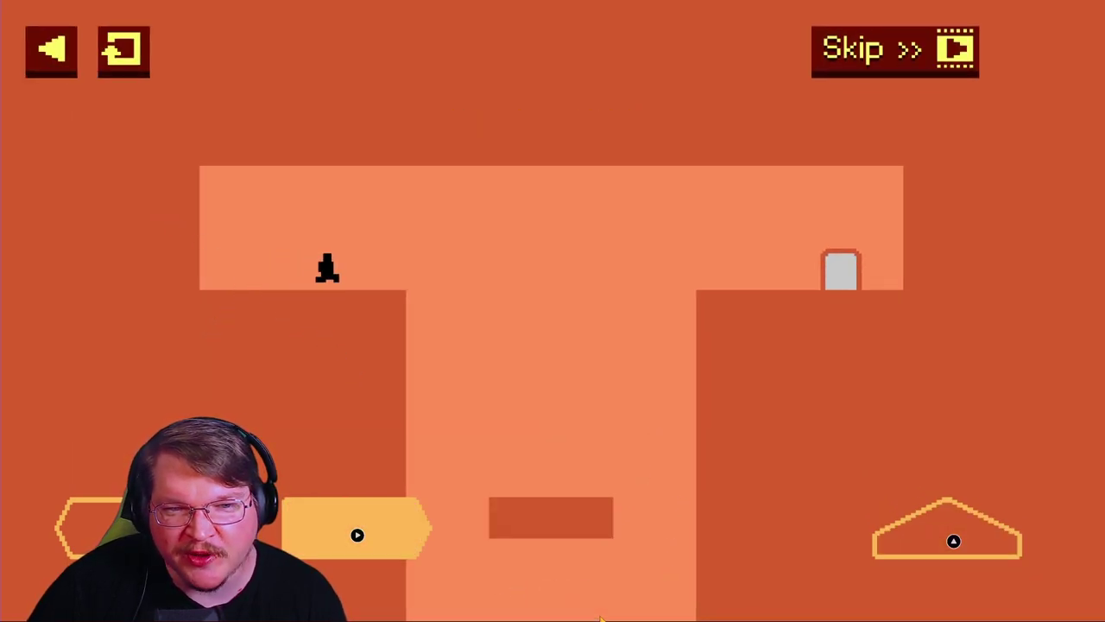
pyautogui.press('Right')
pyautogui.press('Up')
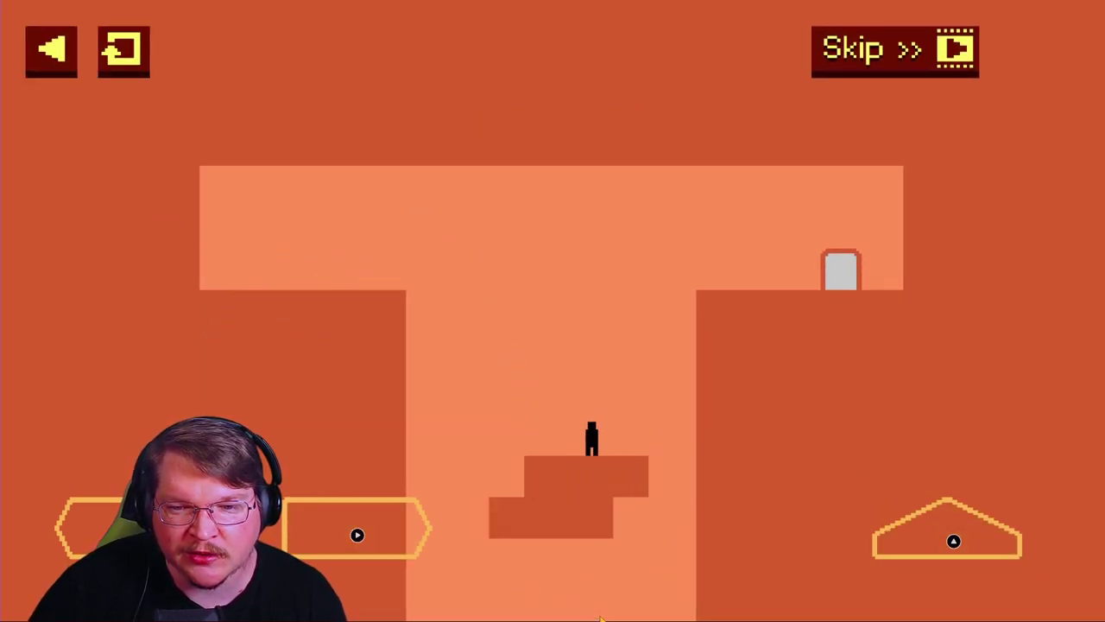
pyautogui.press('Left')
pyautogui.press('Up')
pyautogui.press('Right')
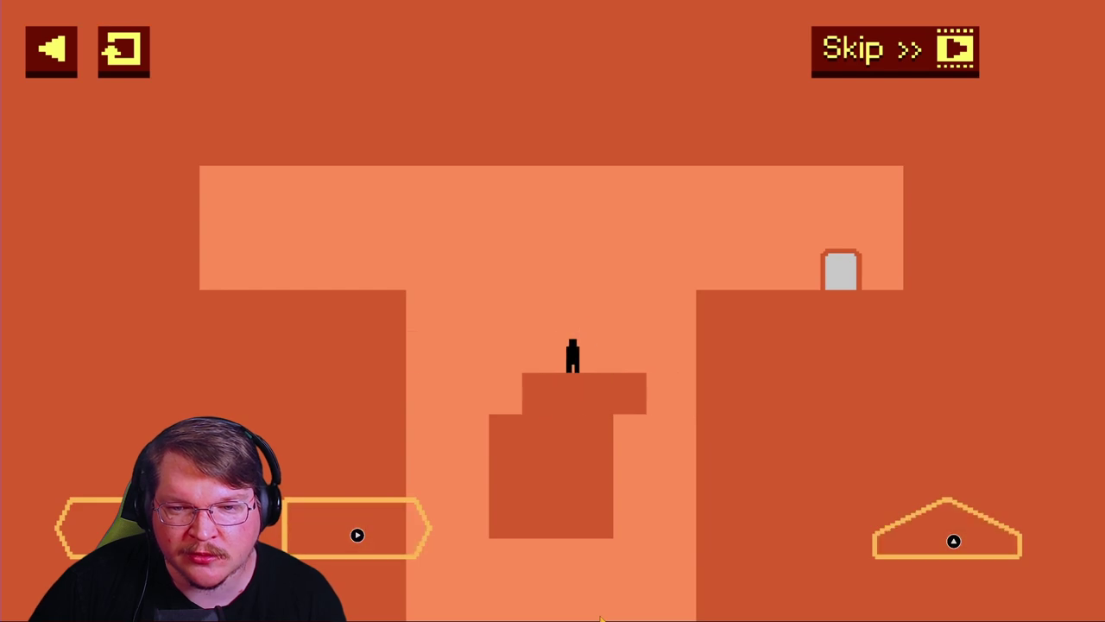
pyautogui.press('Up')
pyautogui.press('Right')
pyautogui.press('Up')
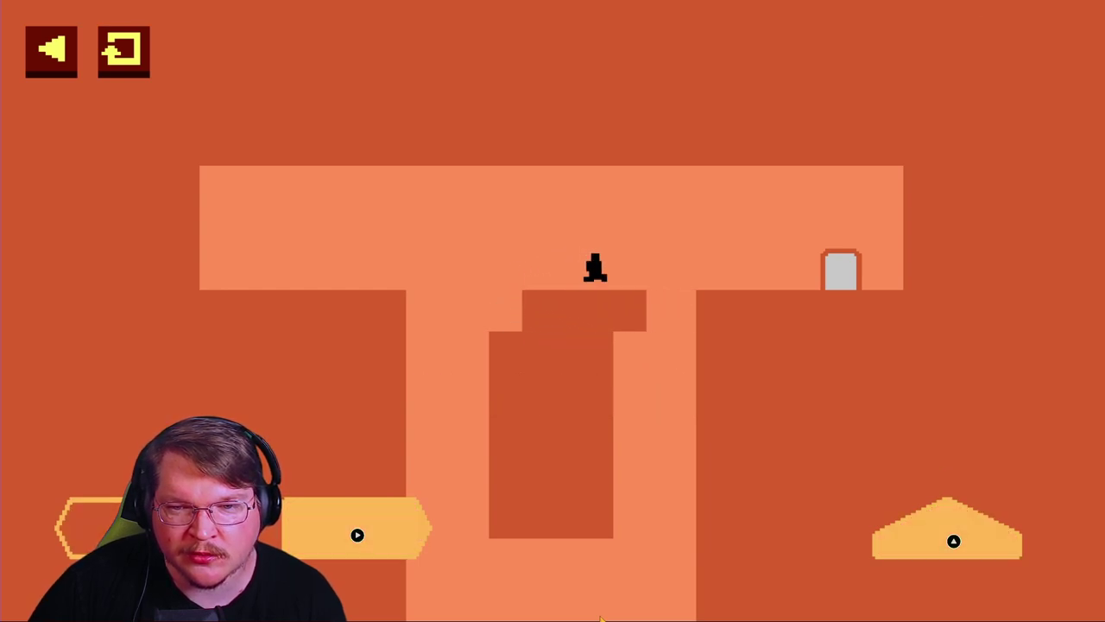
pyautogui.press('Up')
pyautogui.press('Right')
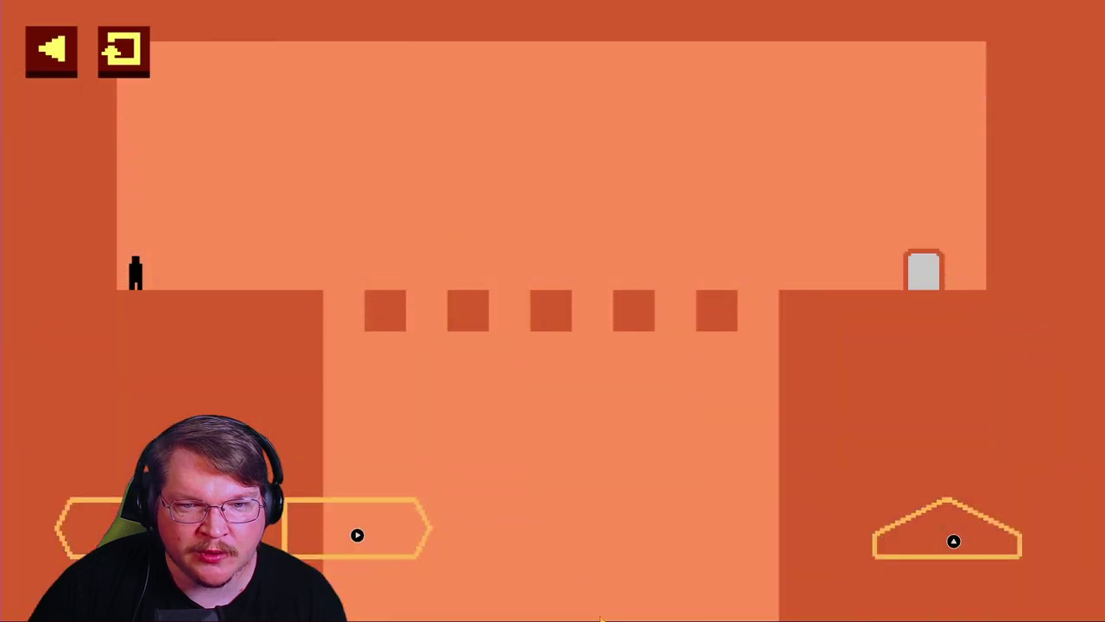
# Step: Walk right to the ledge edge and jump toward the floating square blocks
pyautogui.press('Right')
pyautogui.press('Right')
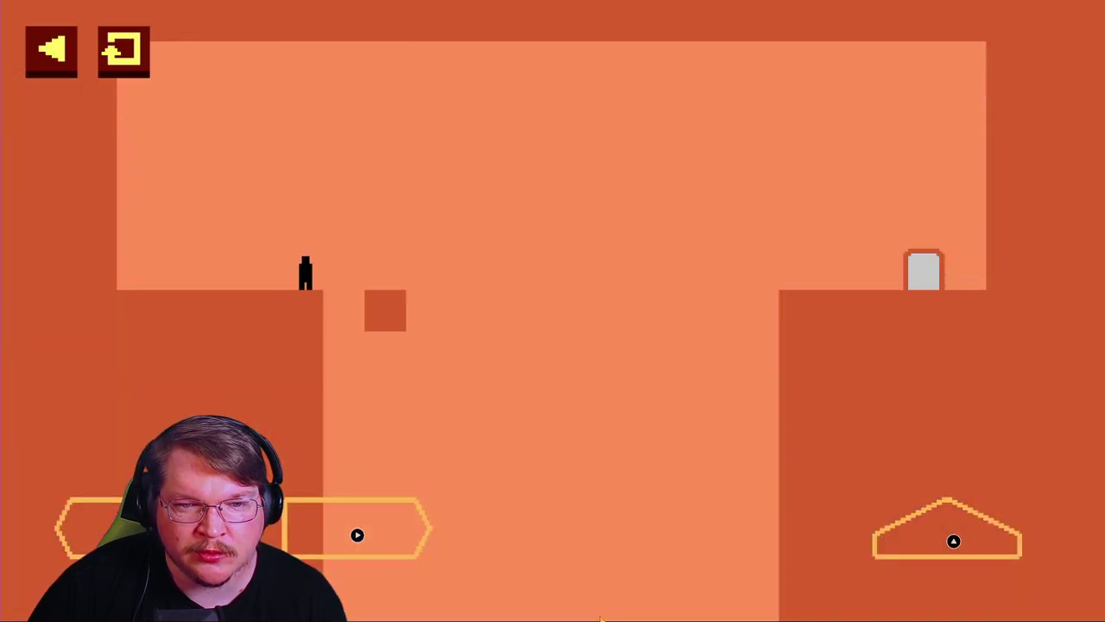
pyautogui.press('Up')
pyautogui.press('Right')
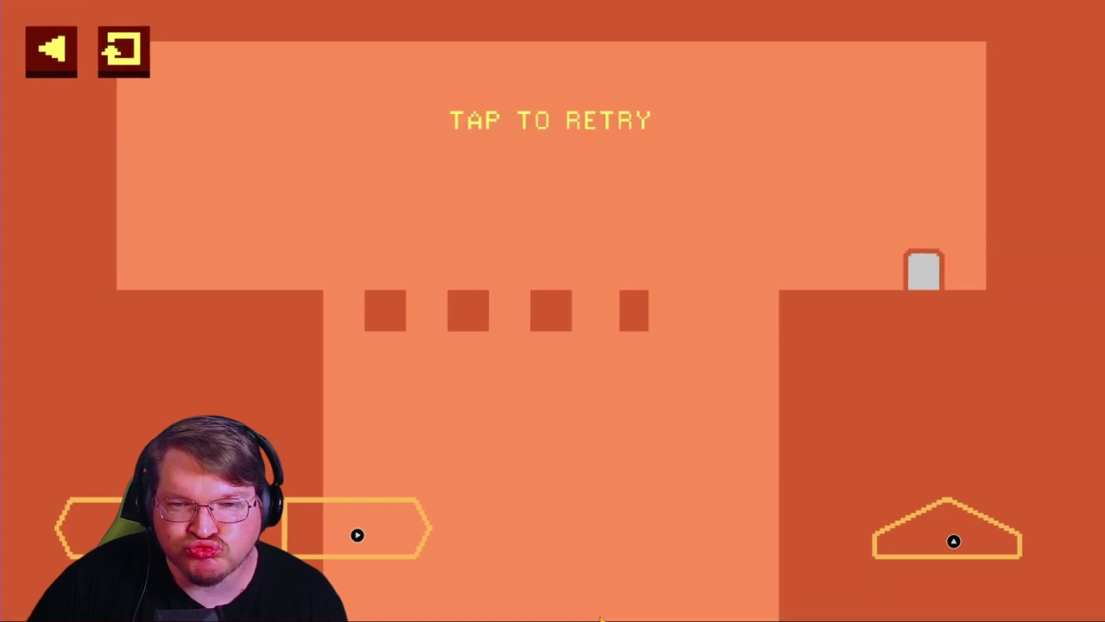
# Step: After falling into the pit, retry and hop across the first four floating blocks
pyautogui.press('Right')
pyautogui.press('Right')
pyautogui.press('Right')
pyautogui.press('Up')
pyautogui.press('Right')
pyautogui.press('Up')
pyautogui.press('Right')
pyautogui.press('Up')
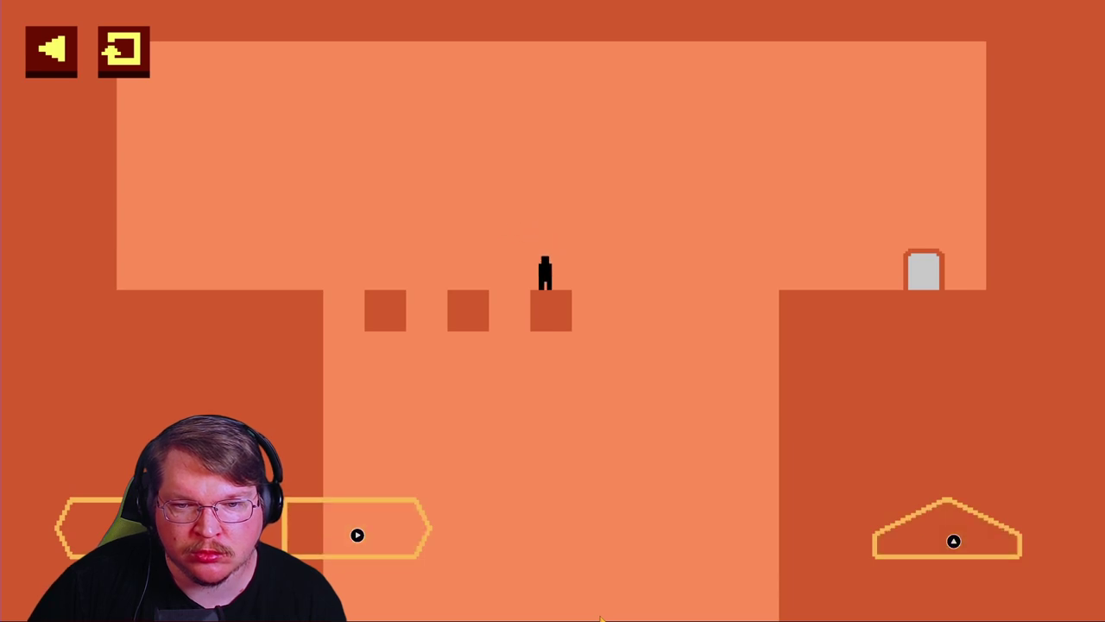
pyautogui.press('Right')
pyautogui.press('Up')
pyautogui.press('Right')
pyautogui.press('Up')
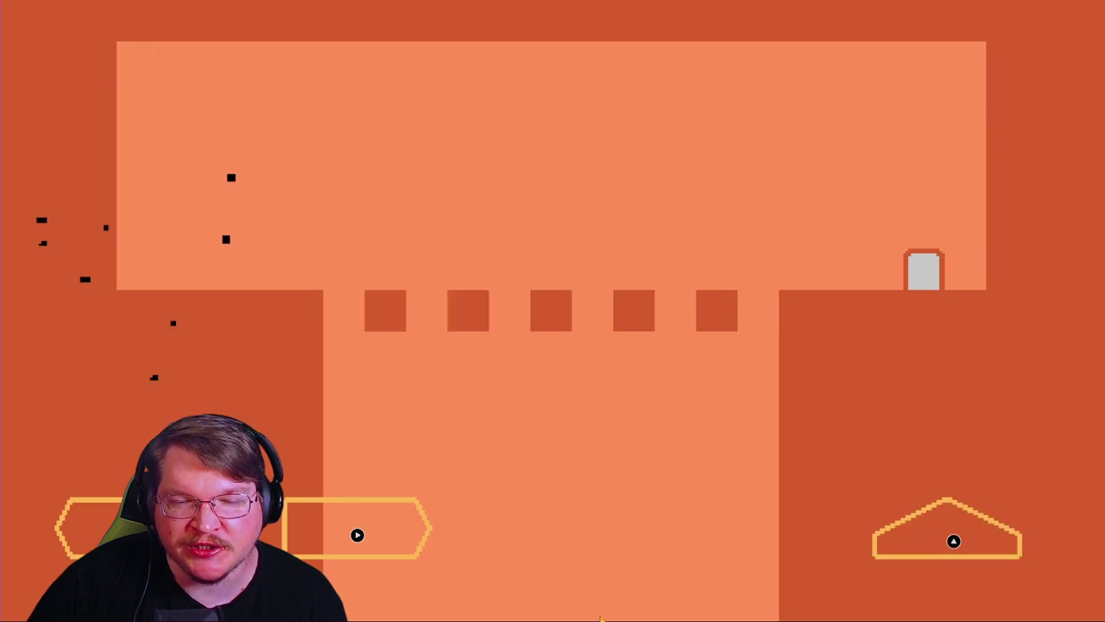
# Step: Retry again and jump from the ledge onto the first two floating blocks
pyautogui.press('space')
pyautogui.press('Right')
pyautogui.press('Right')
pyautogui.press('Up')
pyautogui.press('Right')
pyautogui.press('Up')
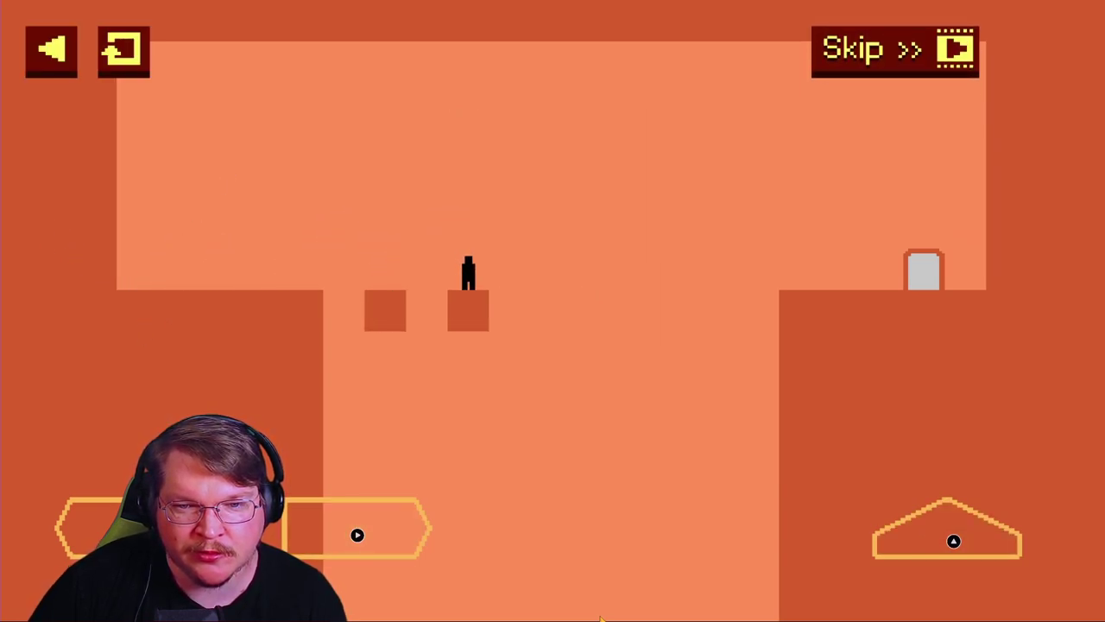
# Step: Cross the remaining vanishing blocks and jump into the exit door
pyautogui.press('Right')
pyautogui.press('Up')
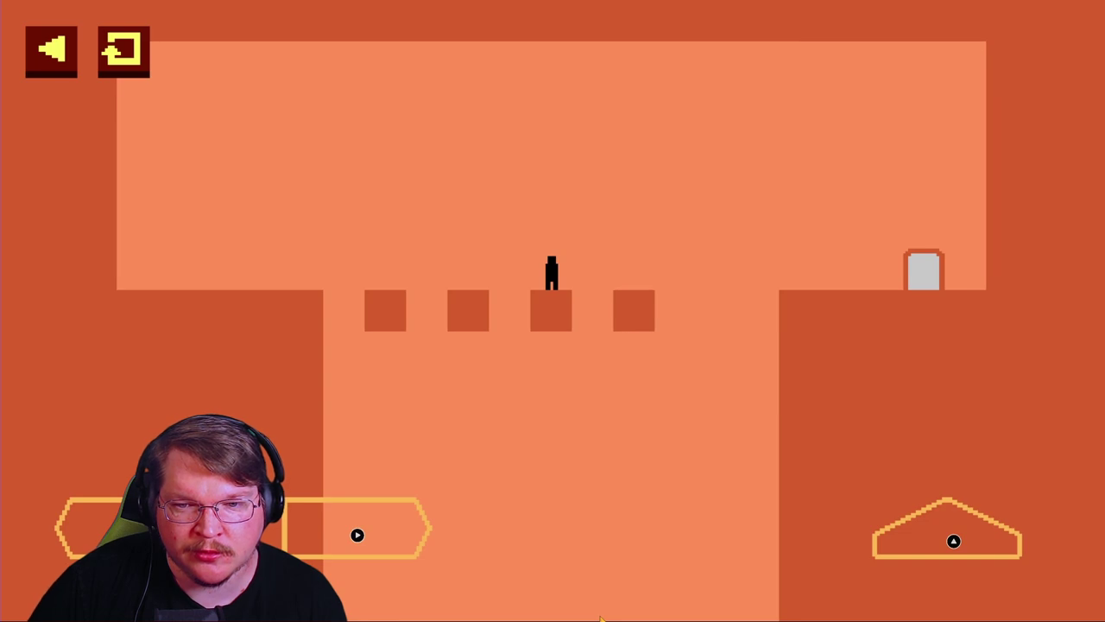
pyautogui.press('Right')
pyautogui.press('Up')
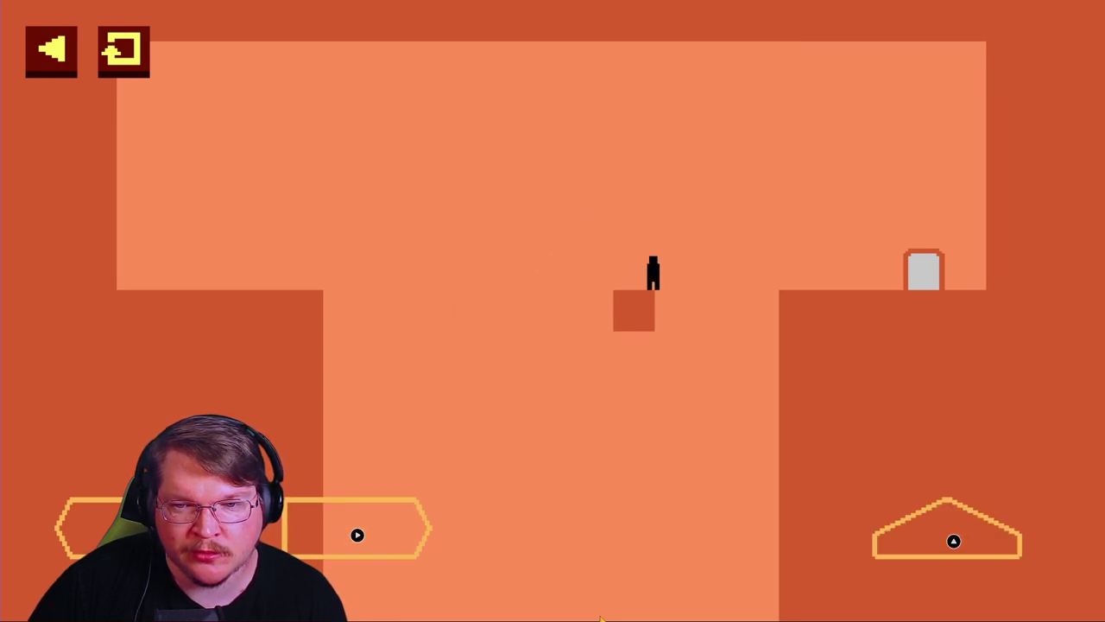
pyautogui.press('Right')
pyautogui.press('Up')
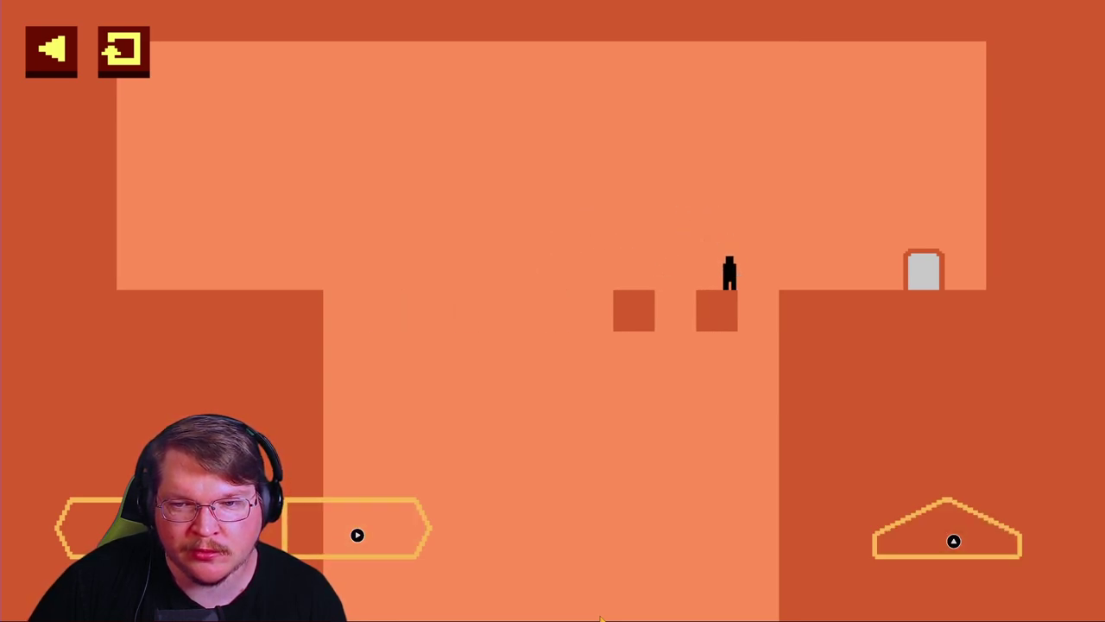
pyautogui.press('Right')
pyautogui.press('Up')
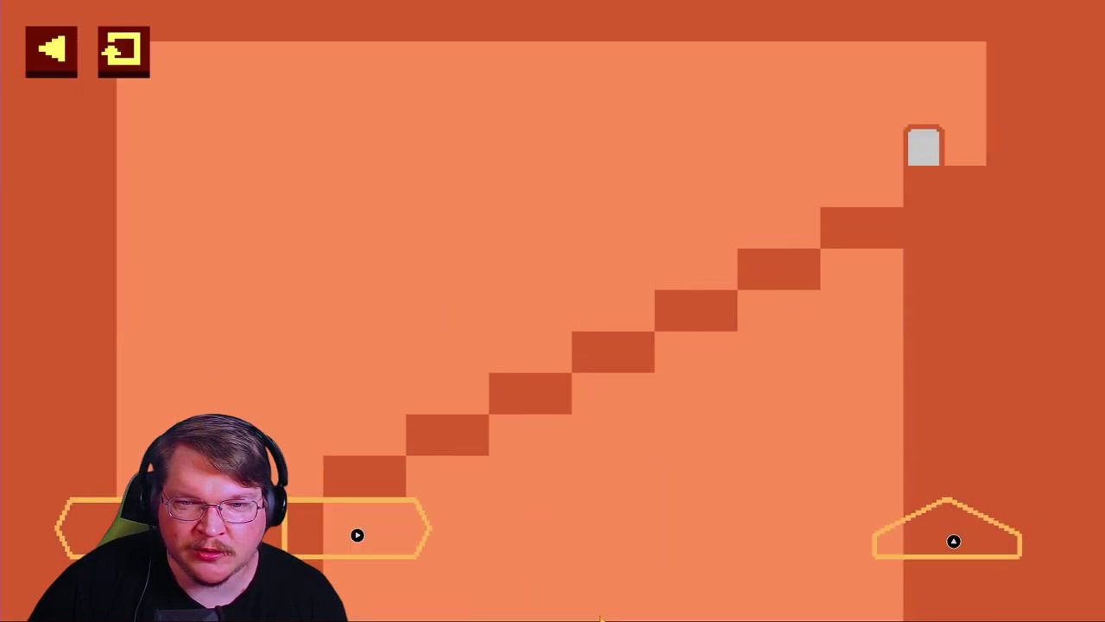
# Step: Try climbing the diagonal staircase toward the exit, falling as it collapses
pyautogui.press('Right')
pyautogui.press('Up')
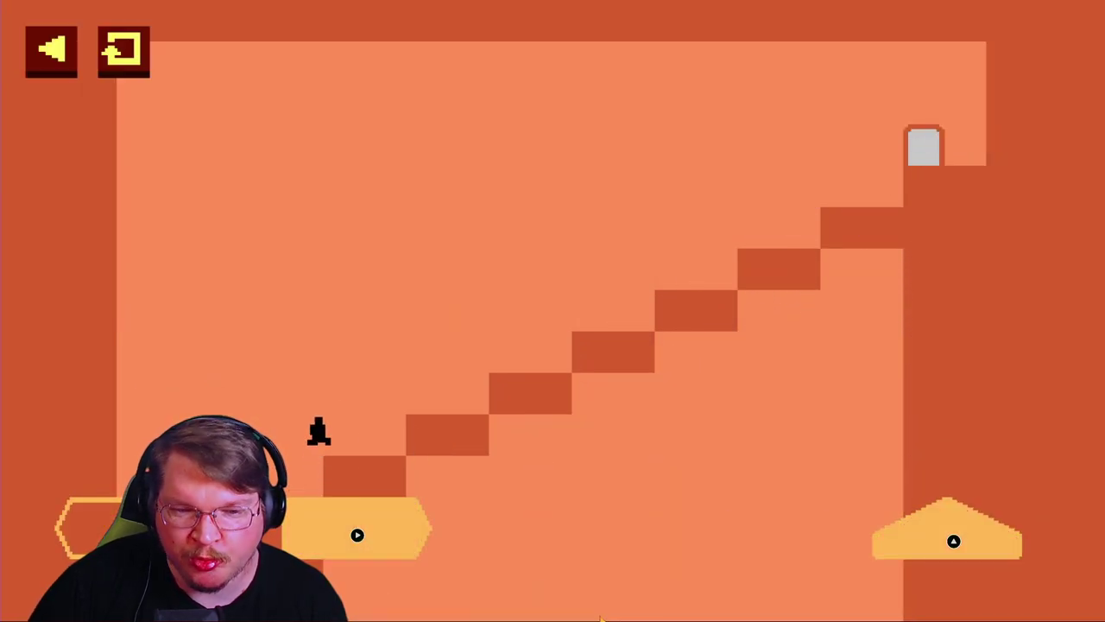
pyautogui.press('Up')
pyautogui.press('Up')
pyautogui.press('Up')
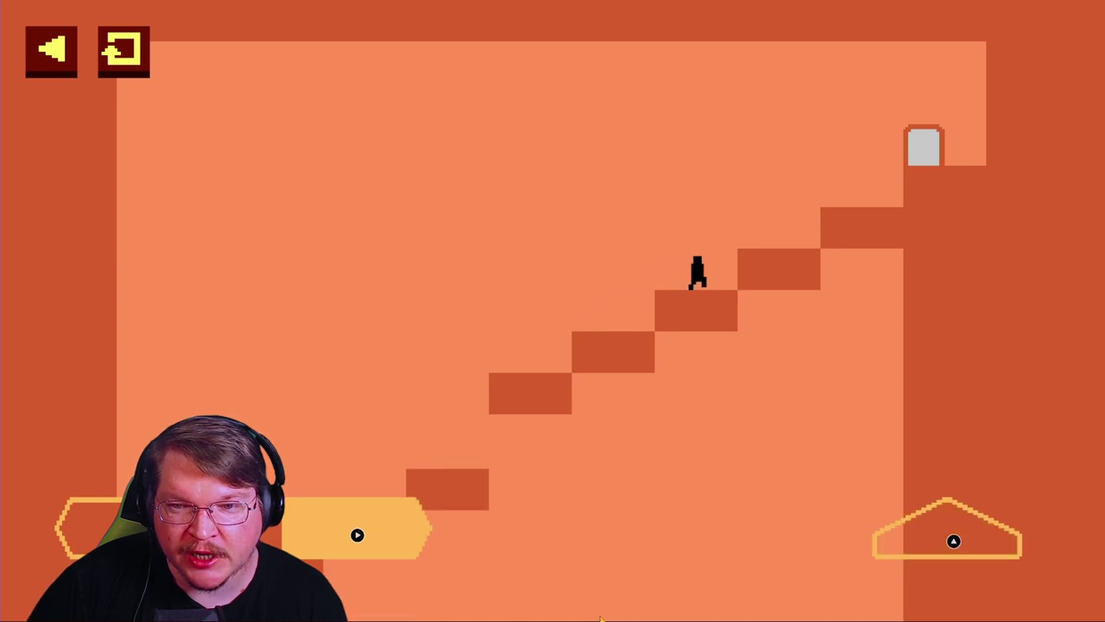
pyautogui.press('Up')
pyautogui.press('Up')
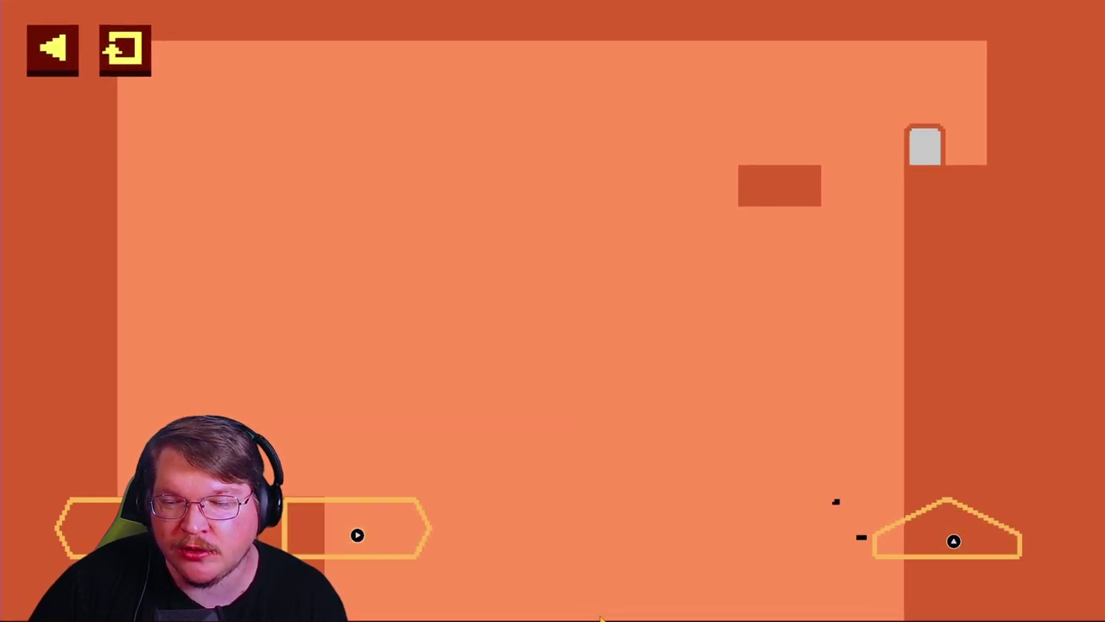
# Step: Retry, leap up the top steps, and run into the exit door
pyautogui.press('space')
pyautogui.press('Right')
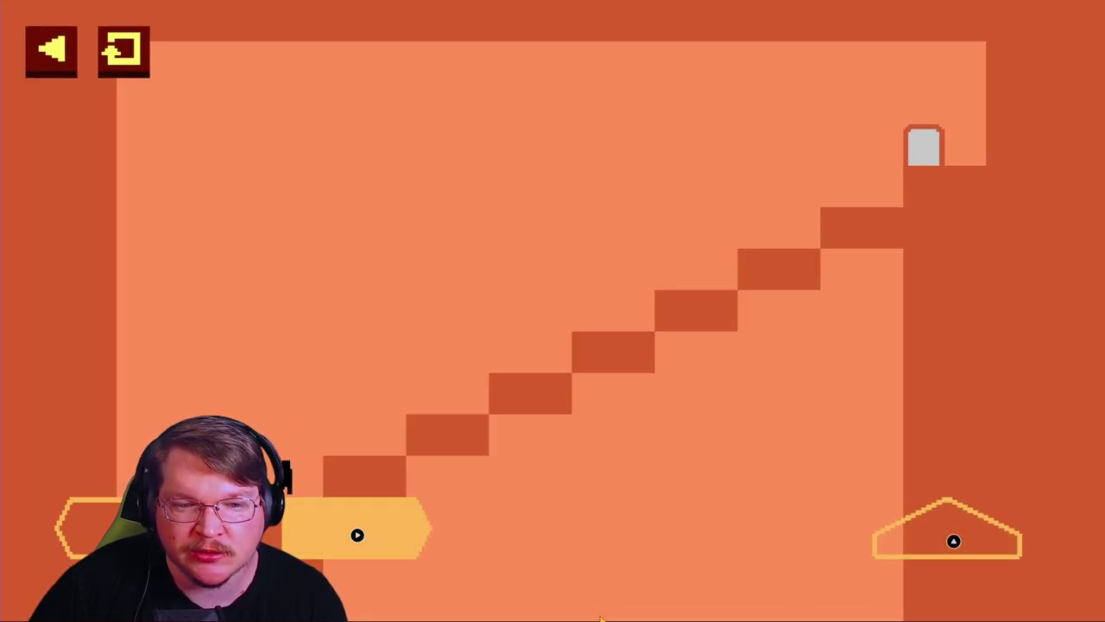
pyautogui.press('Up')
pyautogui.press('Up')
pyautogui.press('Up')
pyautogui.press('Up')
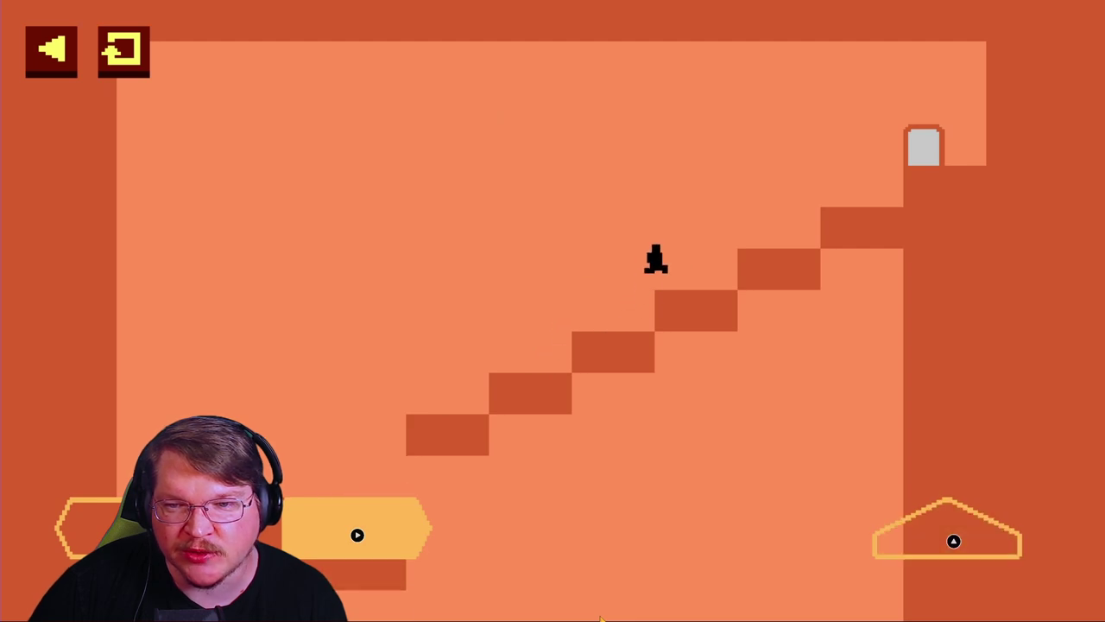
pyautogui.press('Up')
pyautogui.press('Up')
pyautogui.press('Right')
pyautogui.press('Up')
pyautogui.press('Up')
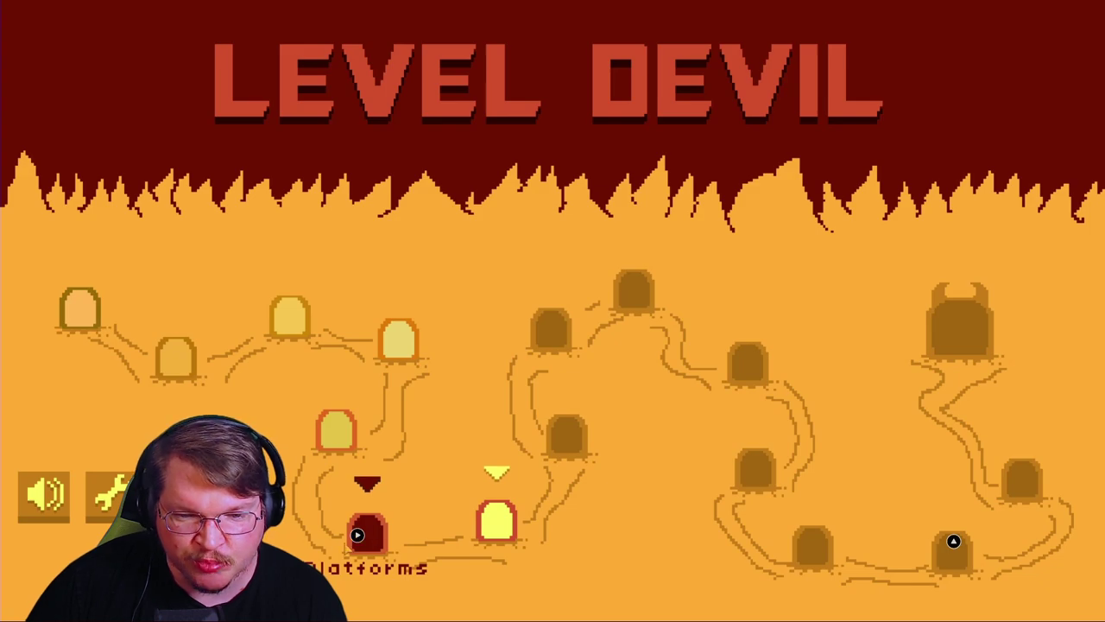
# Step: Start the next unlocked level from the map and run onto the spring and floor
pyautogui.click(493, 518)
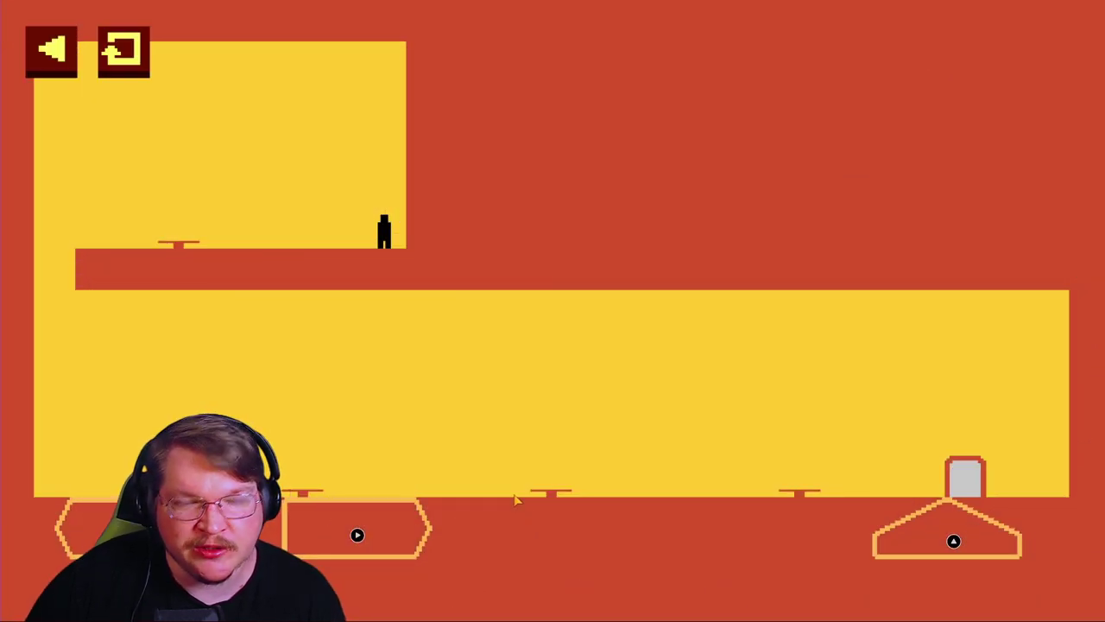
pyautogui.press('Right')
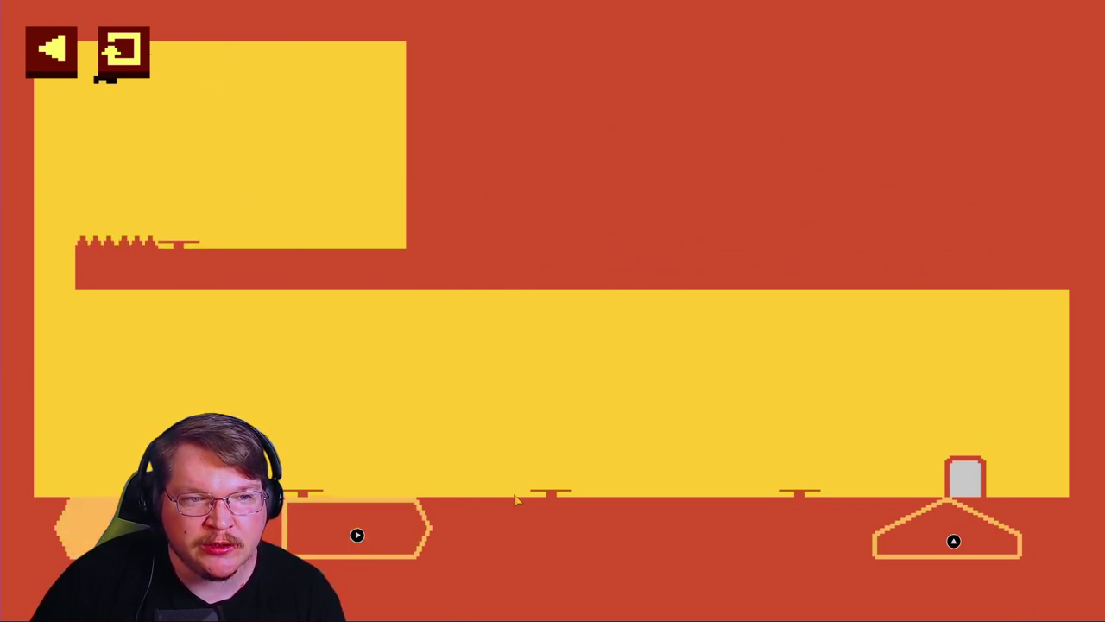
pyautogui.press('Right')
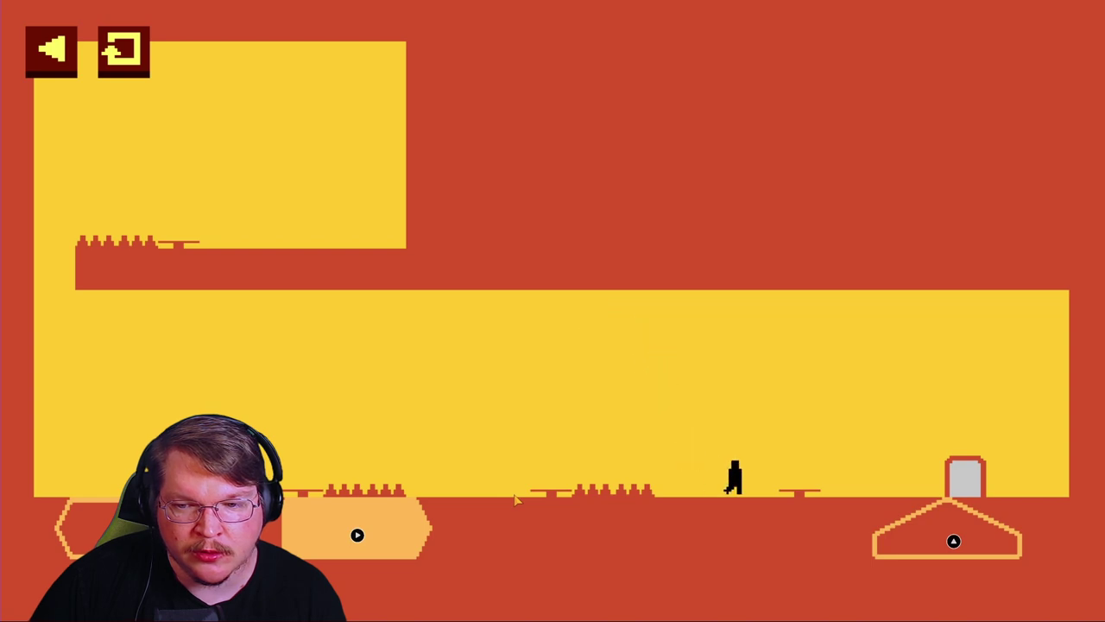
# Step: Jump the floor spikes, drop into the lower corridor, and reach the exit door
pyautogui.press('Up')
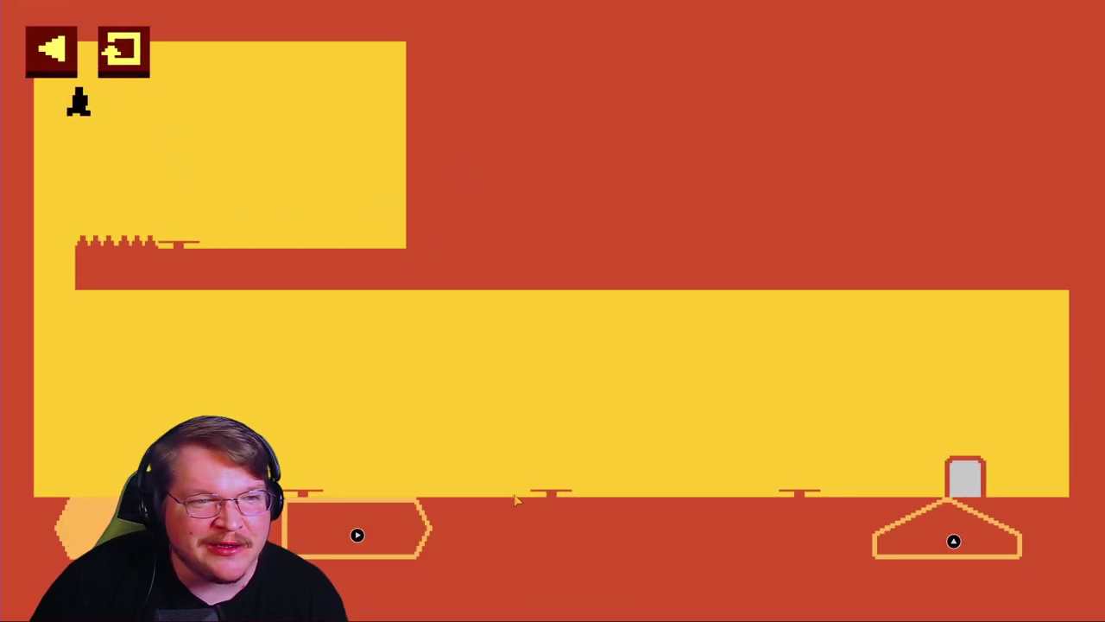
pyautogui.press('Right')
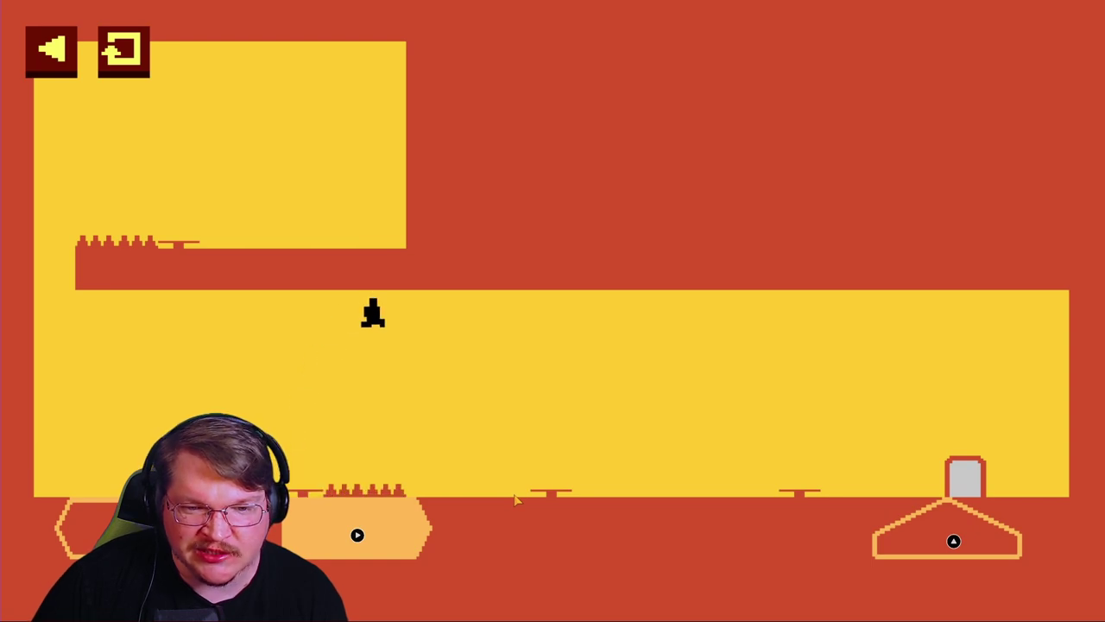
pyautogui.press('Right')
pyautogui.press('Up')
# Step: Jump over the spike pits, retrying once after a fall
pyautogui.press('Right')
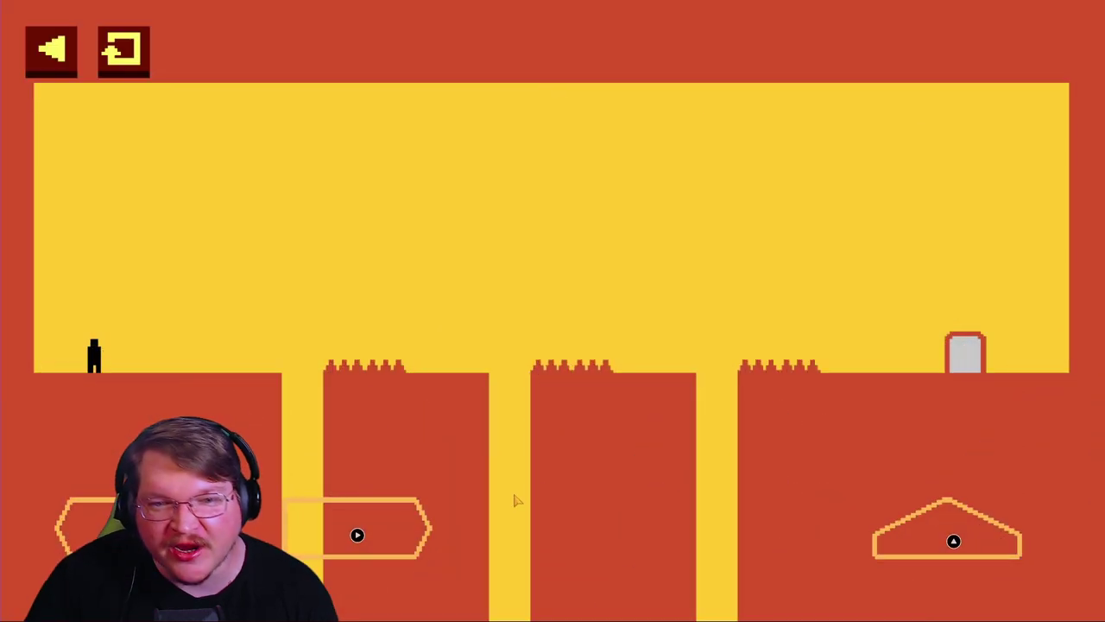
pyautogui.press('Right')
pyautogui.press('Up')
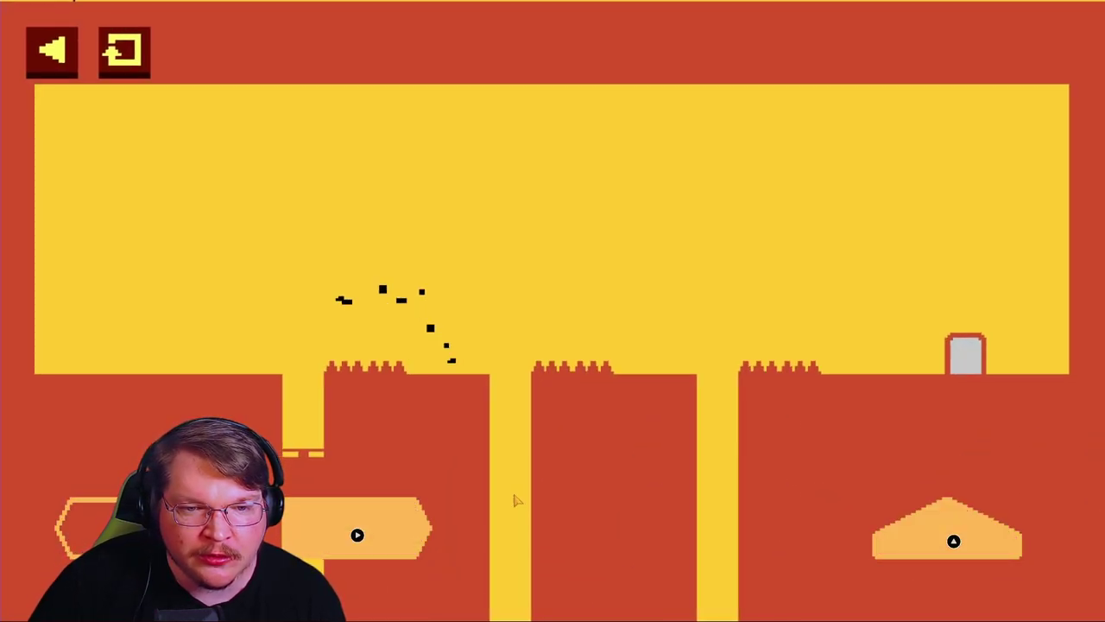
pyautogui.press('space')
pyautogui.press('Right')
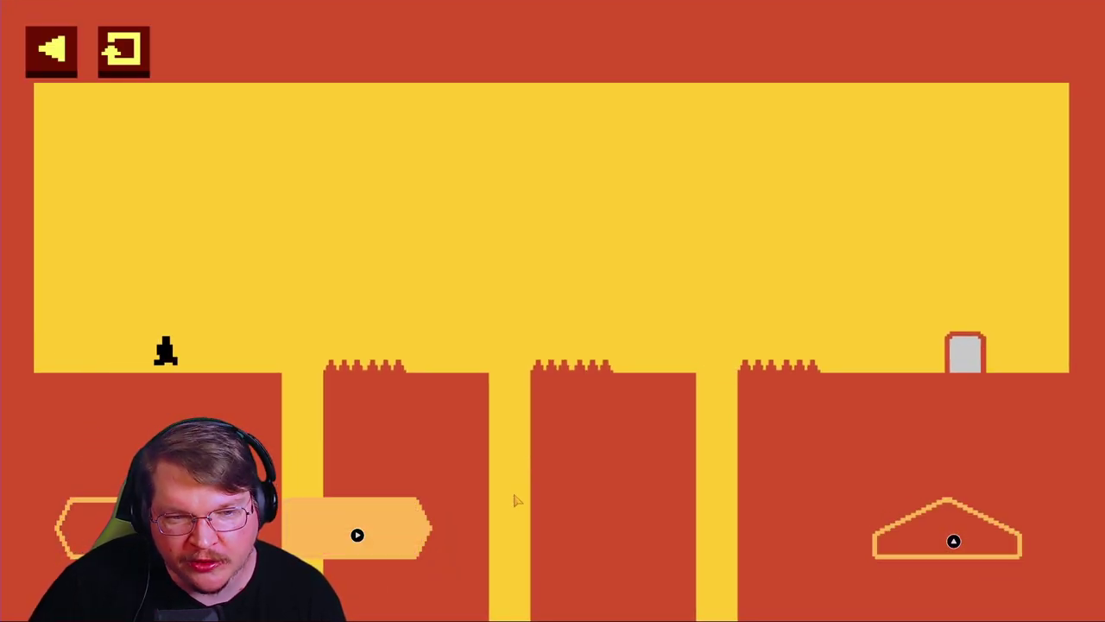
pyautogui.press('Up')
pyautogui.press('Up')
pyautogui.press('Right')
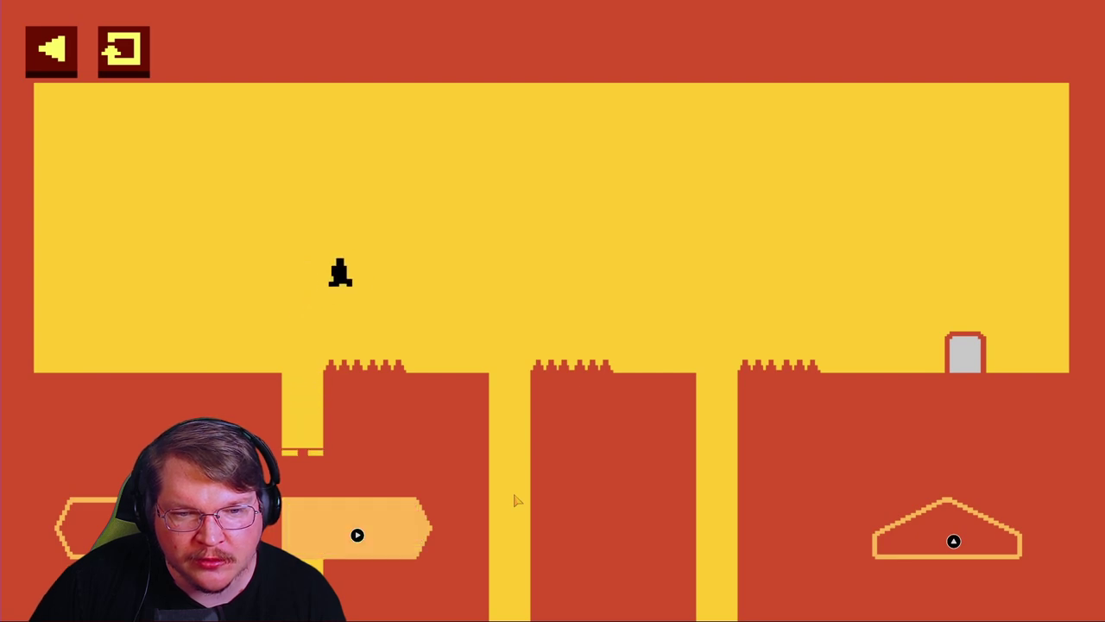
pyautogui.press('Right')
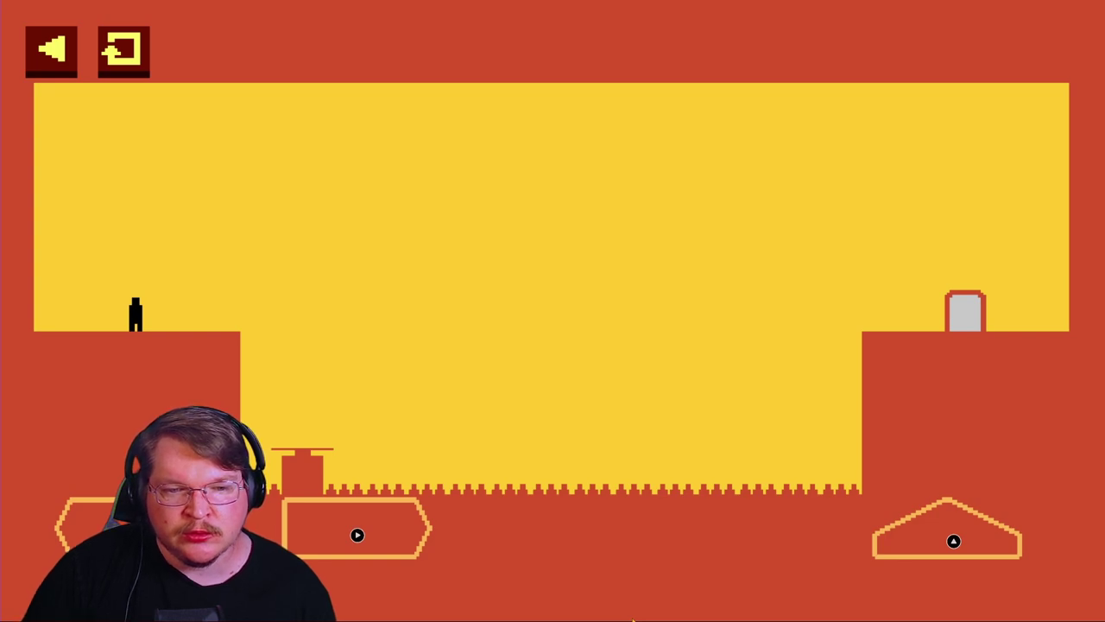
# Step: Ride the moving platform over the spike floor and land at the exit door
pyautogui.press('Right')
pyautogui.press('Right')
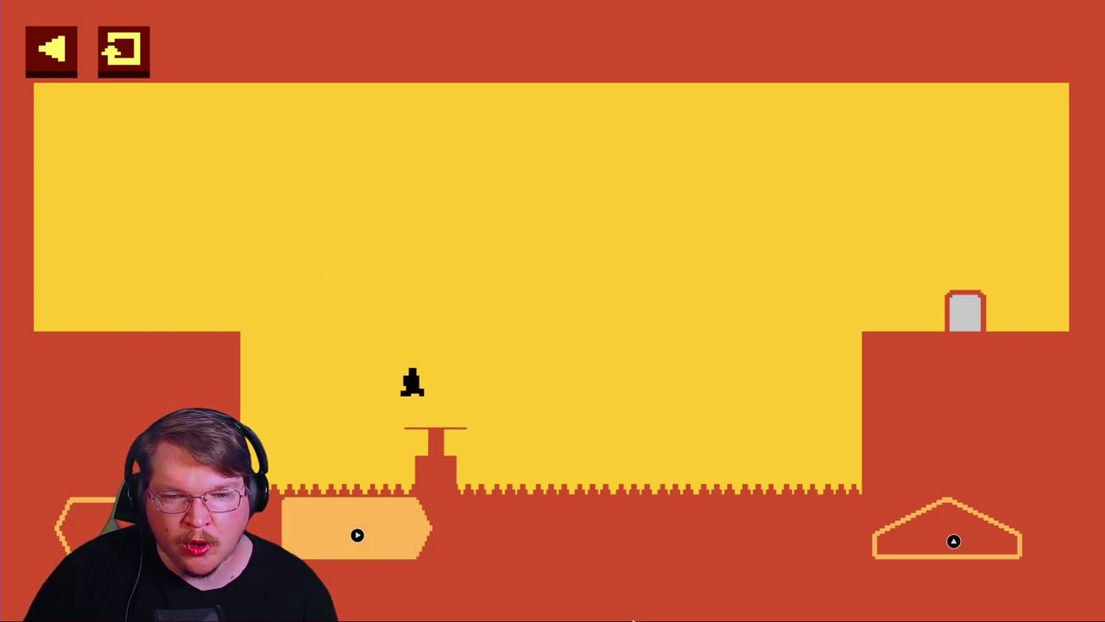
pyautogui.press('Up')
pyautogui.press('Right')
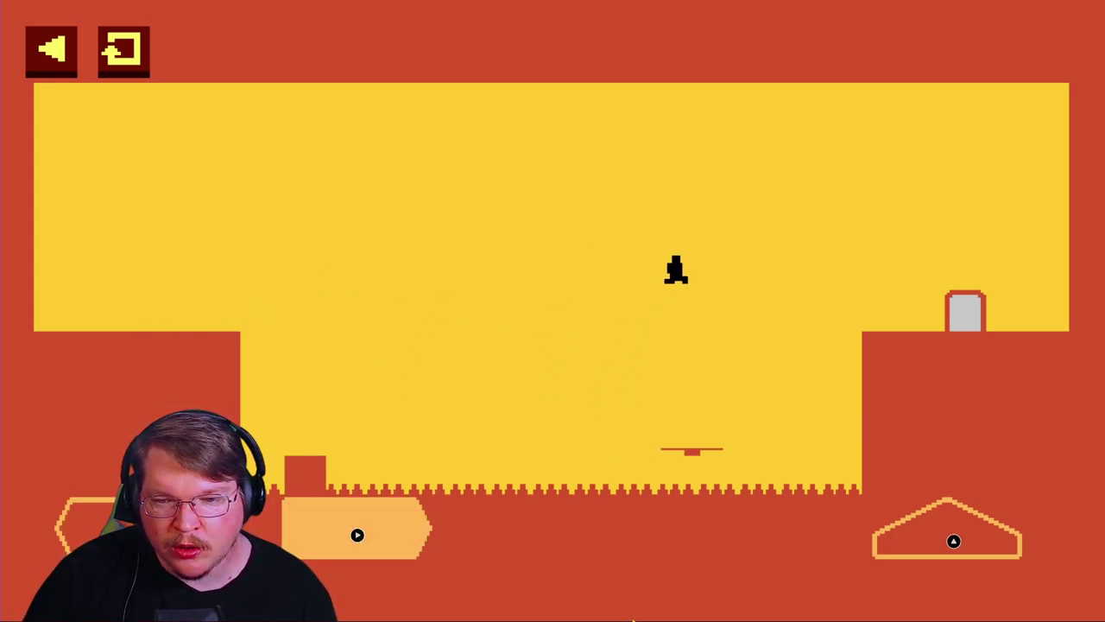
pyautogui.press('Right')
pyautogui.press('Up')
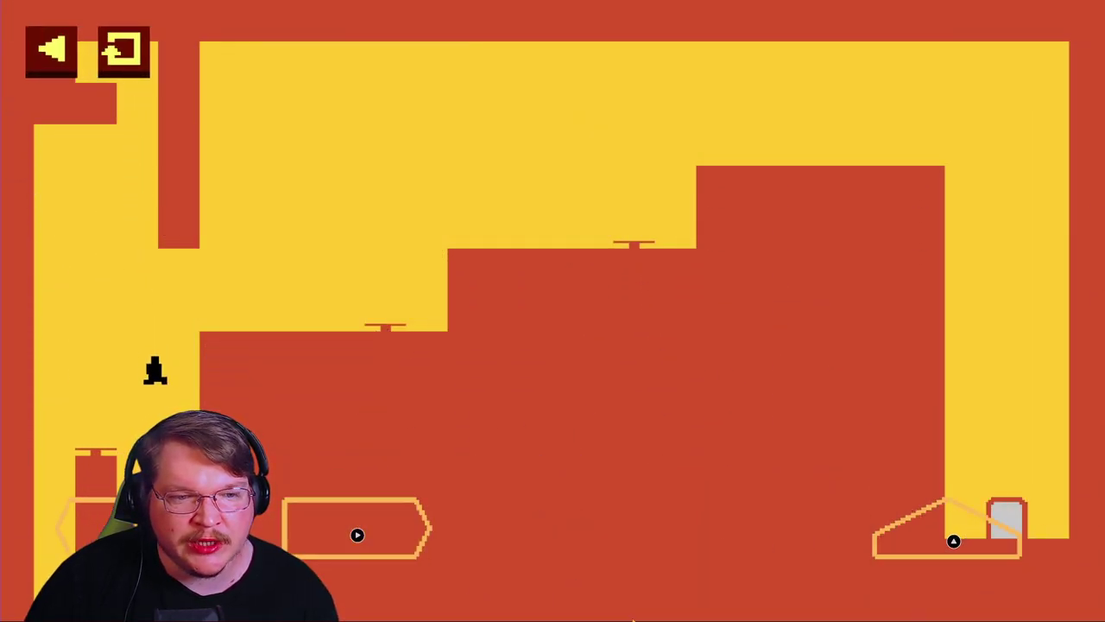
# Step: Retry after dying and try jumping up the first step, dying again
pyautogui.click(552, 311)
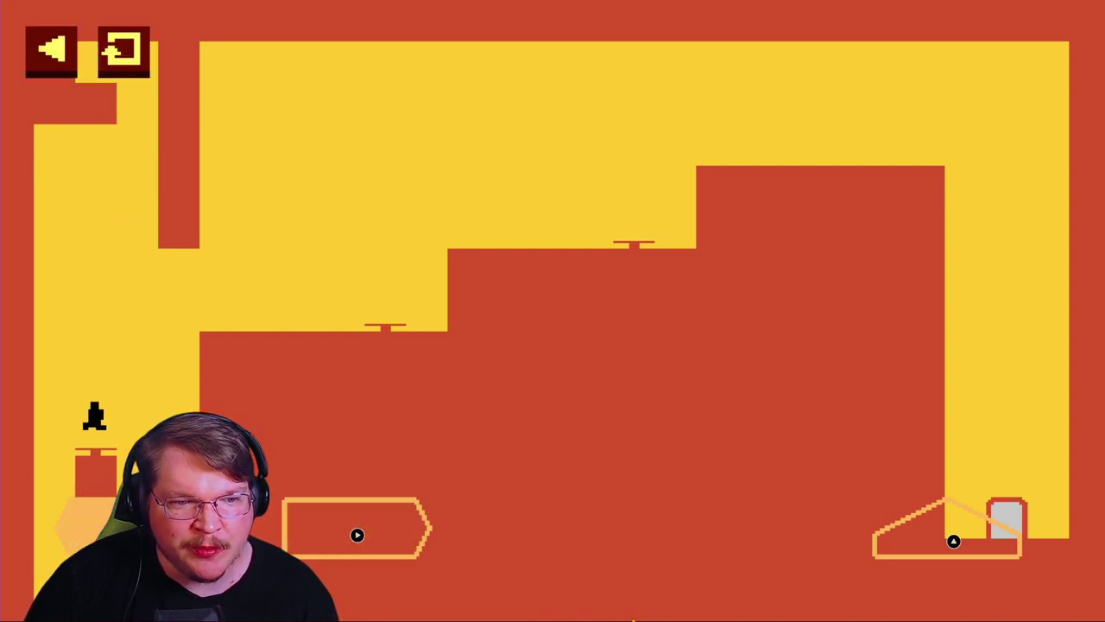
pyautogui.click(357, 528)
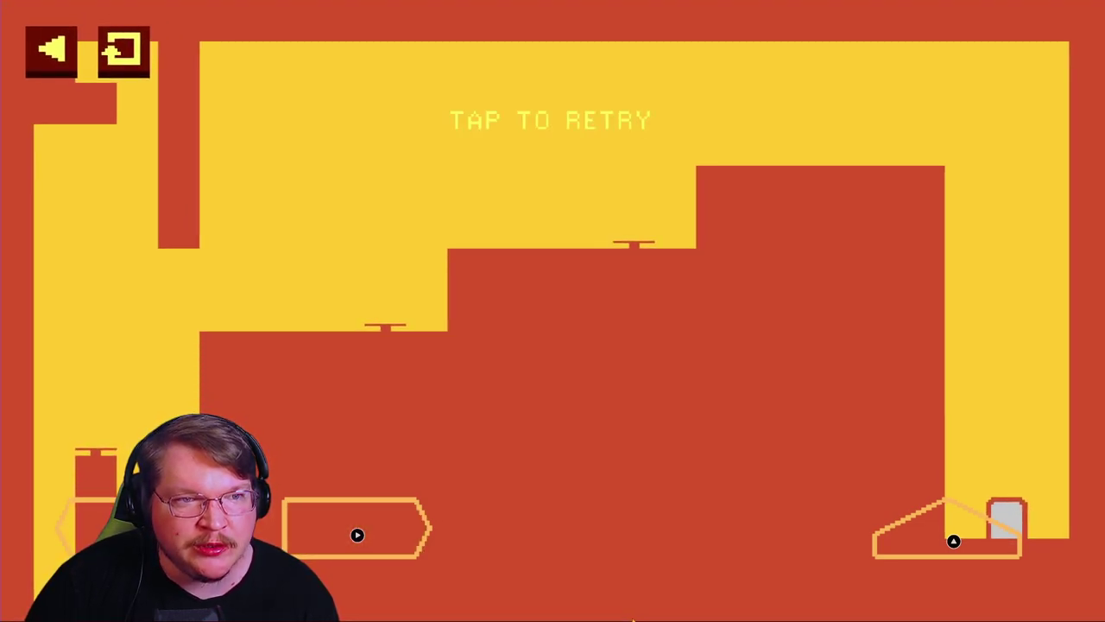
pyautogui.click(356, 535)
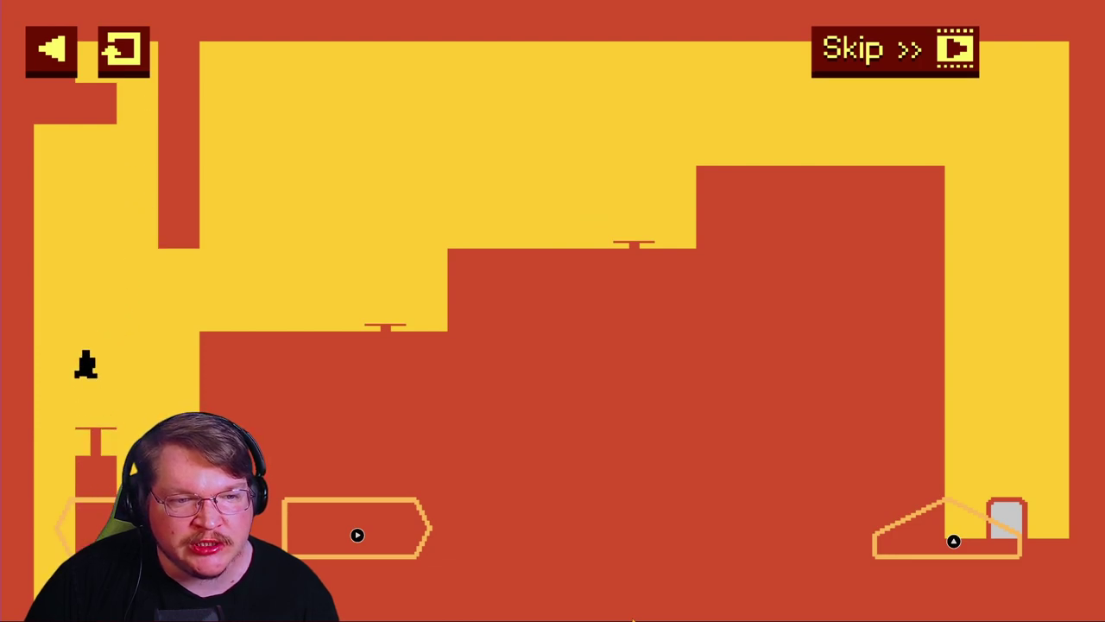
pyautogui.click(356, 534)
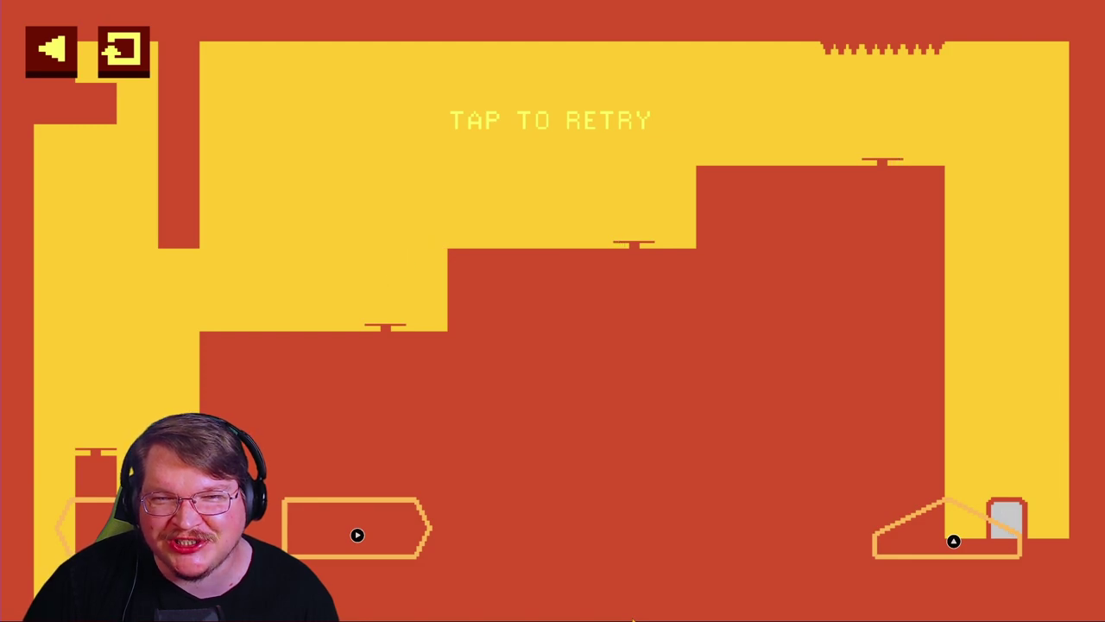
# Step: Restart, climb the stairs onto the higher step, and run along the top corridor
pyautogui.click(553, 311)
pyautogui.click(357, 535)
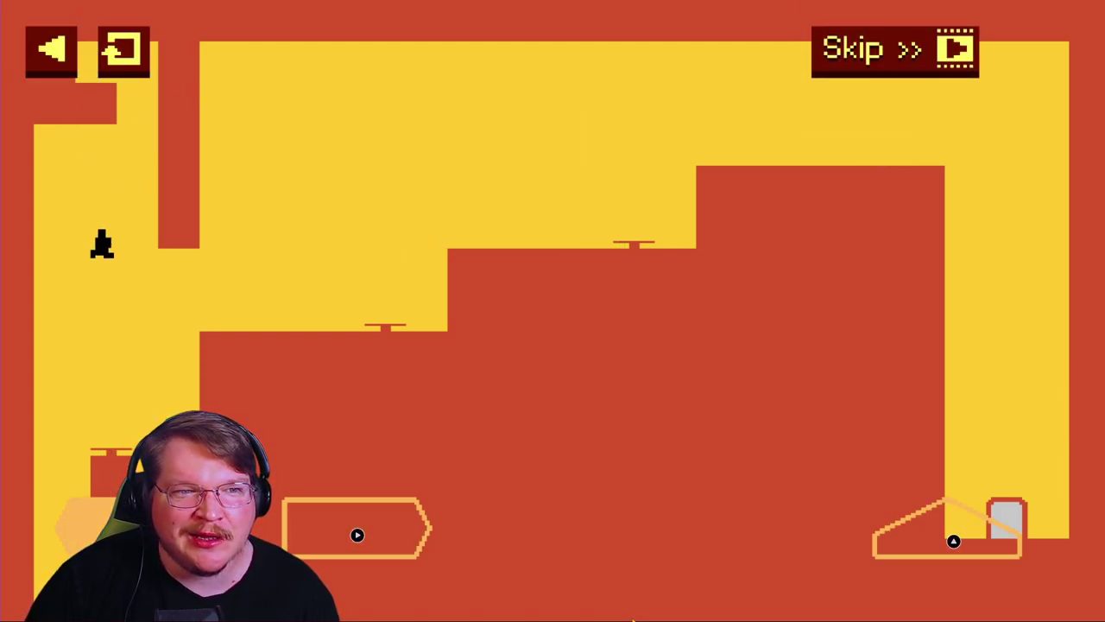
pyautogui.click(357, 535)
pyautogui.click(357, 534)
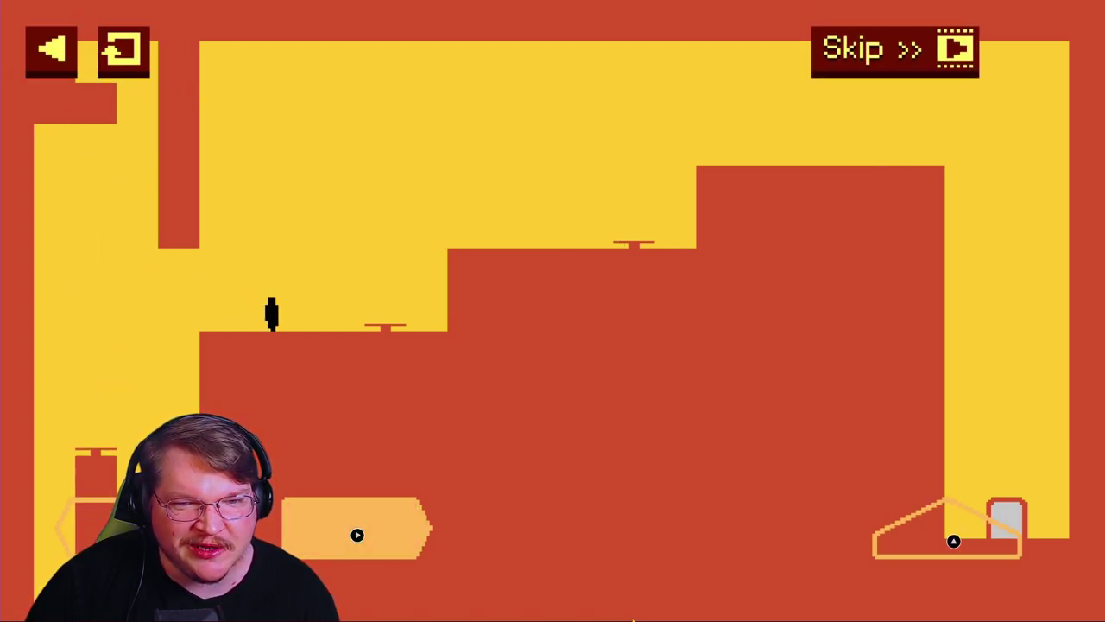
pyautogui.click(356, 534)
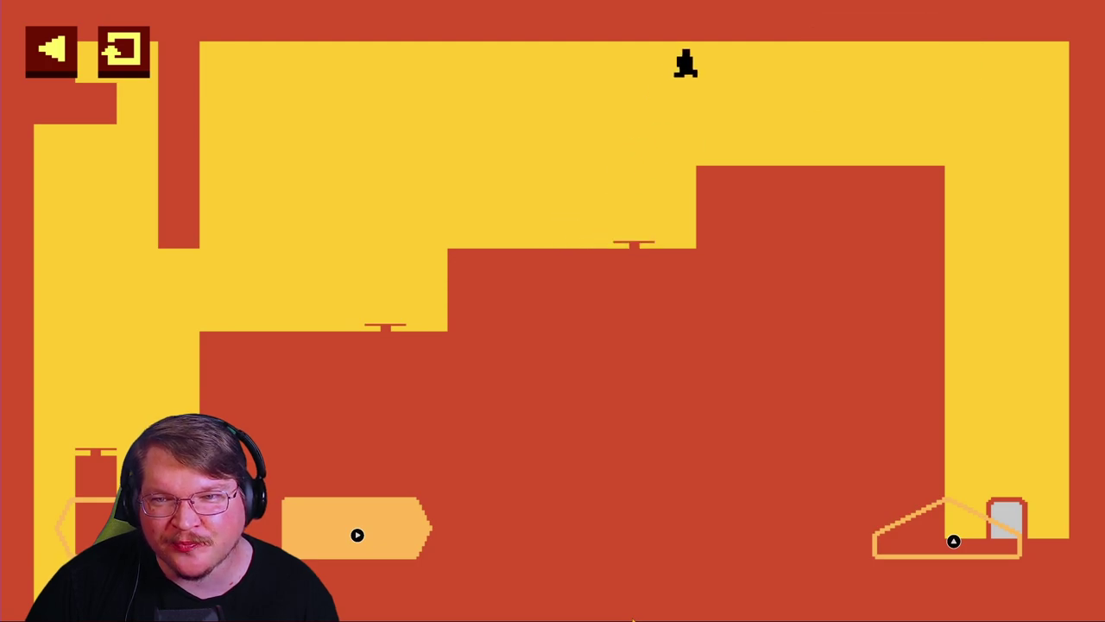
pyautogui.click(357, 534)
pyautogui.click(356, 534)
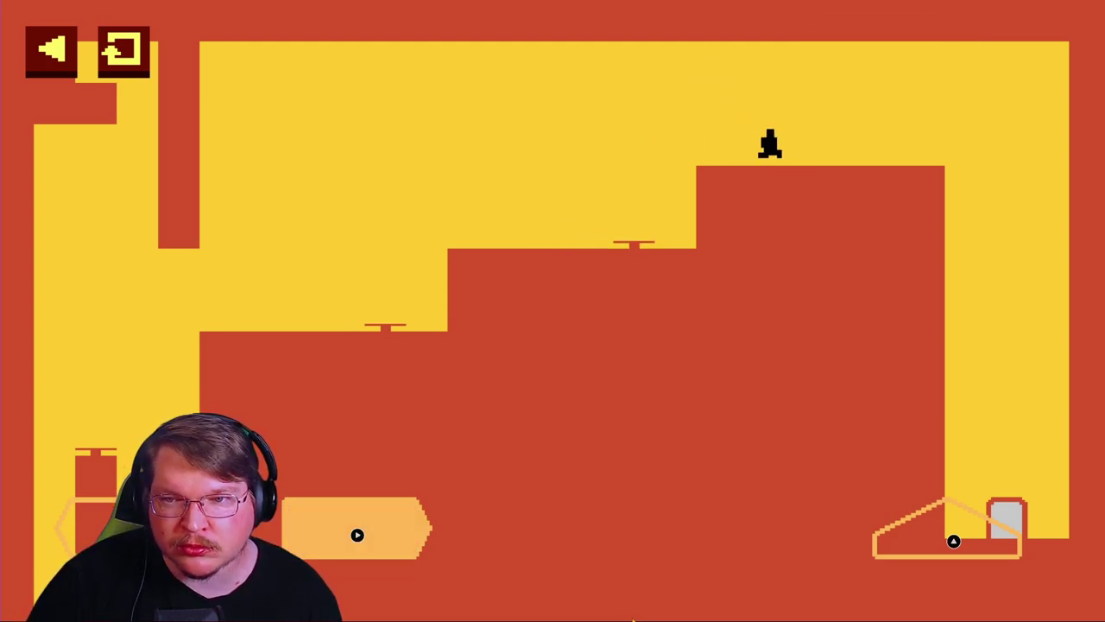
pyautogui.click(953, 540)
# Step: Restart after the ceiling-spike death and drop down the right shaft into the exit
pyautogui.click(357, 534)
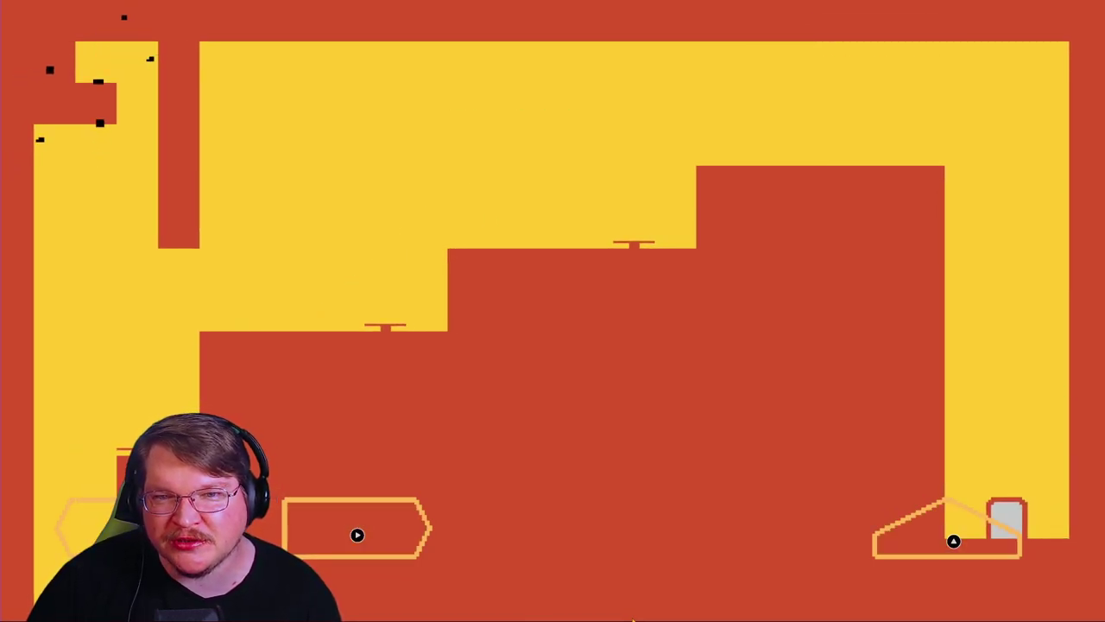
pyautogui.click(356, 534)
pyautogui.click(357, 534)
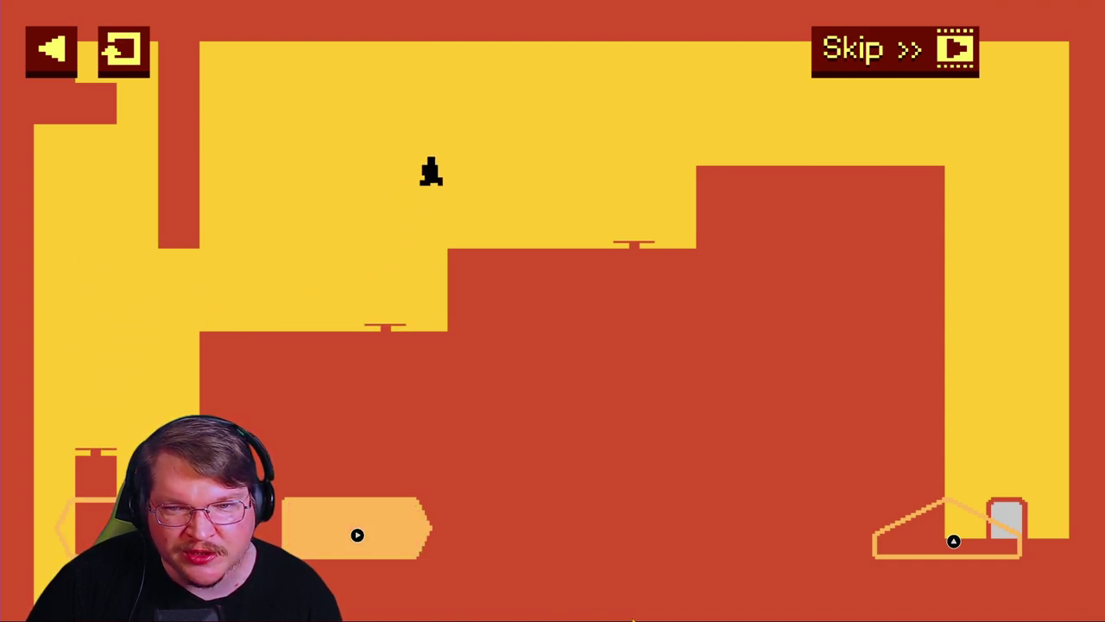
pyautogui.click(357, 534)
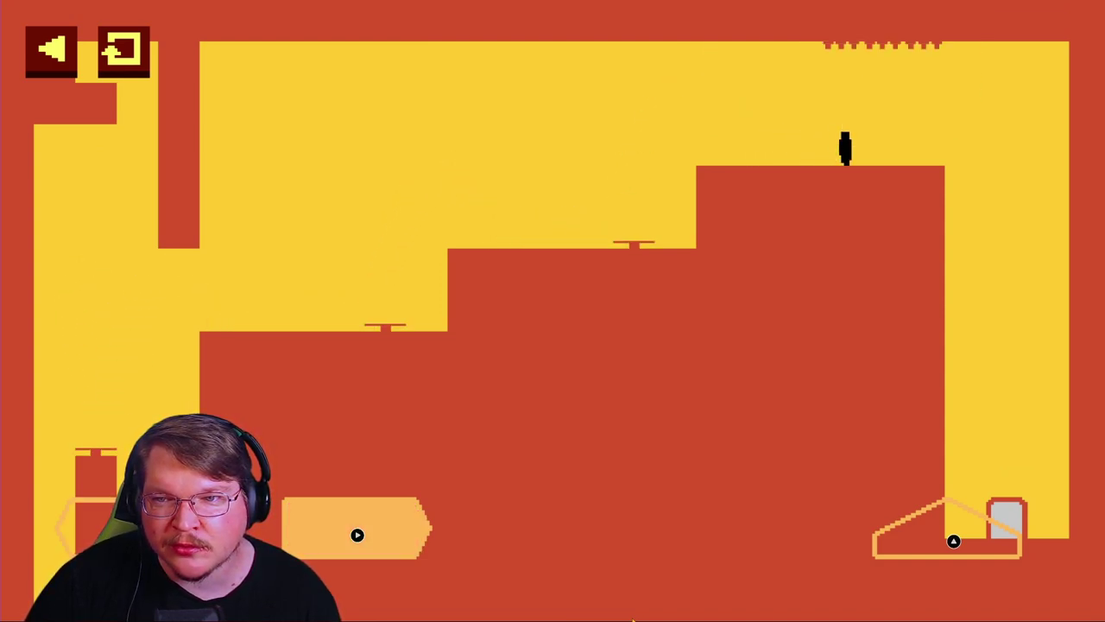
pyautogui.click(952, 540)
pyautogui.click(357, 534)
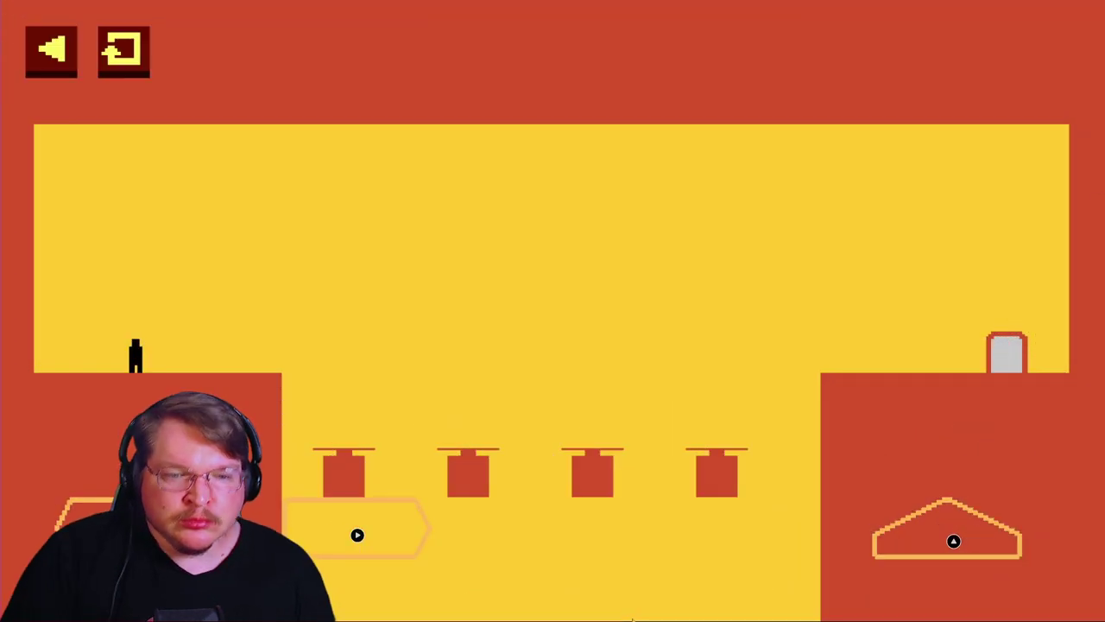
# Step: Run and jump across the floating pads, retrying once after dying
pyautogui.click(356, 534)
pyautogui.click(952, 540)
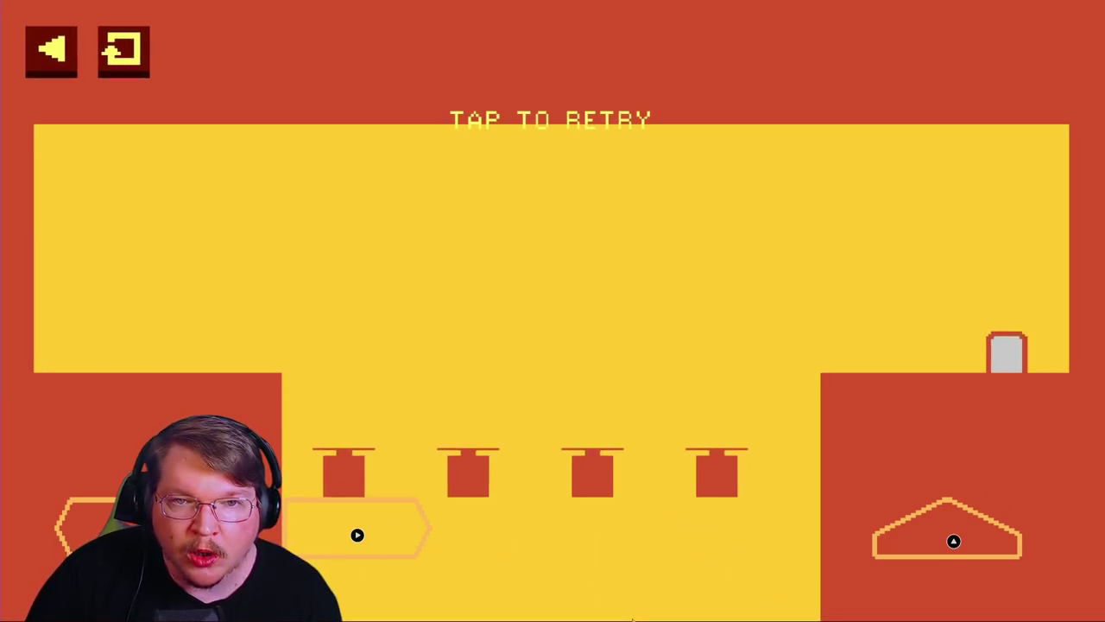
pyautogui.click(552, 259)
pyautogui.click(357, 535)
pyautogui.click(952, 540)
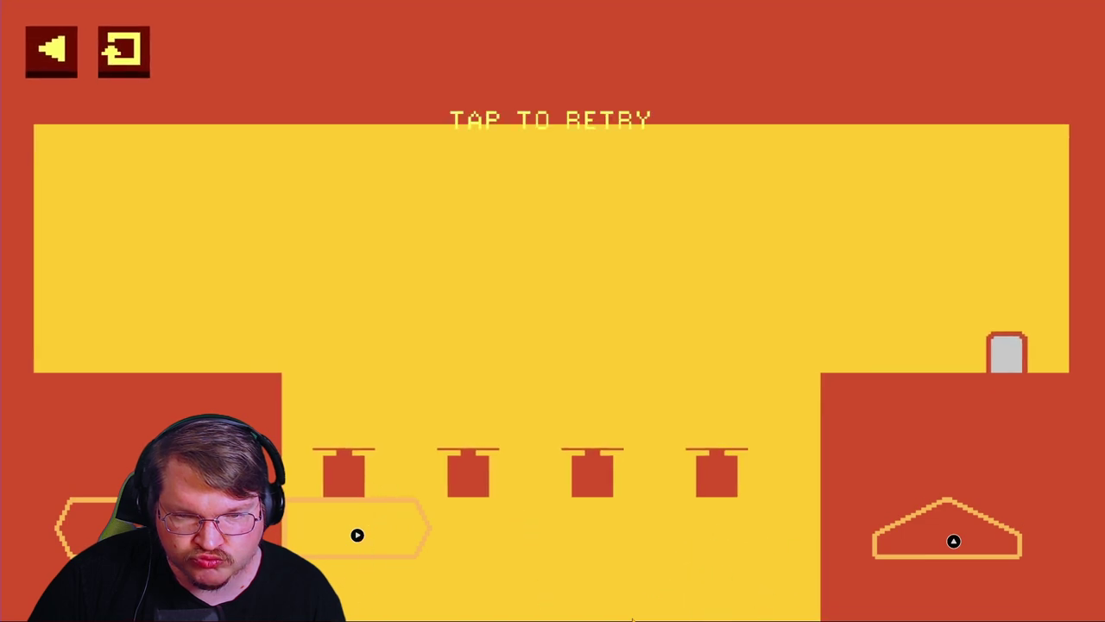
# Step: Retry twice more, bouncing right over the pads toward the door
pyautogui.click(552, 259)
pyautogui.click(357, 534)
pyautogui.click(952, 539)
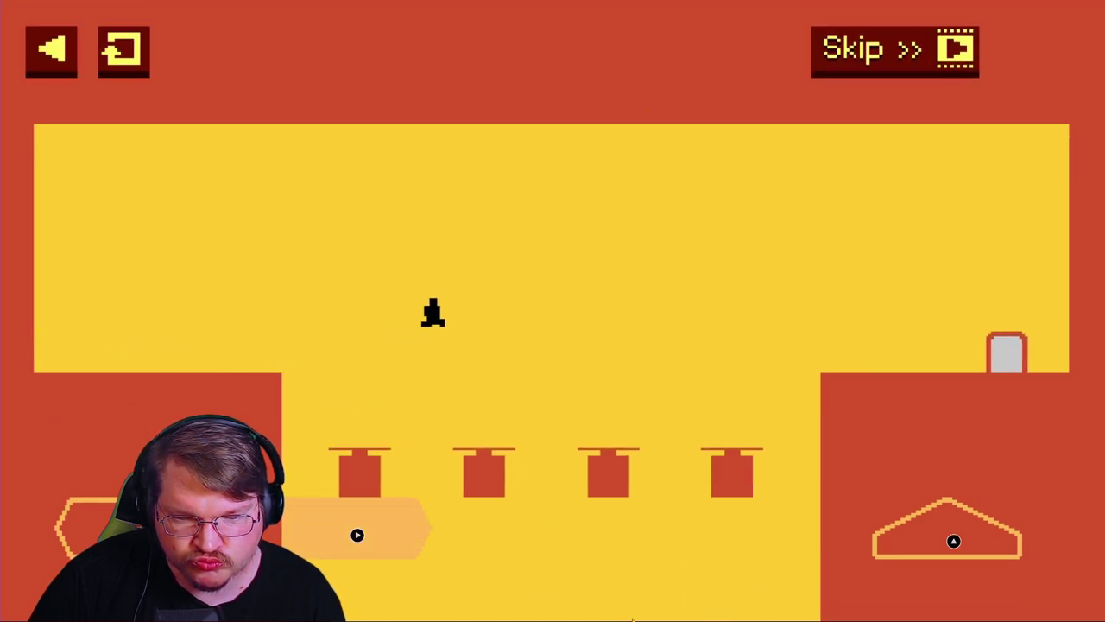
pyautogui.click(357, 534)
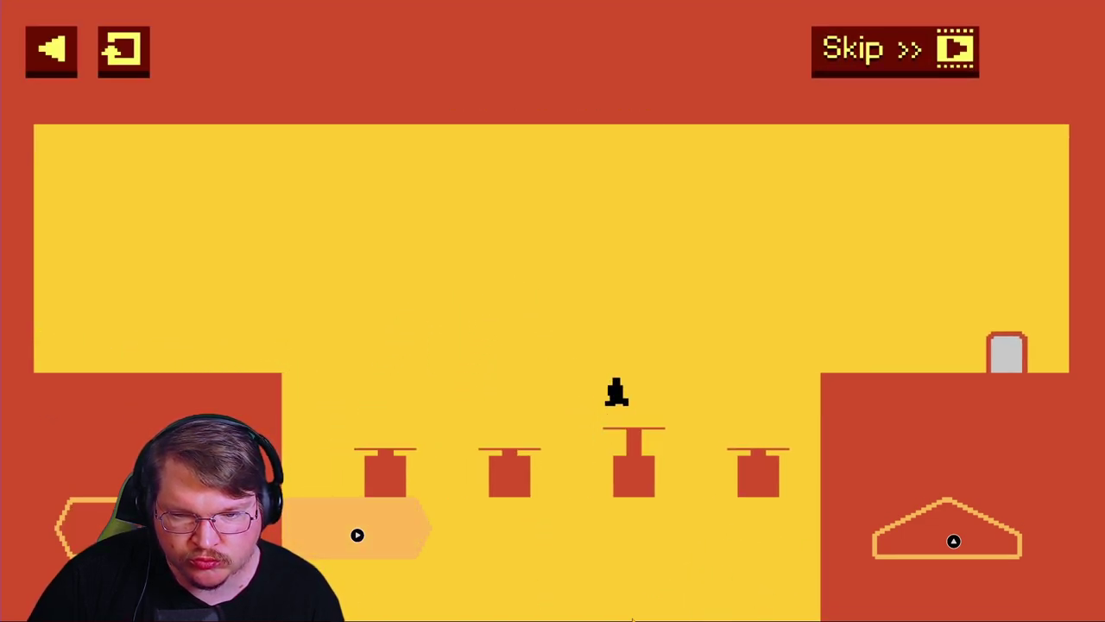
pyautogui.click(356, 534)
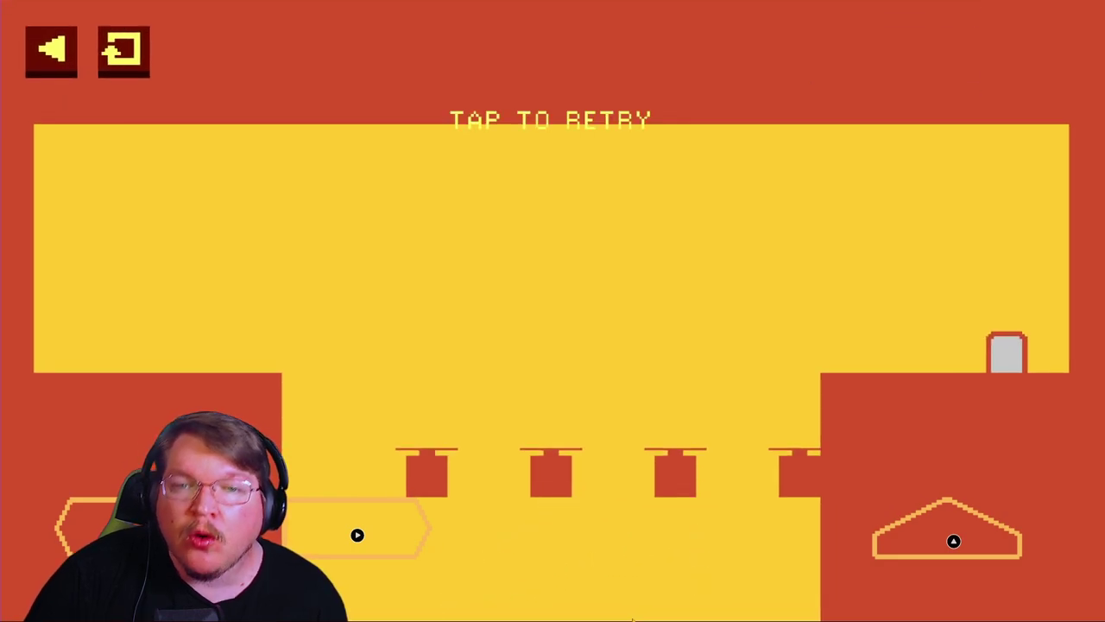
pyautogui.click(952, 540)
pyautogui.click(356, 534)
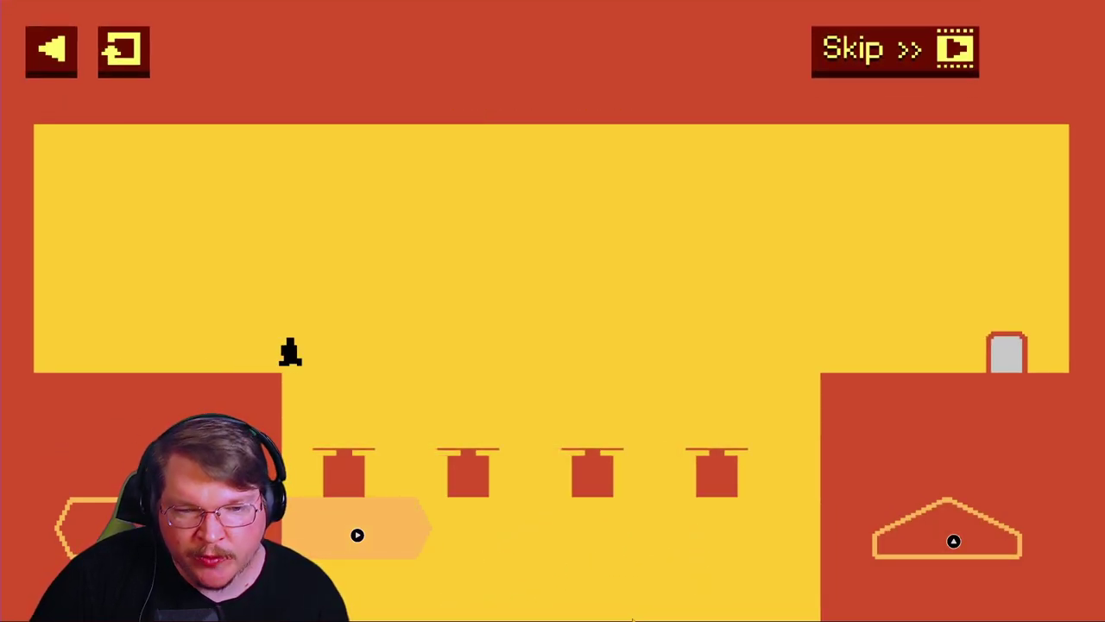
pyautogui.click(357, 534)
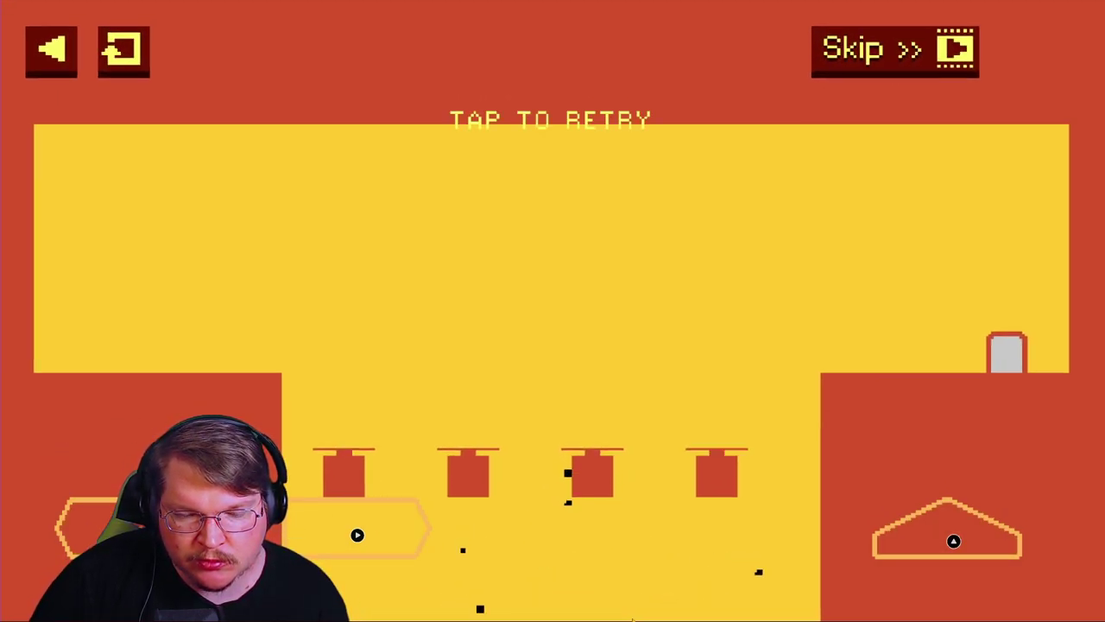
# Step: Restart, drop onto the first pad, and hop across the shifting pads into the exit door
pyautogui.click(553, 259)
pyautogui.click(357, 534)
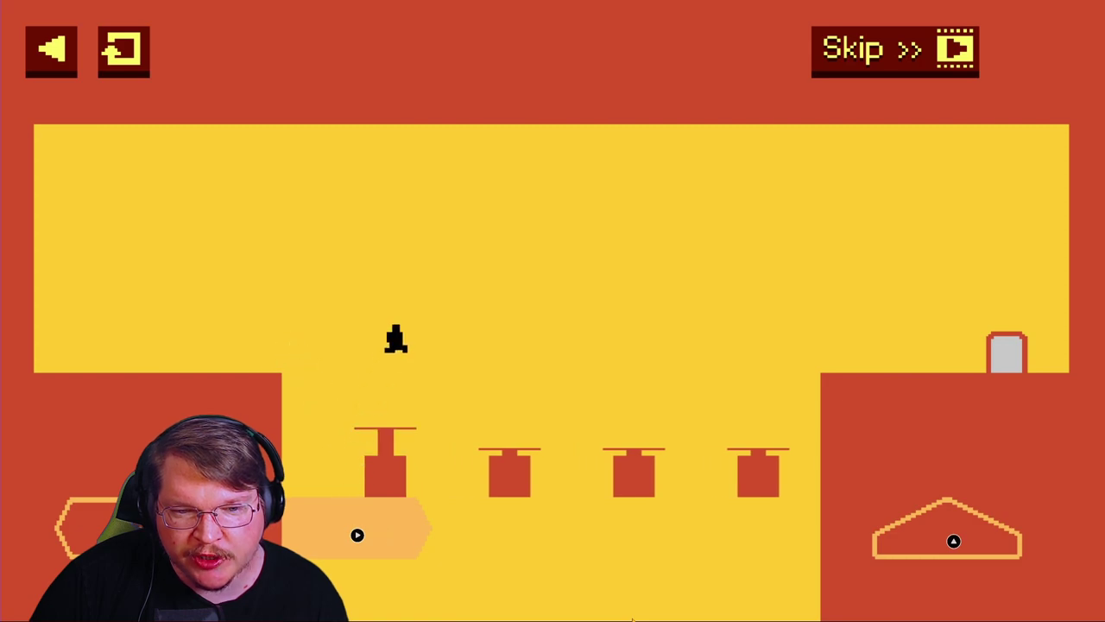
pyautogui.click(357, 534)
pyautogui.click(356, 535)
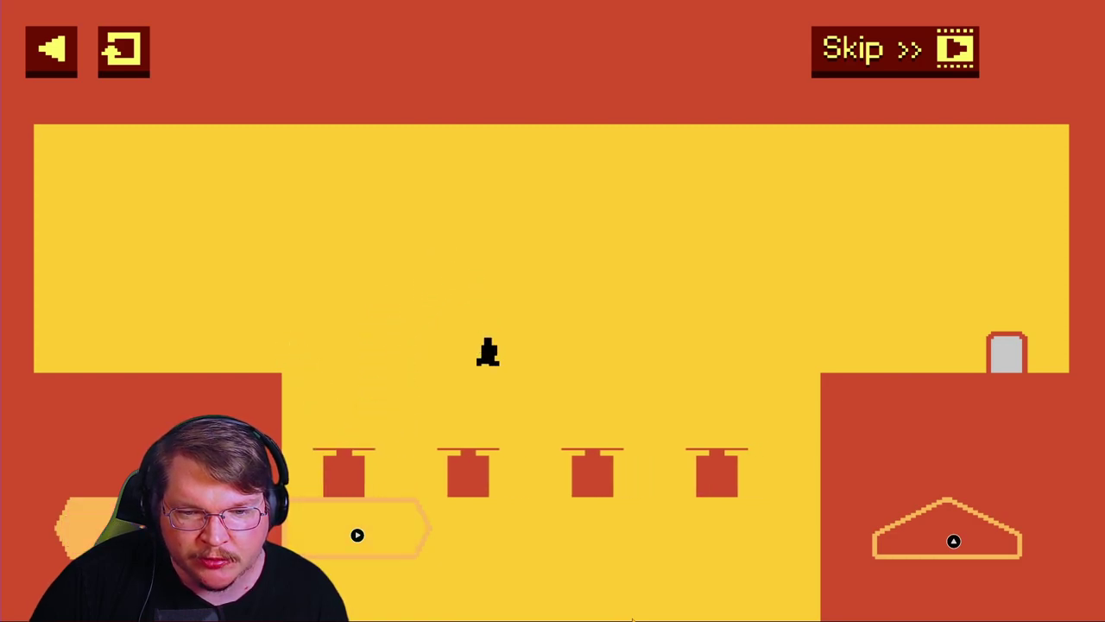
pyautogui.click(356, 534)
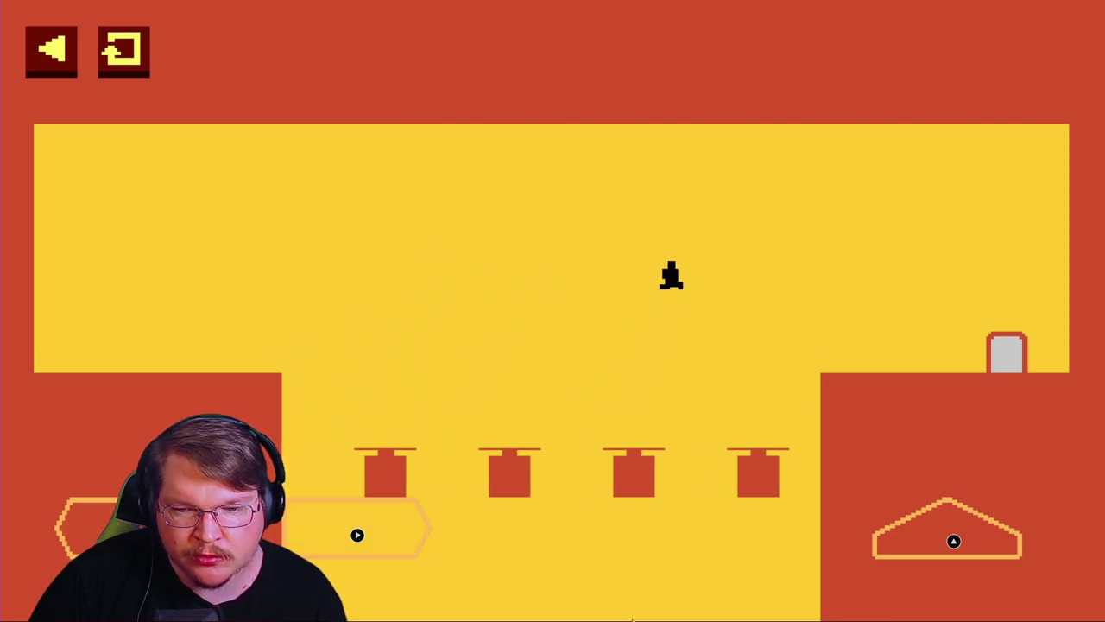
pyautogui.click(356, 535)
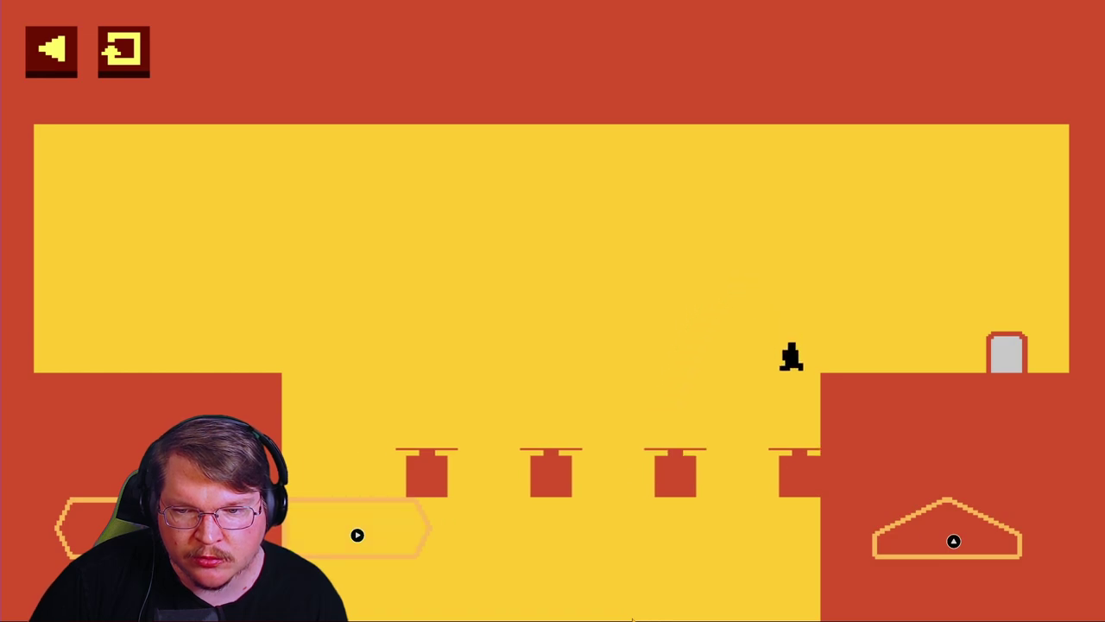
pyautogui.click(357, 534)
pyautogui.click(356, 534)
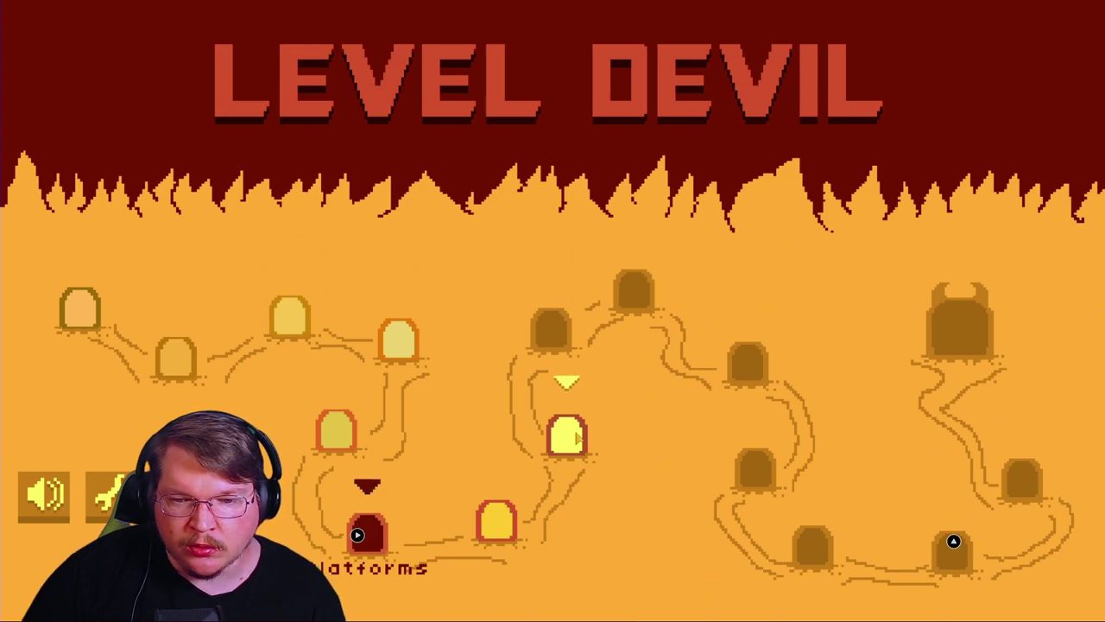
# Step: Start the next level from the map and get past the spike box
pyautogui.click(576, 436)
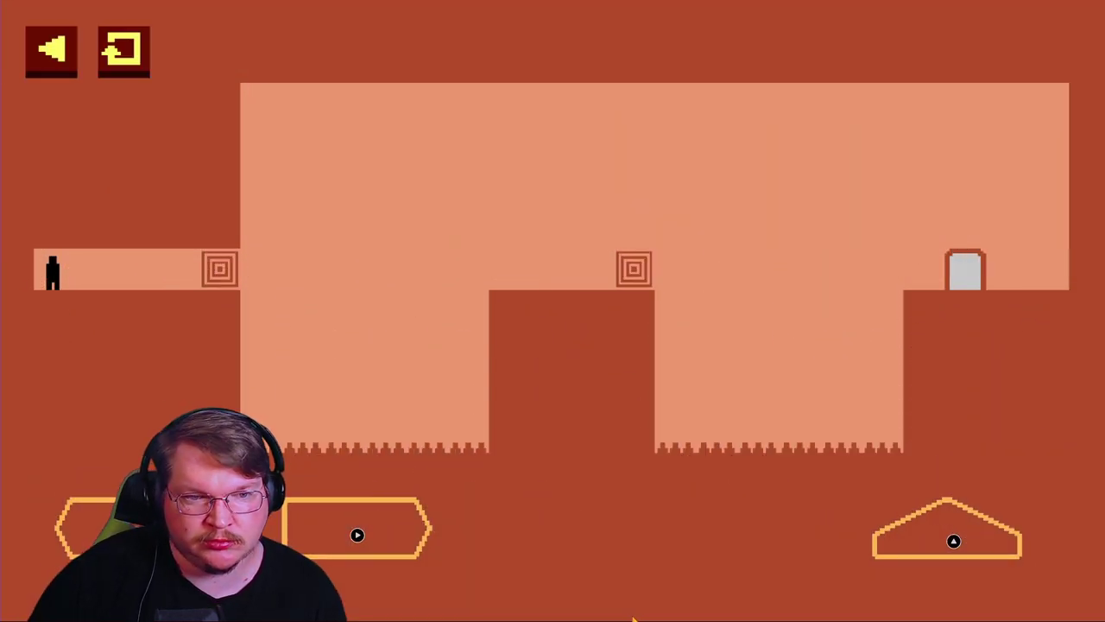
pyautogui.click(356, 534)
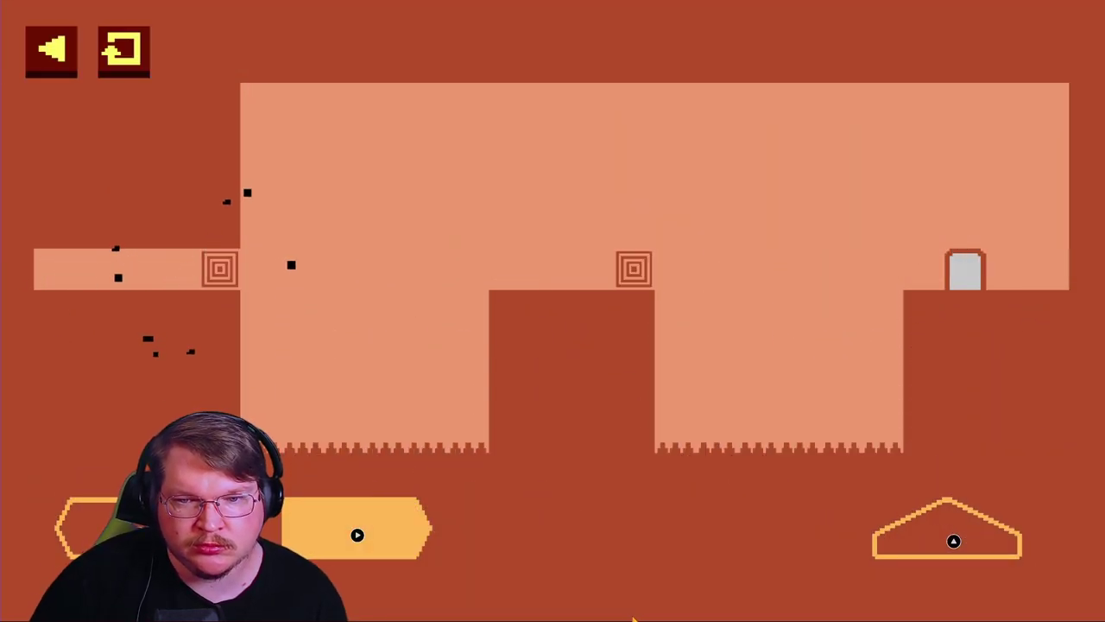
pyautogui.click(356, 534)
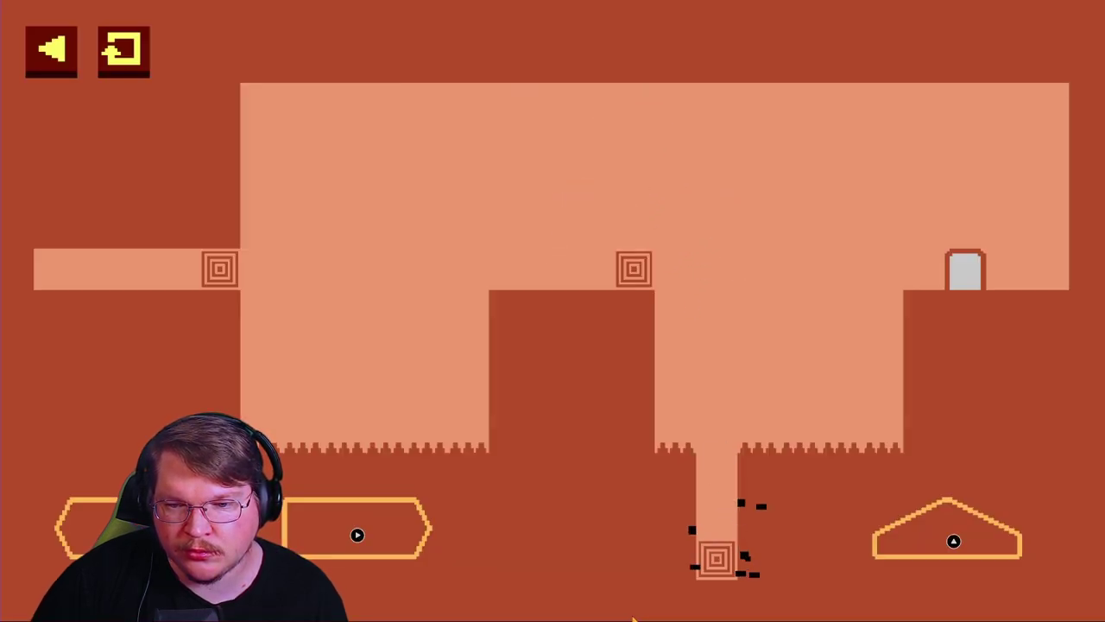
pyautogui.click(357, 534)
pyautogui.click(86, 526)
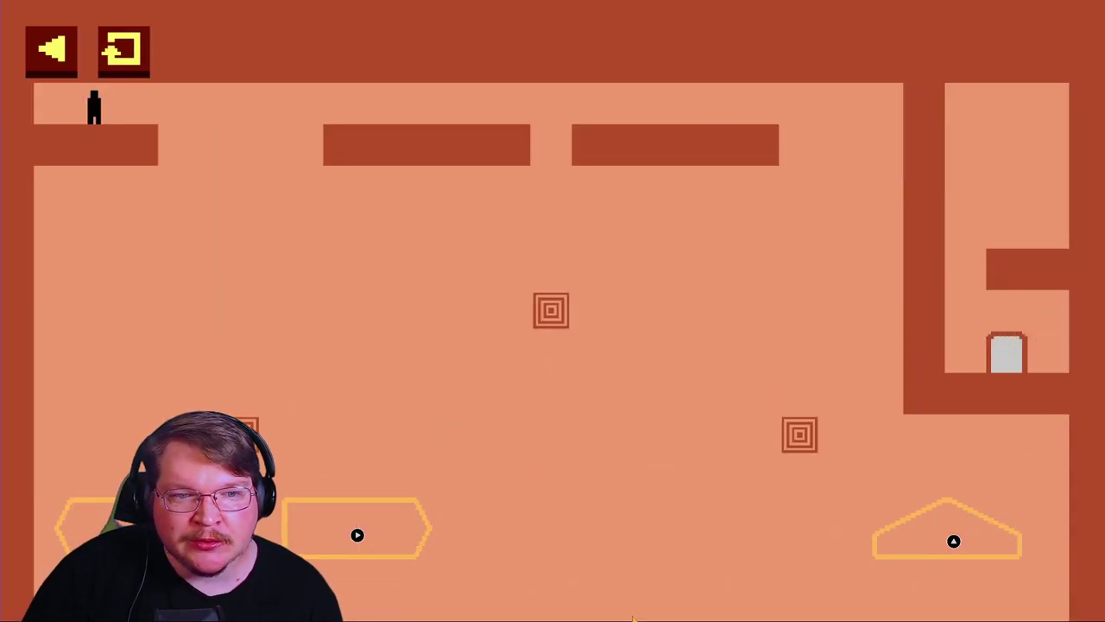
pyautogui.click(356, 534)
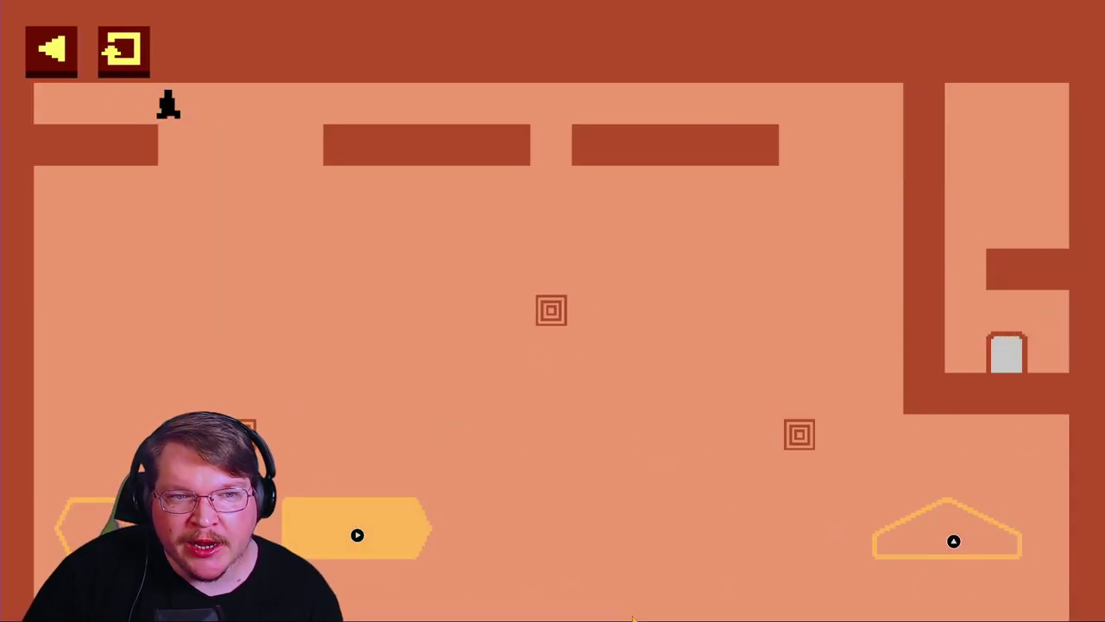
pyautogui.click(356, 535)
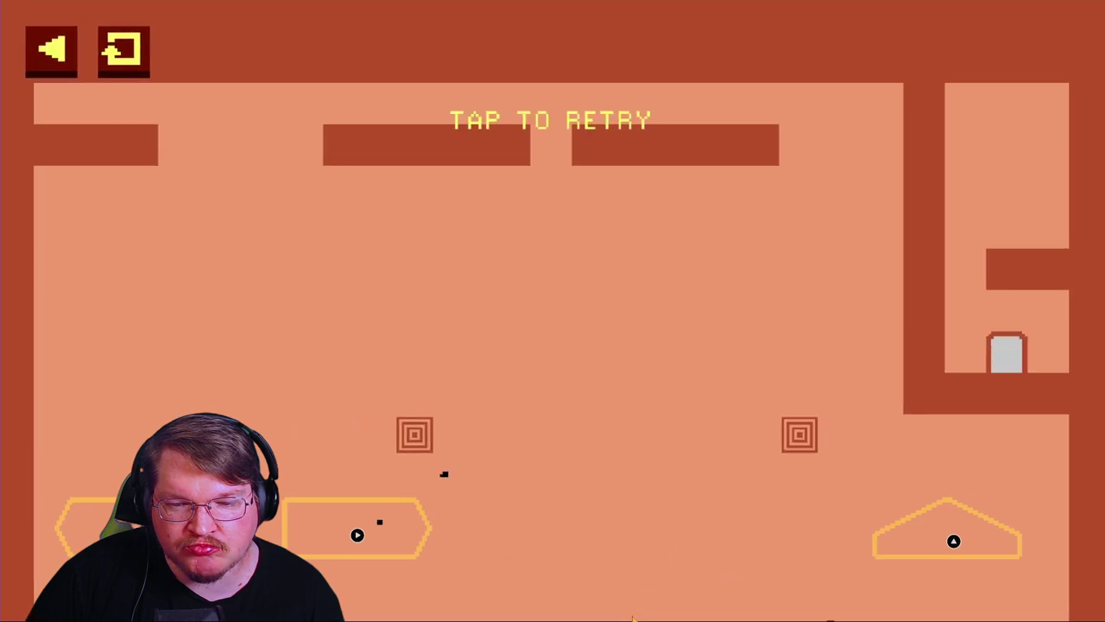
# Step: Retry the ledge level several times, walking right along the top platform
pyautogui.click(553, 259)
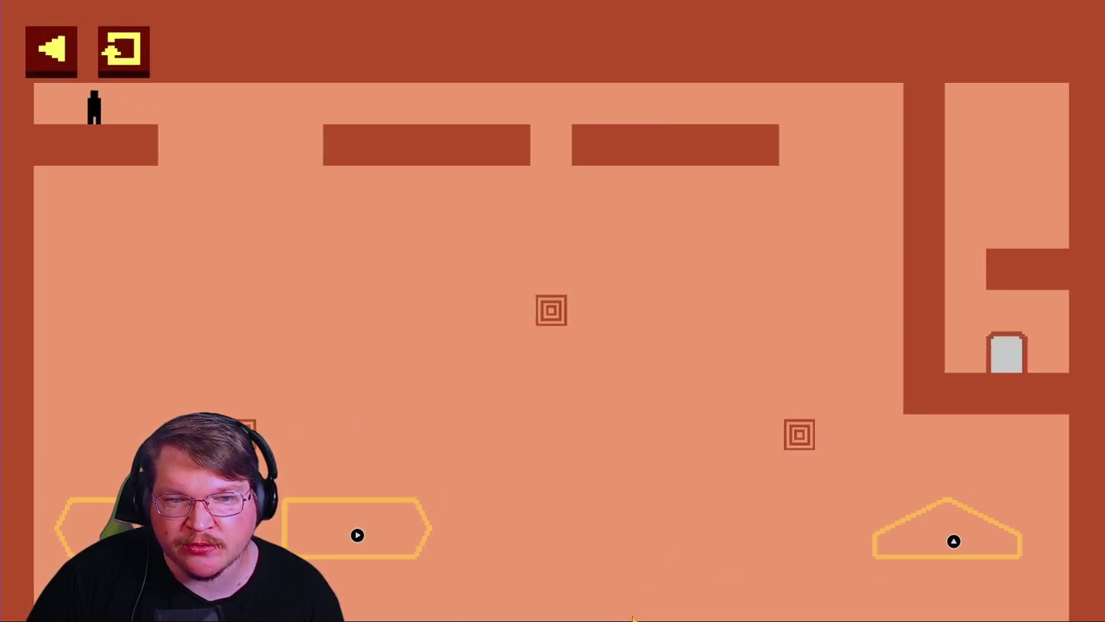
pyautogui.click(356, 535)
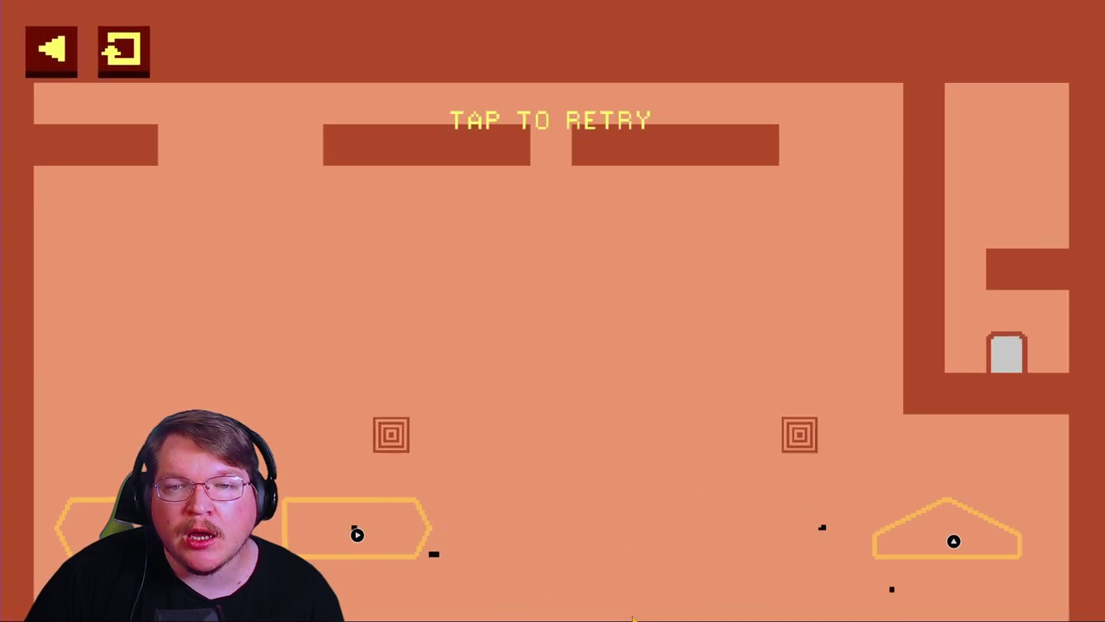
pyautogui.click(552, 259)
pyautogui.click(356, 534)
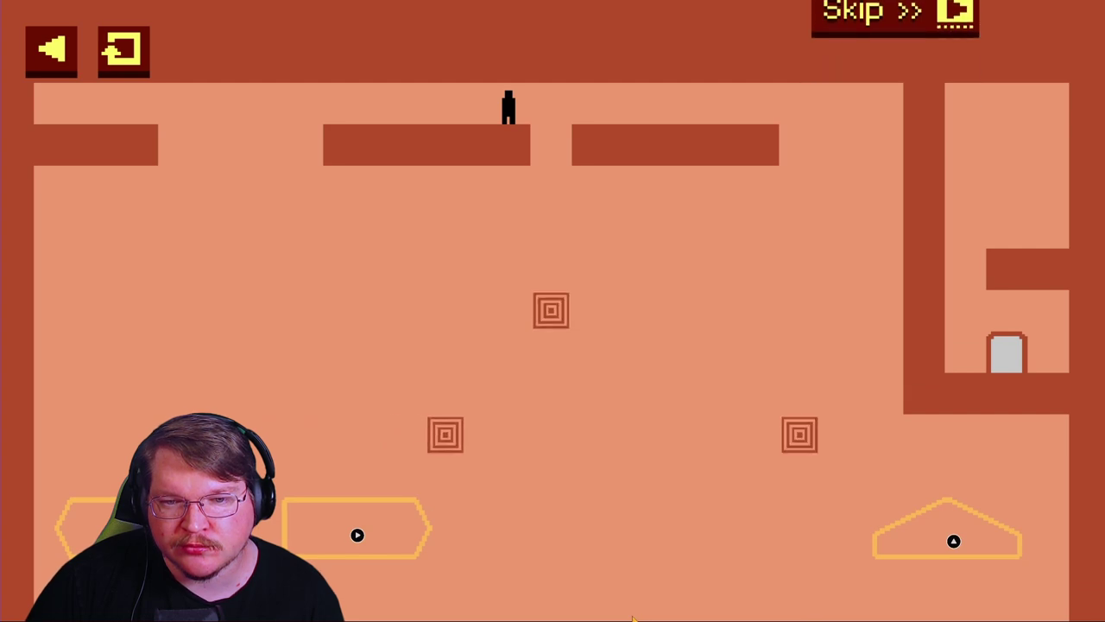
pyautogui.click(357, 535)
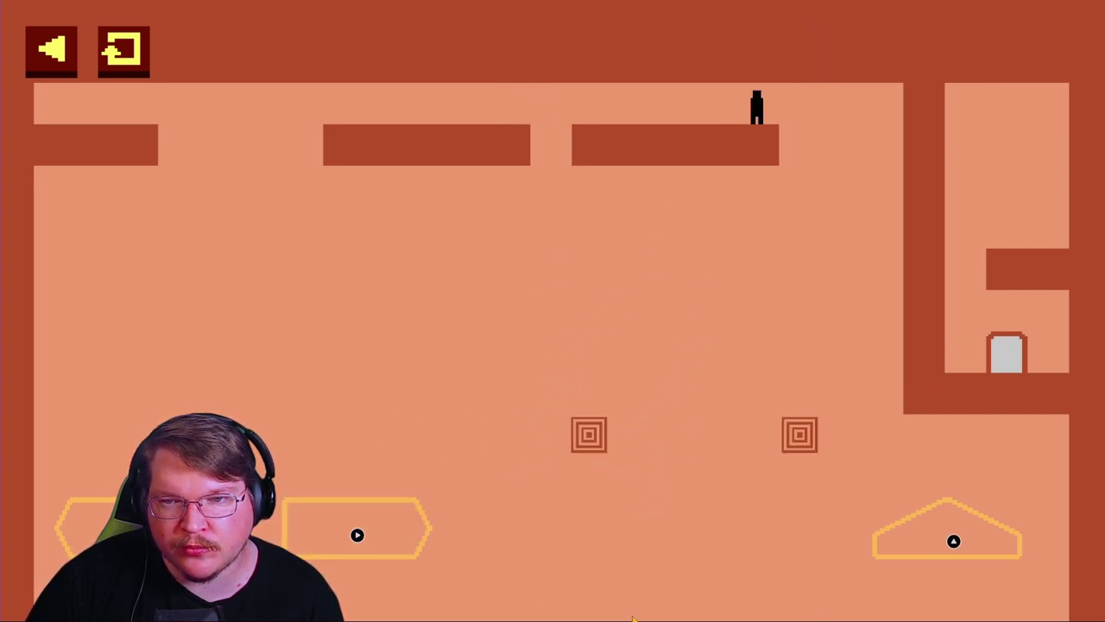
pyautogui.click(357, 535)
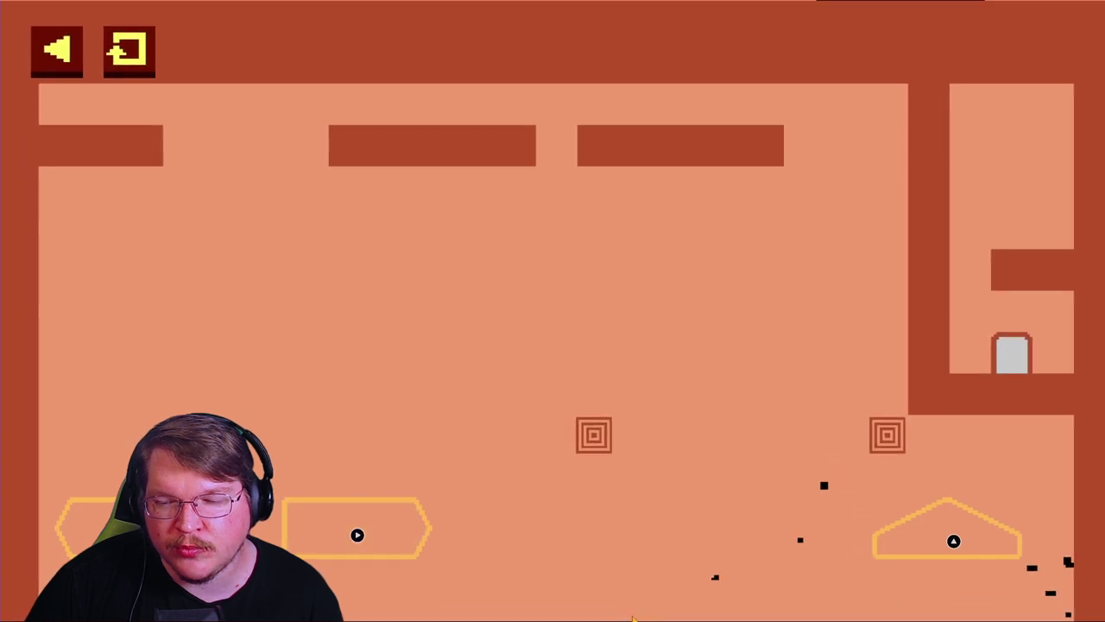
pyautogui.click(632, 617)
pyautogui.click(357, 535)
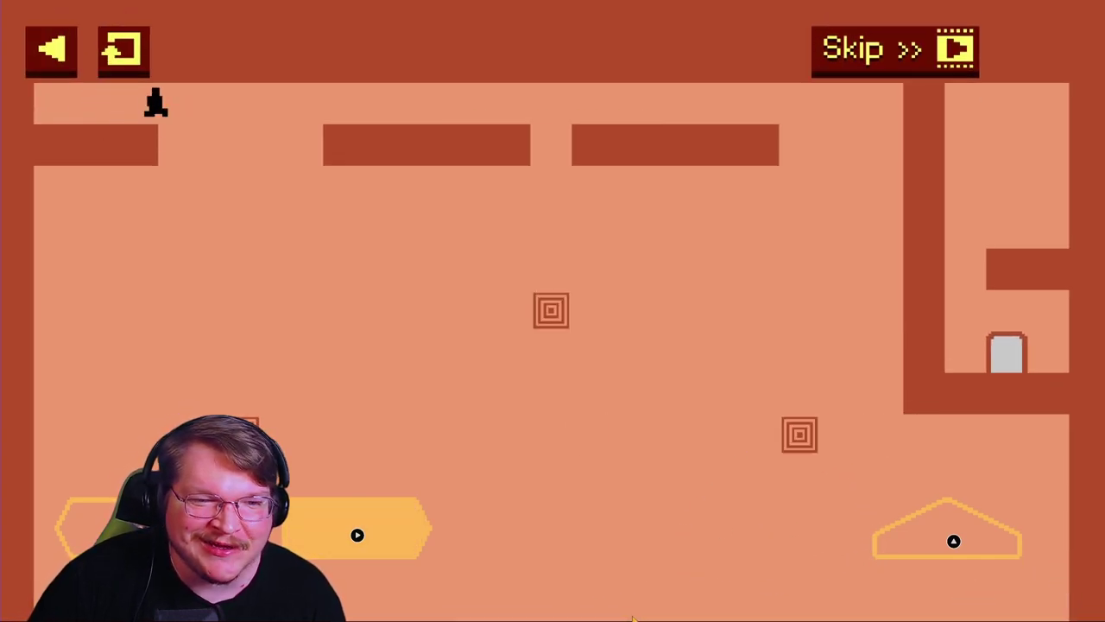
# Step: After more retries, run across the top platforms and reach the exit door
pyautogui.press('Right')
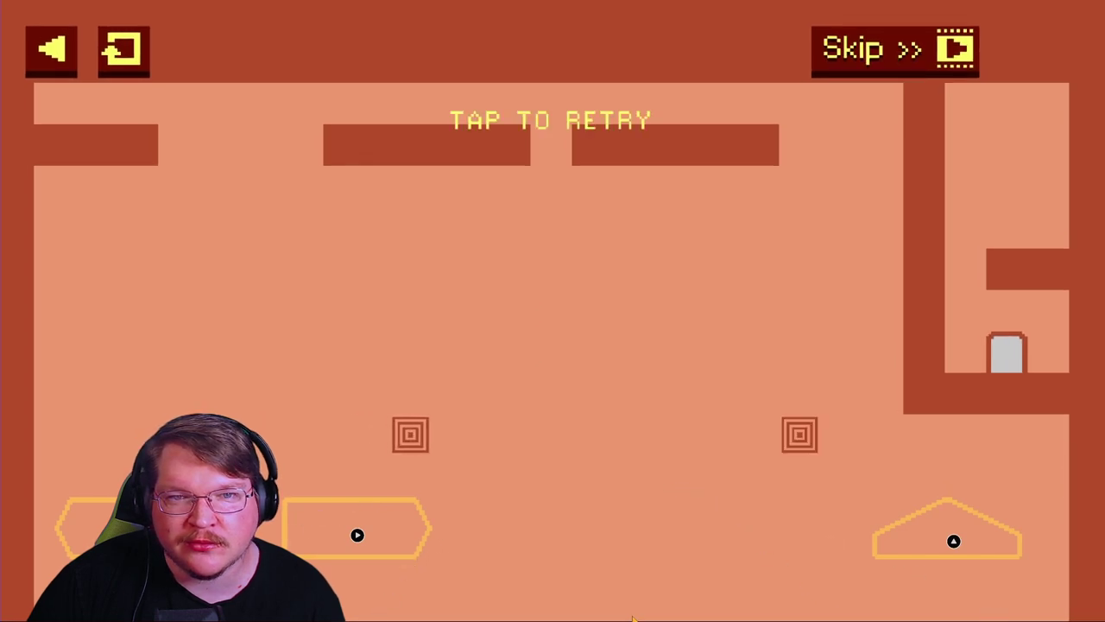
pyautogui.click(633, 617)
pyautogui.press('Right')
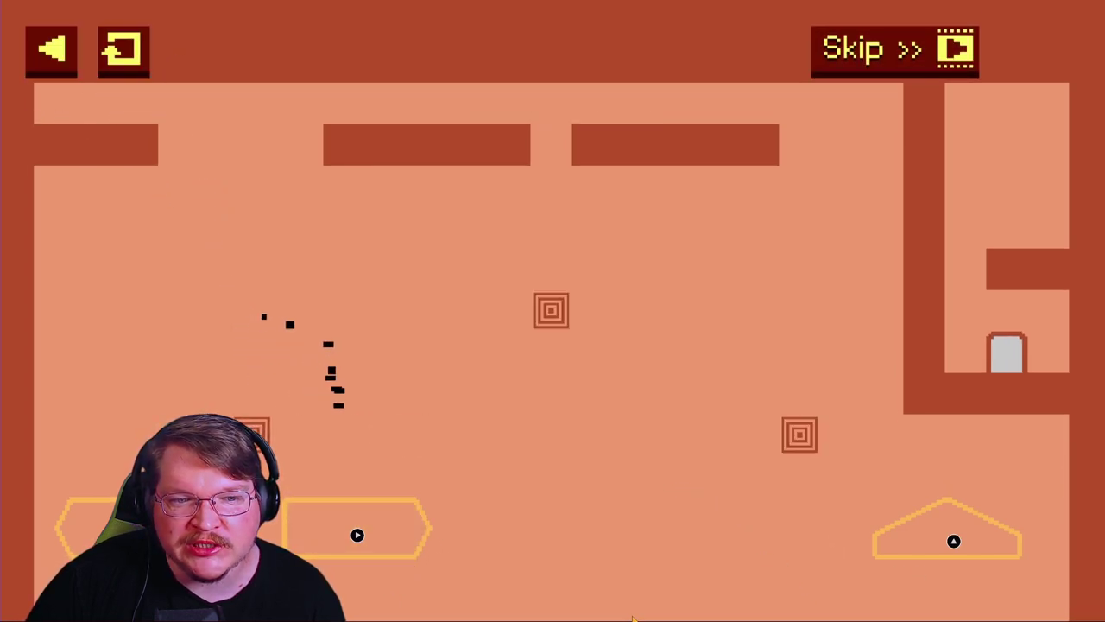
pyautogui.click(633, 616)
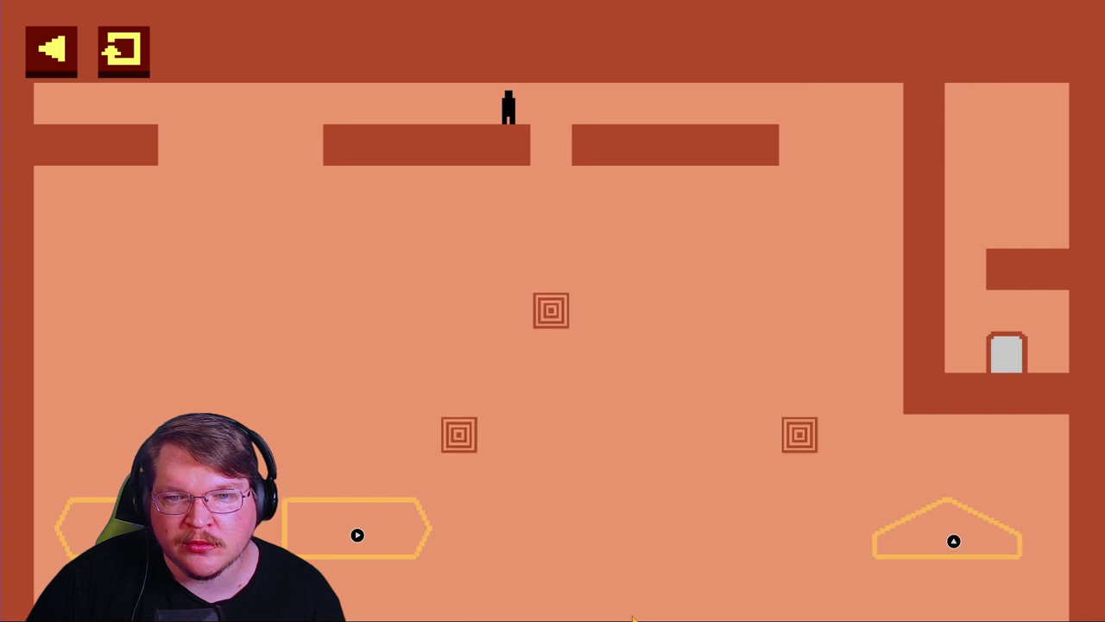
pyautogui.press('Right')
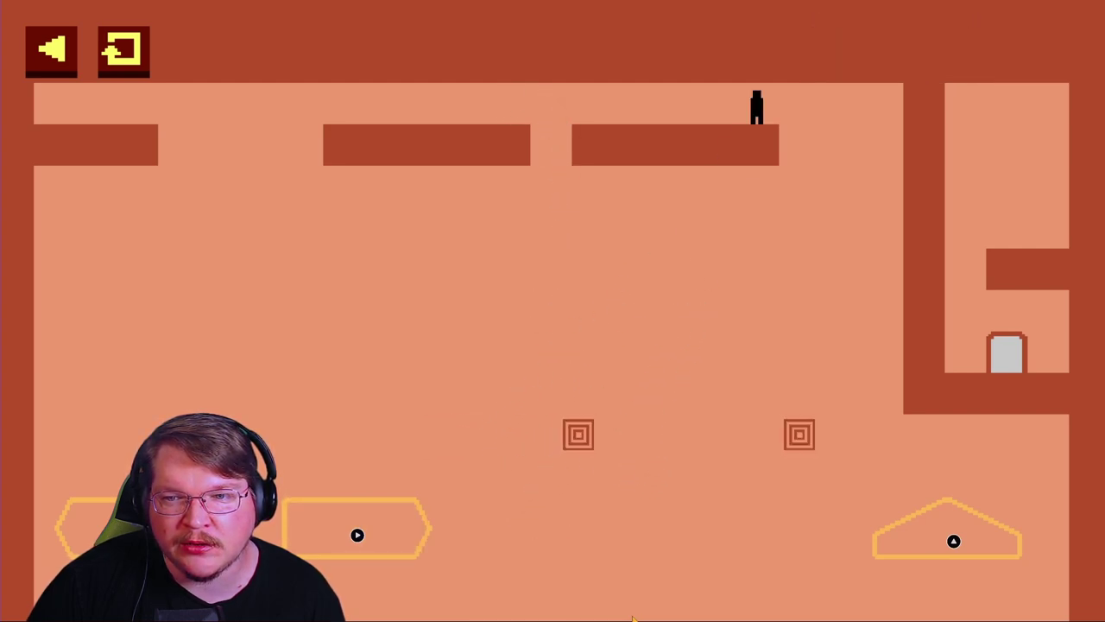
pyautogui.press('Right')
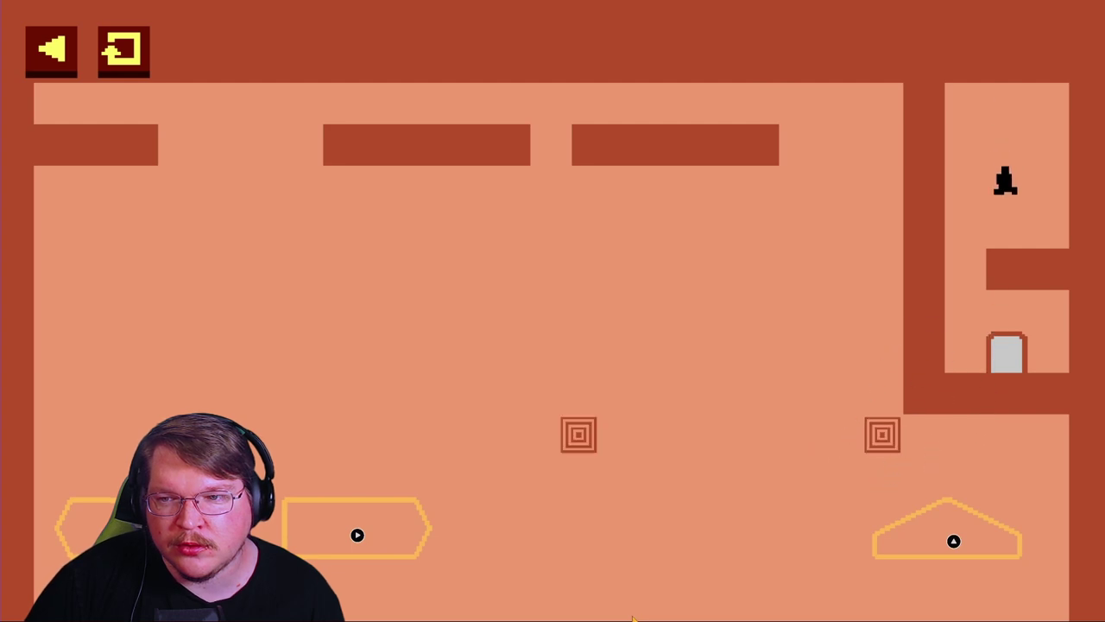
pyautogui.press('Right')
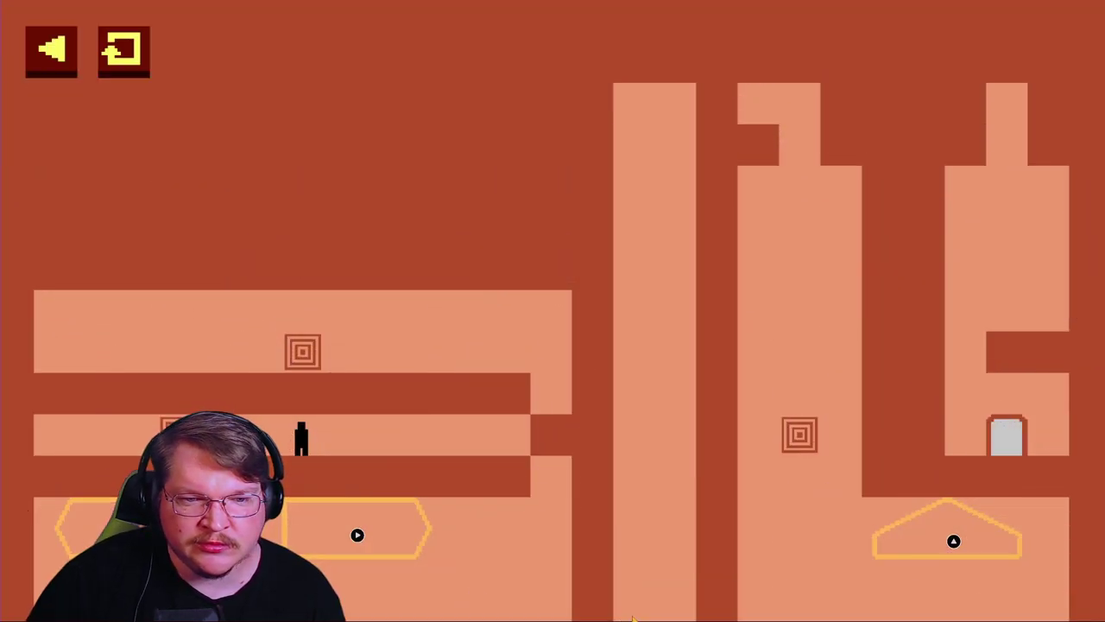
# Step: Retry the pillar level and jump onto the upper ledge to push the box left
pyautogui.press('Left')
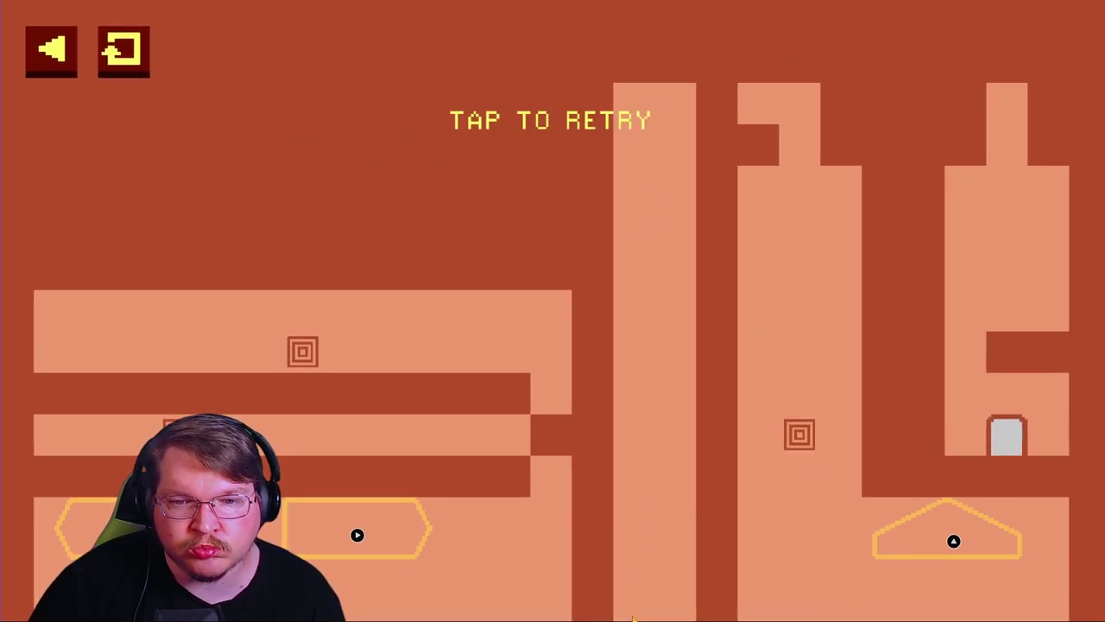
pyautogui.press('space')
pyautogui.press('Right')
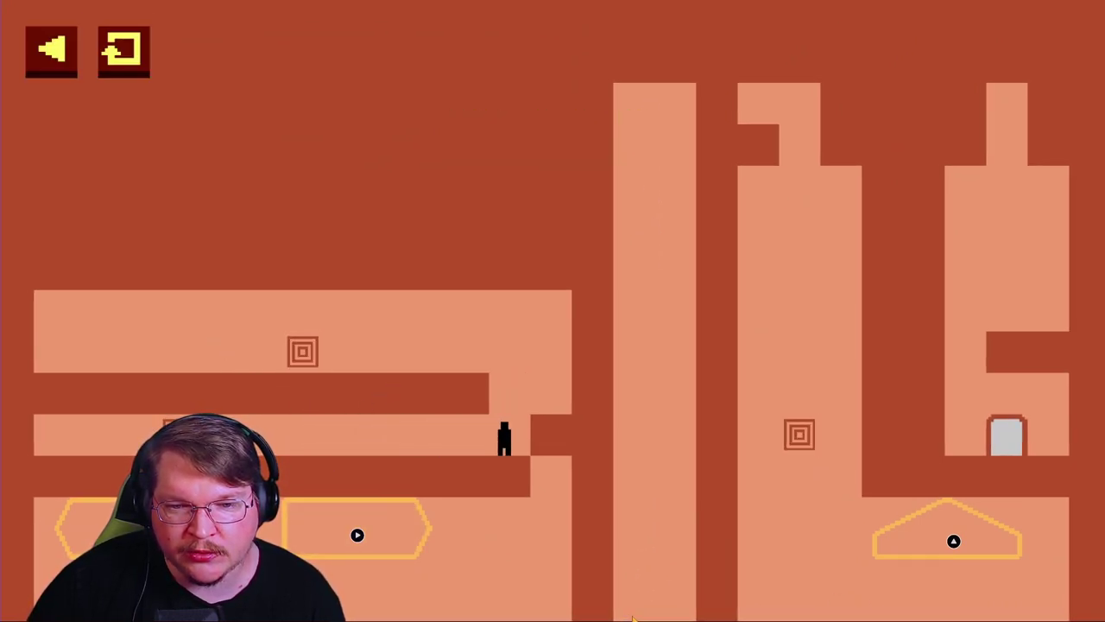
pyautogui.press('Left')
pyautogui.press('Right')
pyautogui.press('Up')
pyautogui.press('Left')
pyautogui.press('Up')
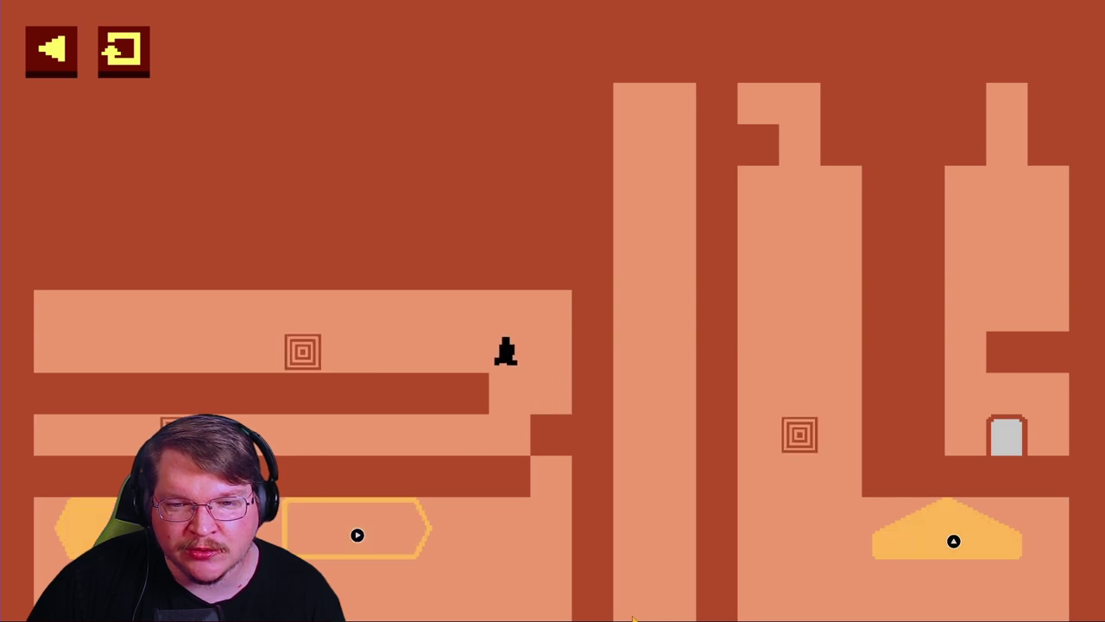
pyautogui.press('Left')
pyautogui.press('Left')
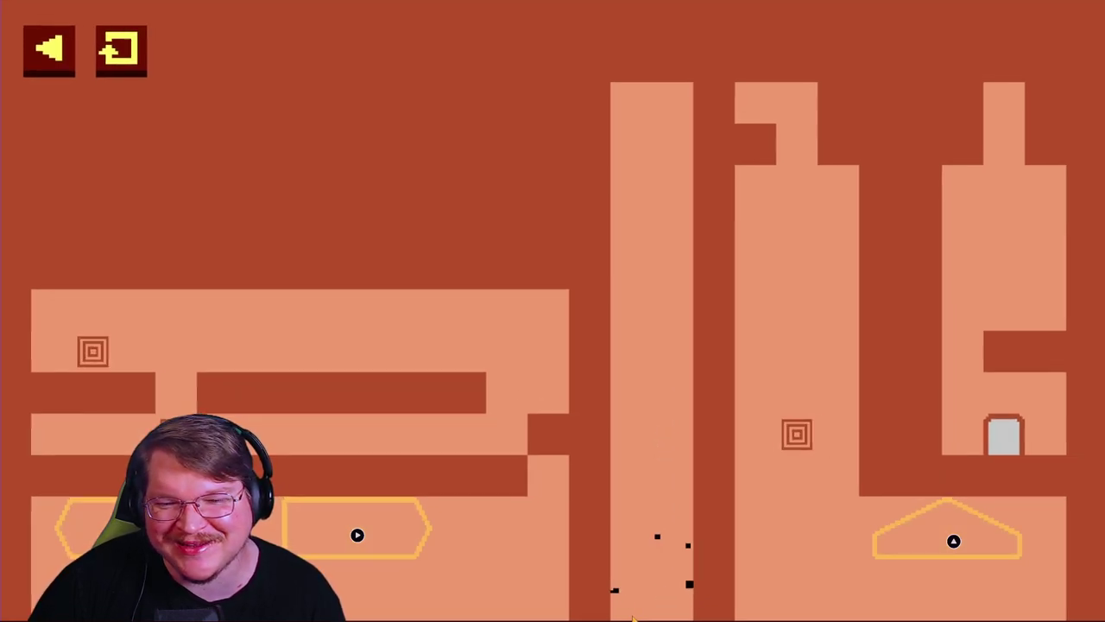
# Step: Retry after dying, head left to the box, then respawn and walk into the shaft
pyautogui.press('space')
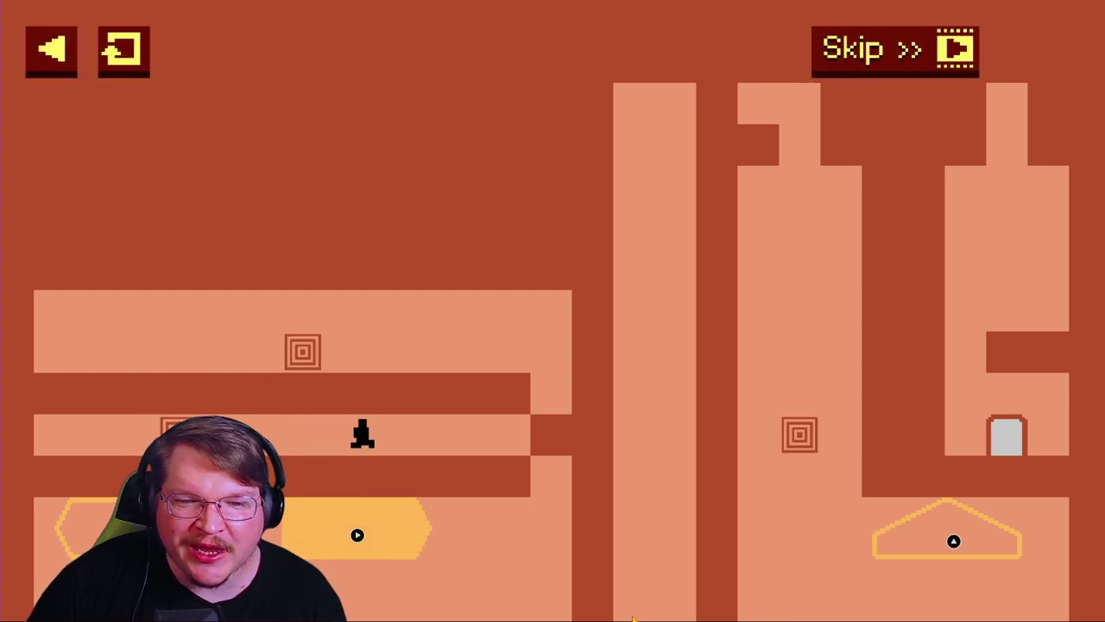
pyautogui.press('Right')
pyautogui.press('Up')
pyautogui.press('Left')
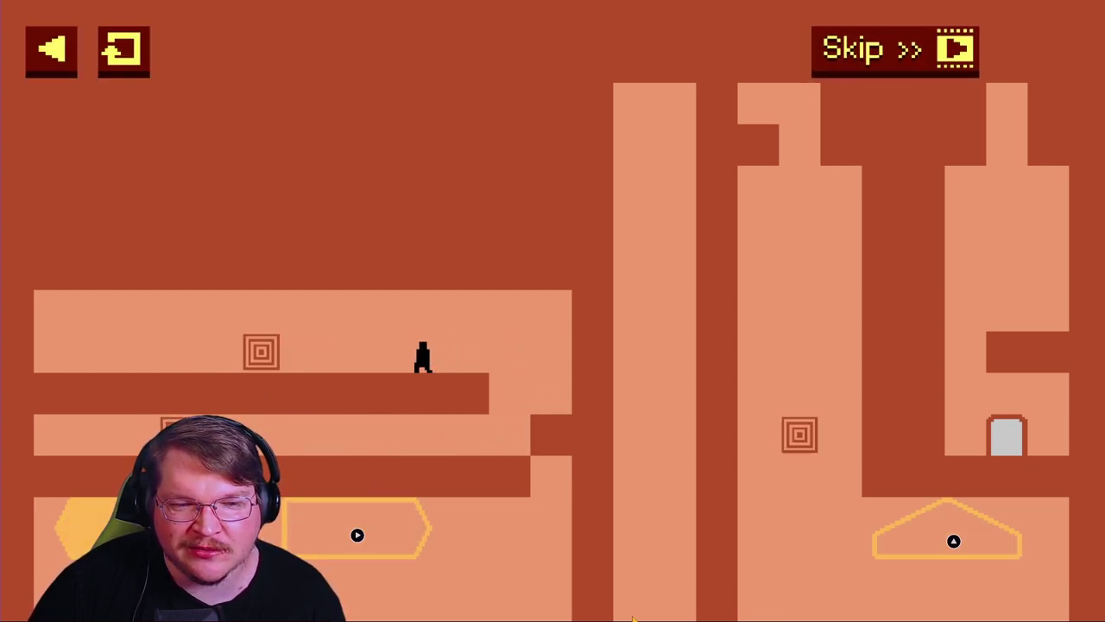
pyautogui.press('Left')
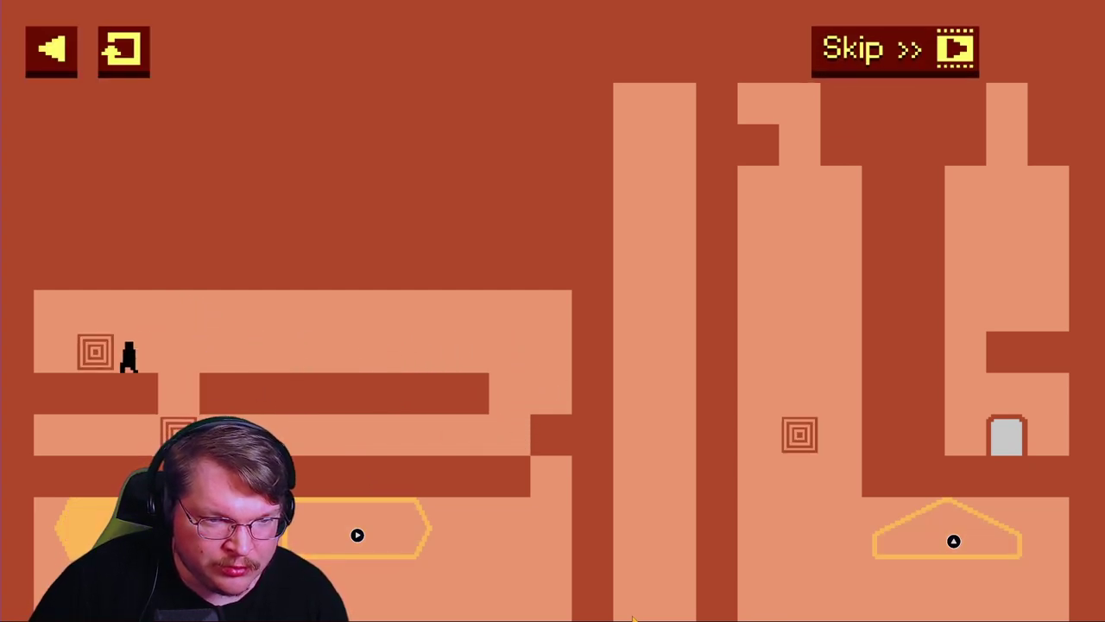
pyautogui.press('space')
pyautogui.press('Right')
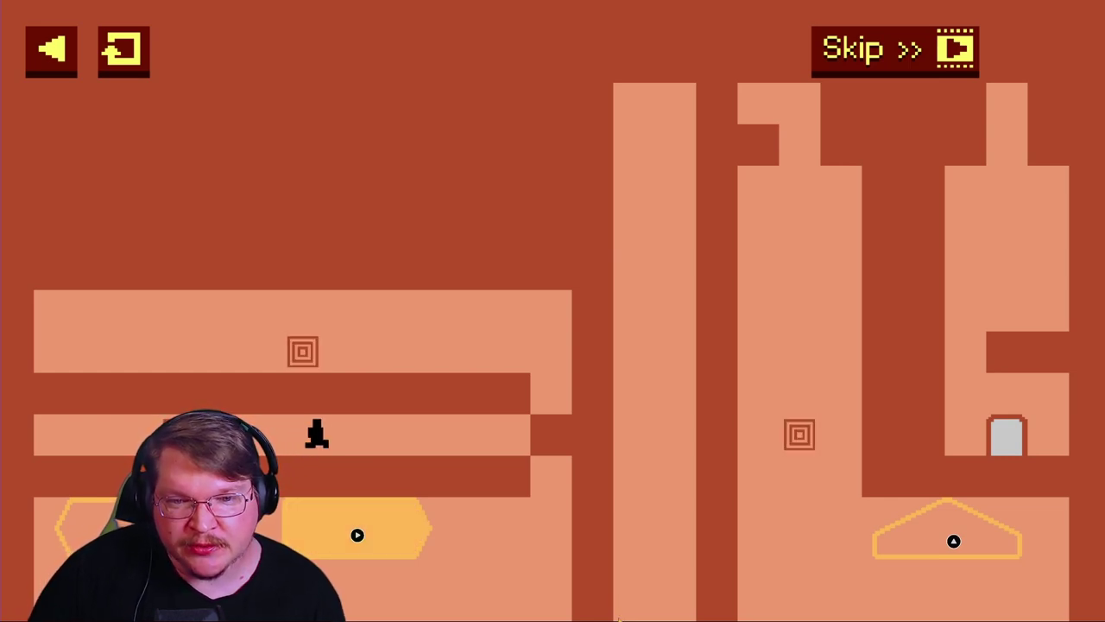
# Step: Climb onto the ledge, cross the upper platform, and move right to the exit door
pyautogui.press('Right')
pyautogui.press('Left')
pyautogui.press('Up')
pyautogui.press('Right')
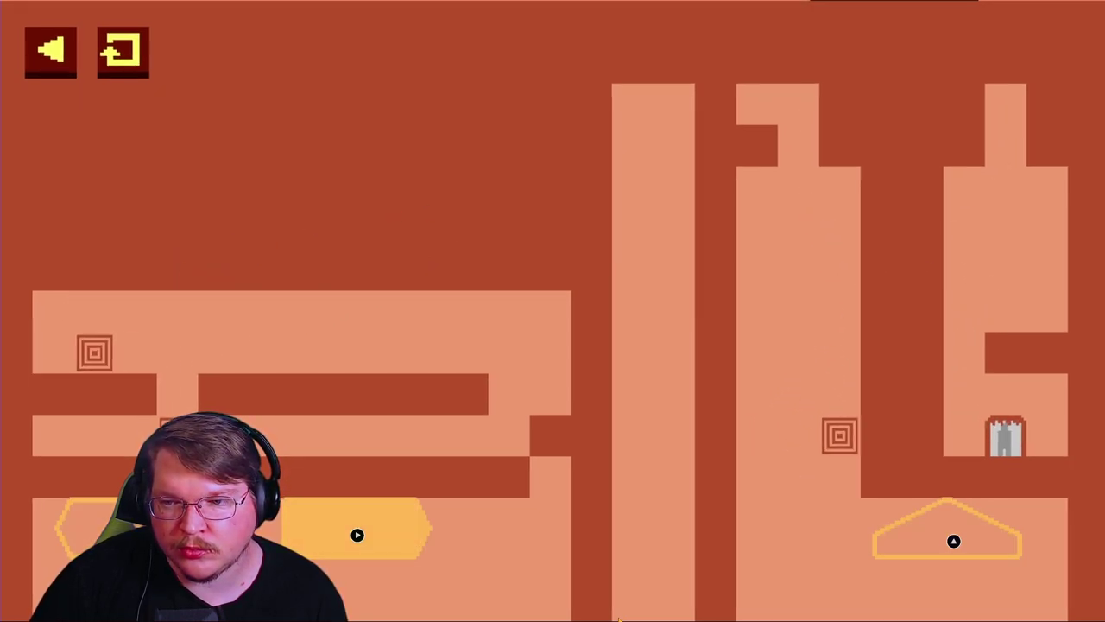
# Step: Cross the collapsing corridor floor, then restart and push the crate right
pyautogui.press('Left')
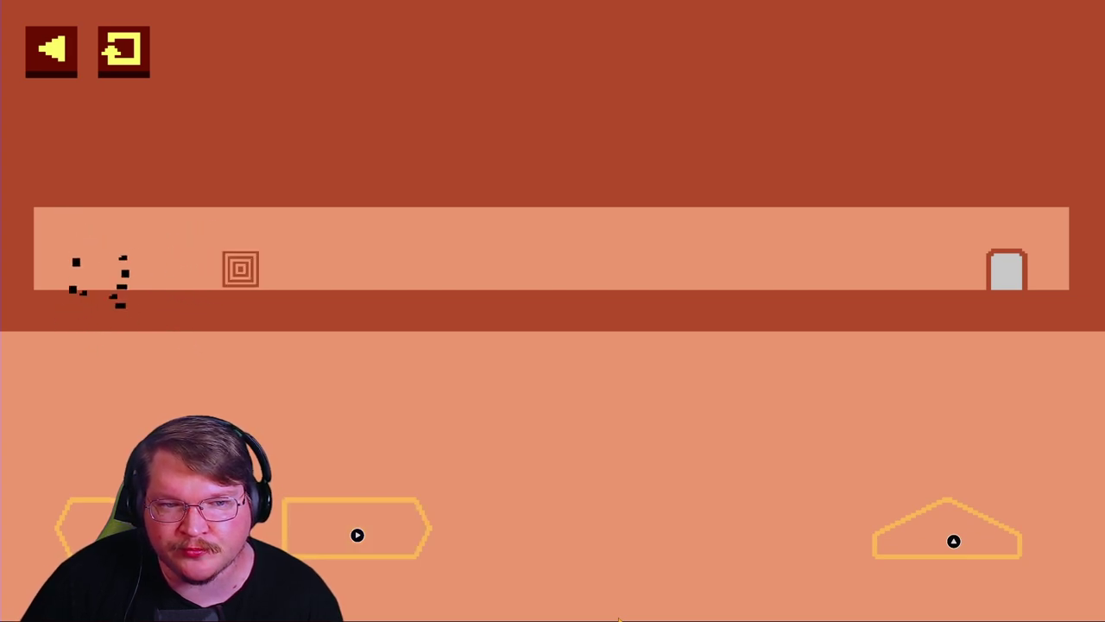
pyautogui.press('Right')
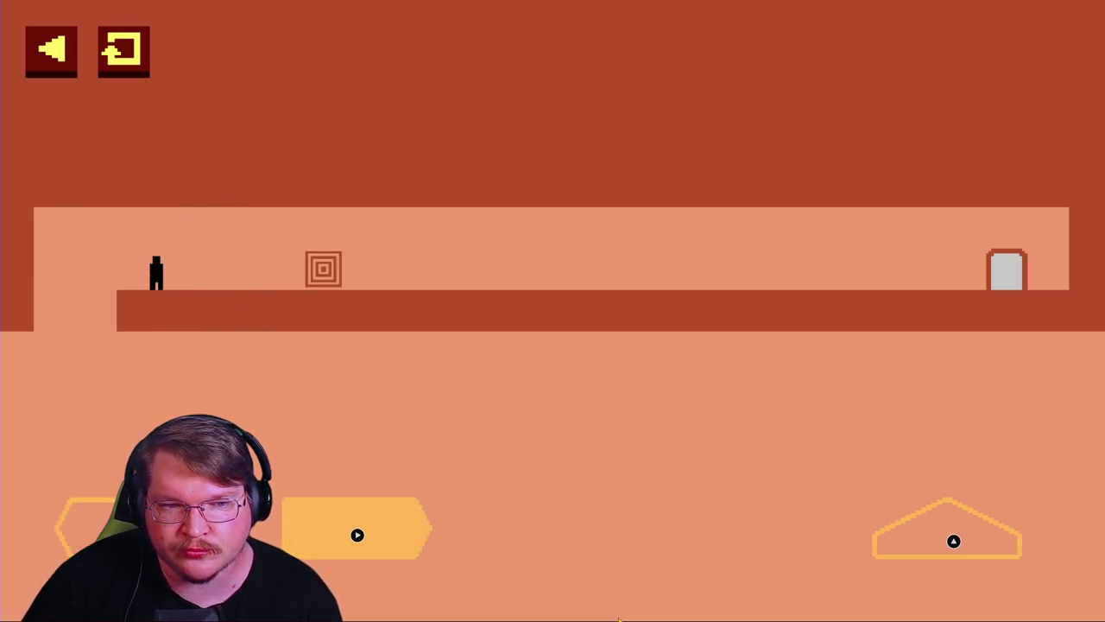
pyautogui.press('Right')
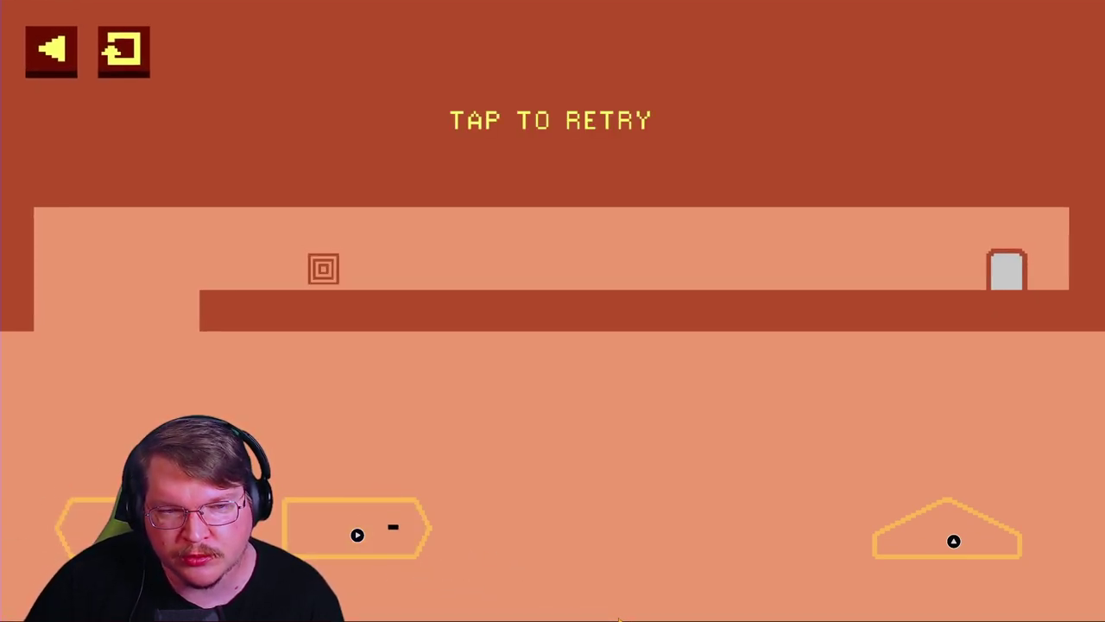
pyautogui.press('space')
pyautogui.press('Right')
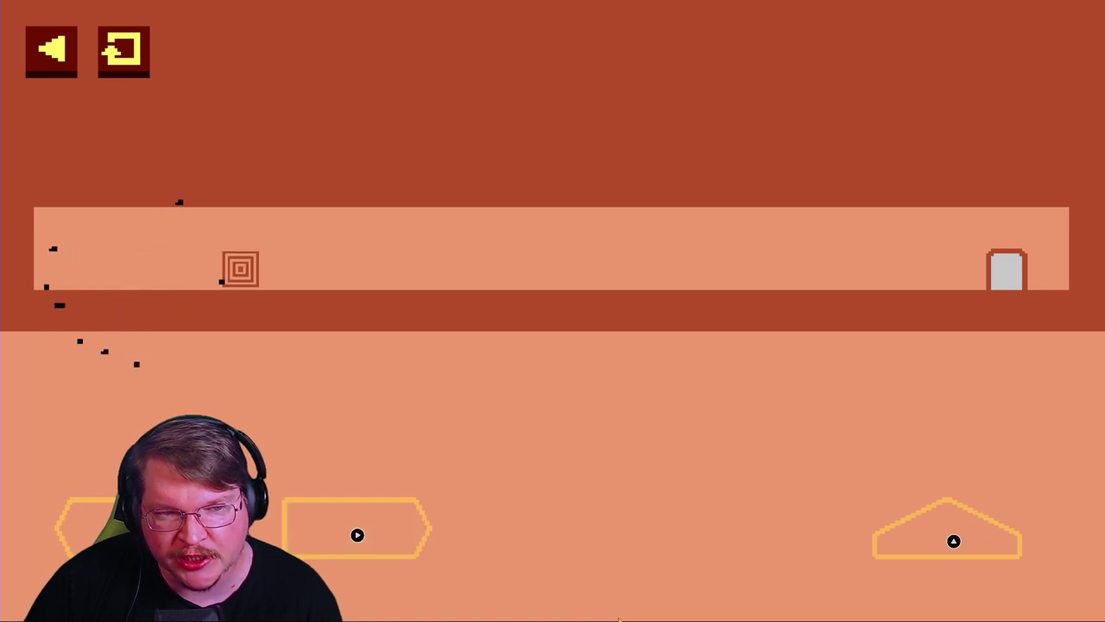
pyautogui.press('Right')
pyautogui.press('Right')
pyautogui.press('Right')
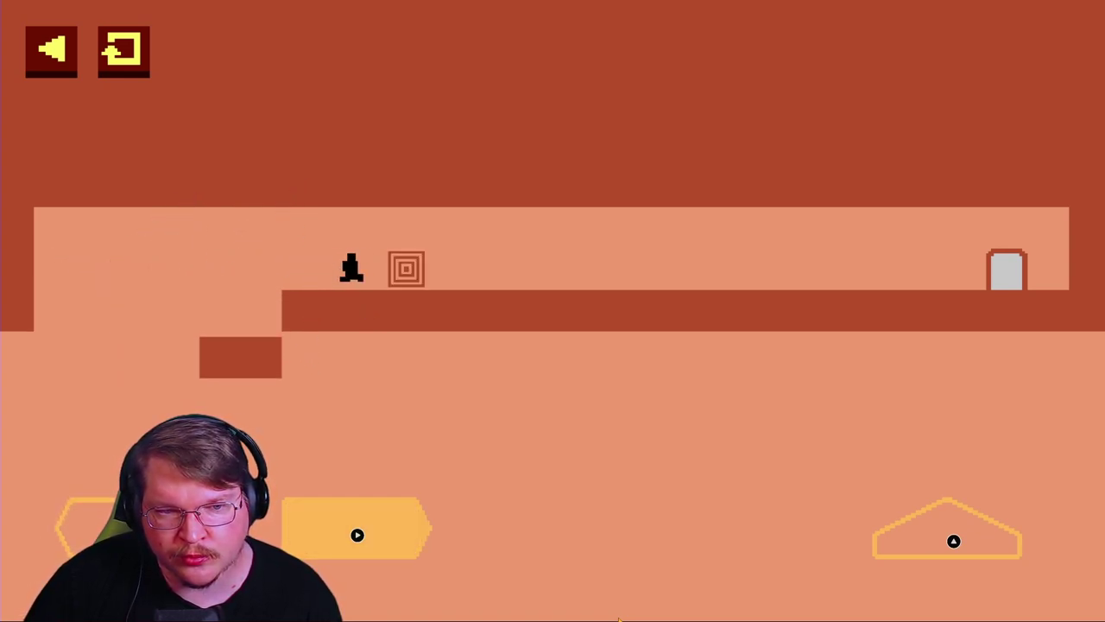
pyautogui.press('Right')
pyautogui.press('Right')
pyautogui.press('Right')
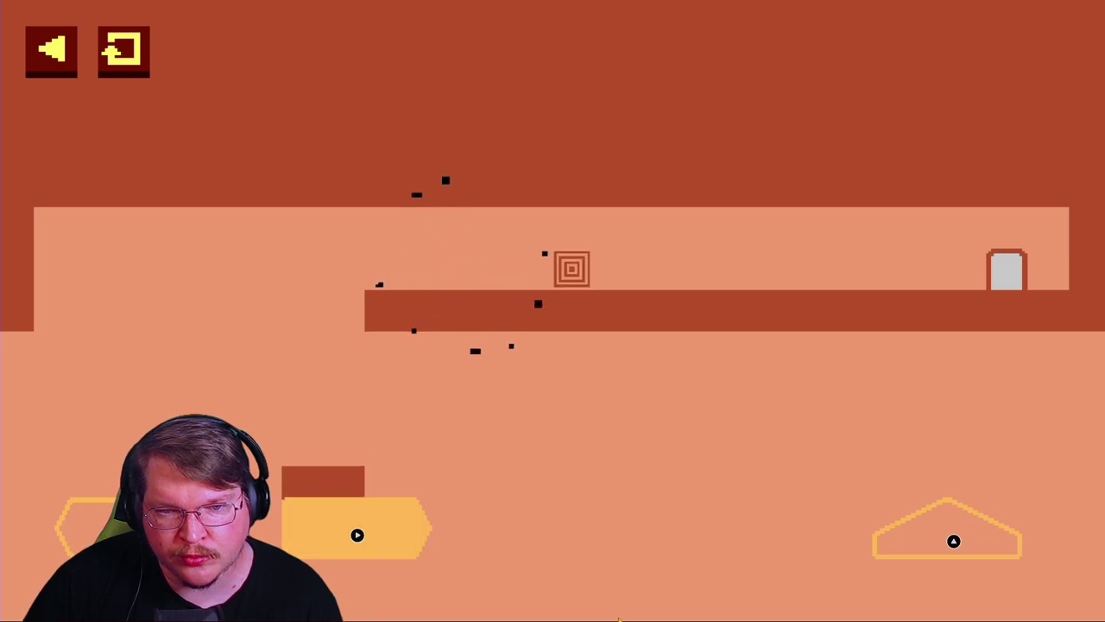
pyautogui.press('Right')
pyautogui.press('Right')
pyautogui.press('Right')
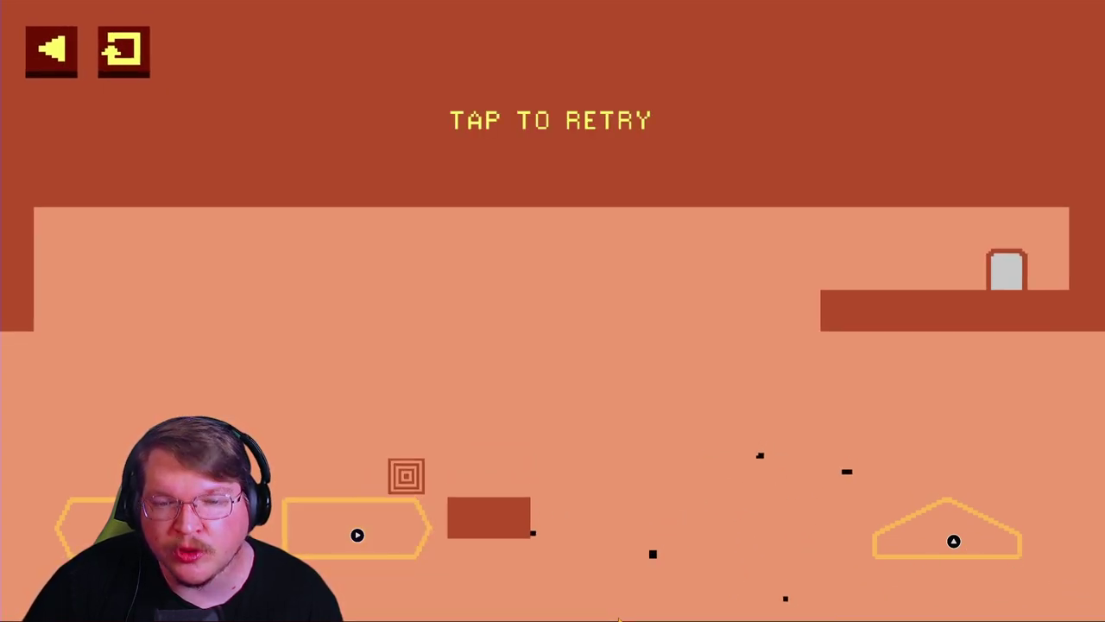
# Step: Retry the corridor level, pushing the crate further right
pyautogui.press('space')
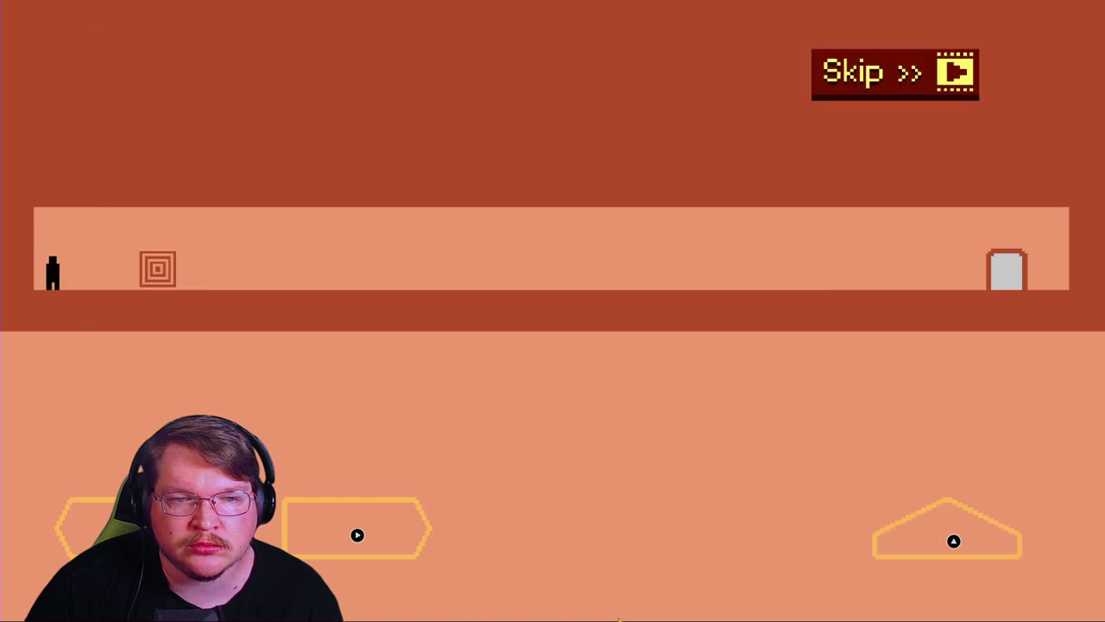
pyautogui.press('Right')
pyautogui.press('Right')
pyautogui.press('Right')
pyautogui.press('Right')
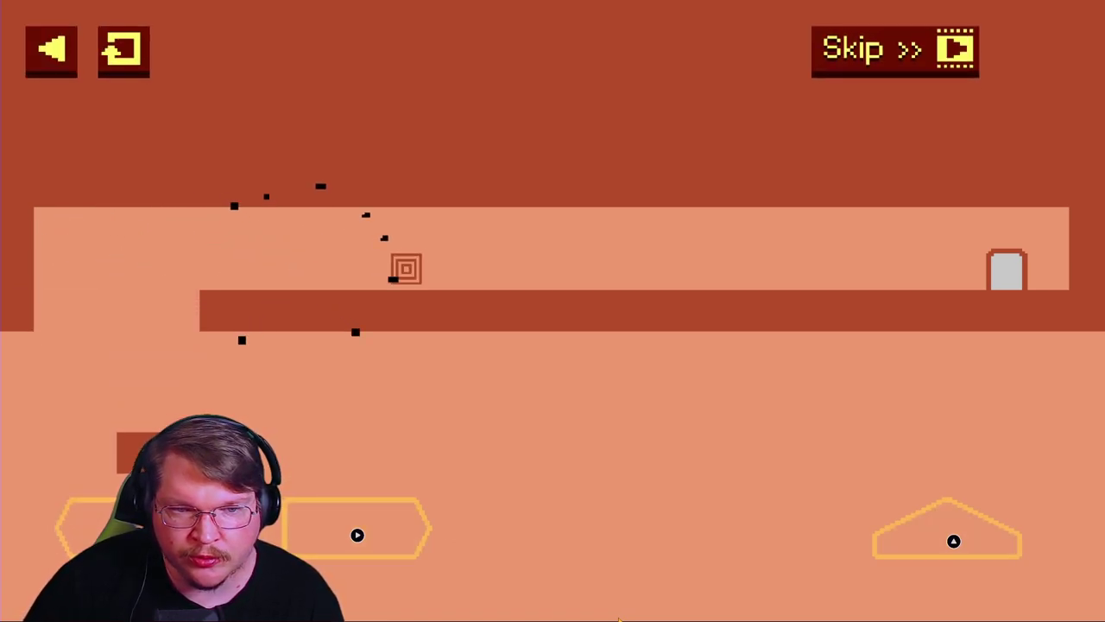
pyautogui.press('Right')
pyautogui.press('Right')
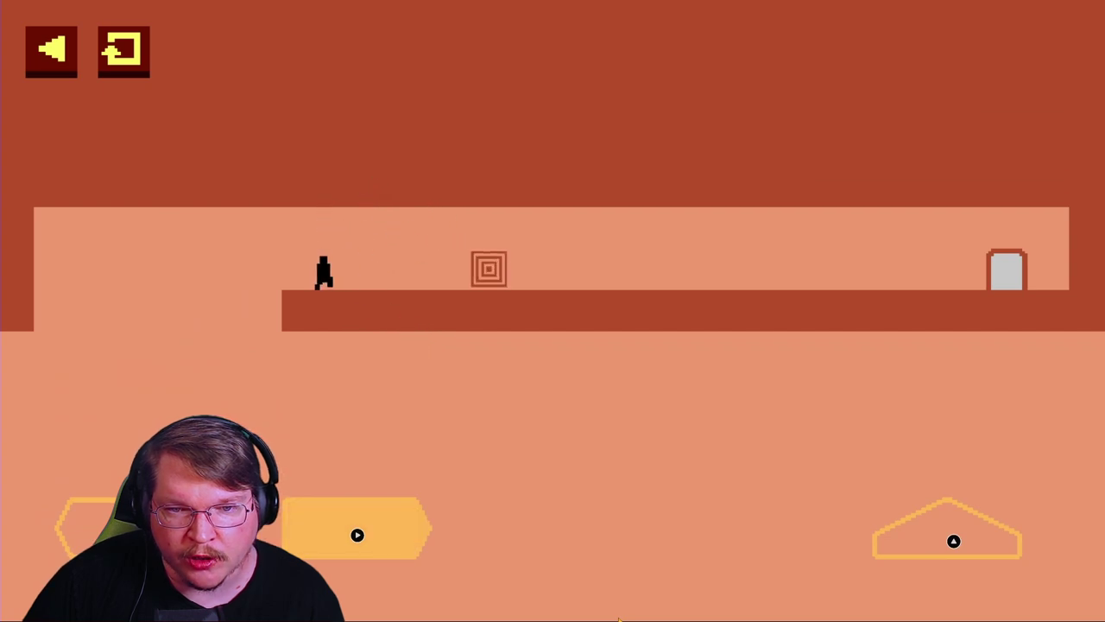
pyautogui.press('Right')
pyautogui.press('Right')
pyautogui.press('Right')
pyautogui.press('Right')
pyautogui.press('Right')
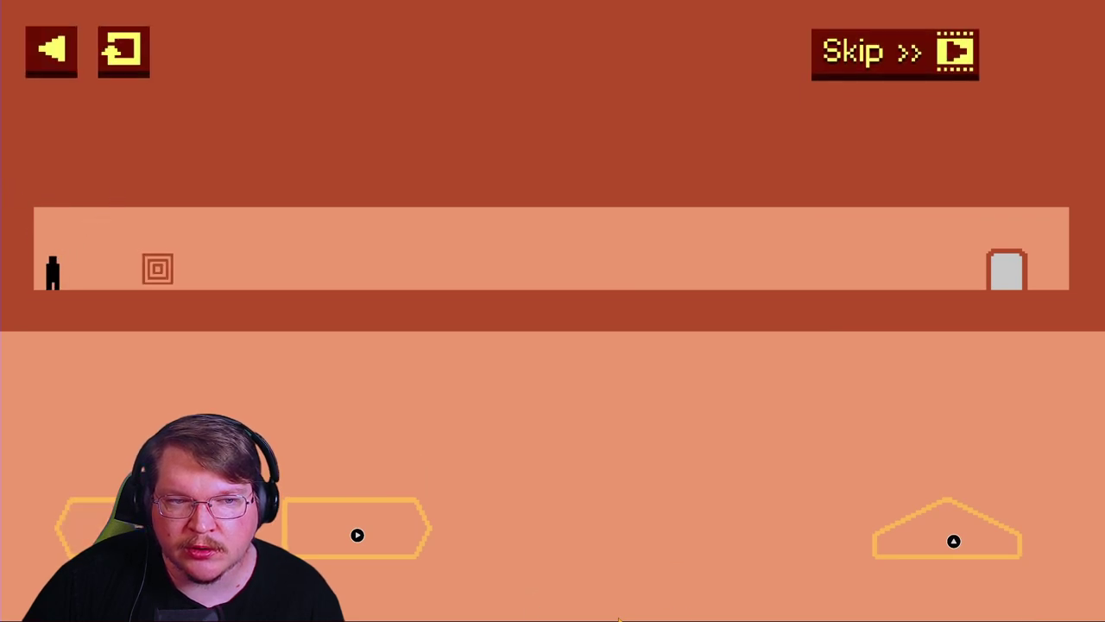
# Step: Retry again, push the crate up to the exit and jump into the door
pyautogui.press('Right')
pyautogui.press('Right')
pyautogui.press('Right')
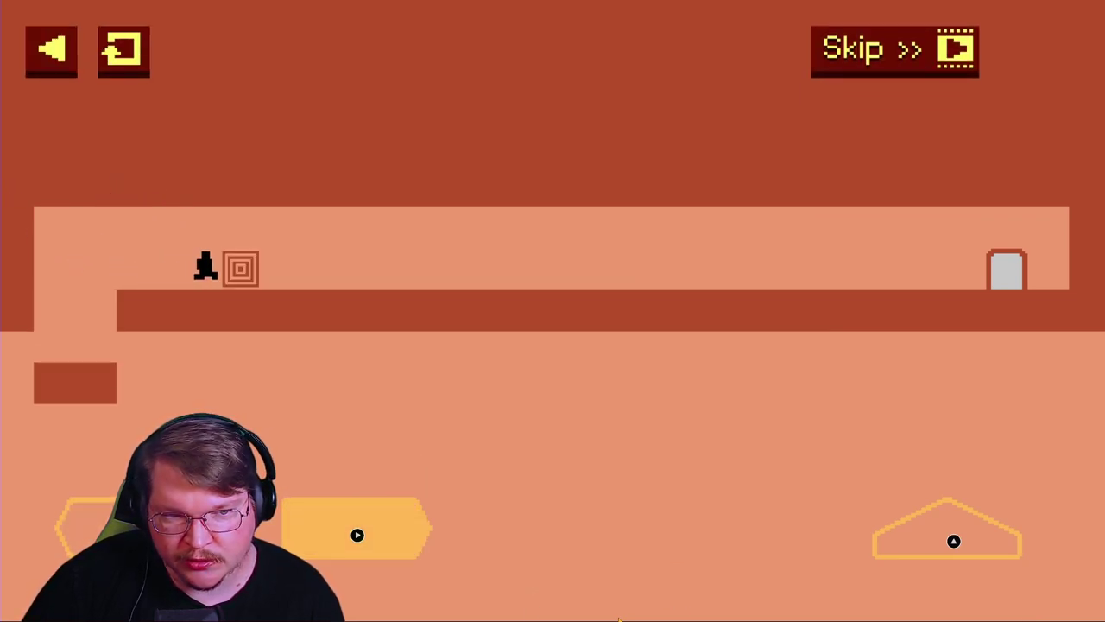
pyautogui.press('Right')
pyautogui.press('Right')
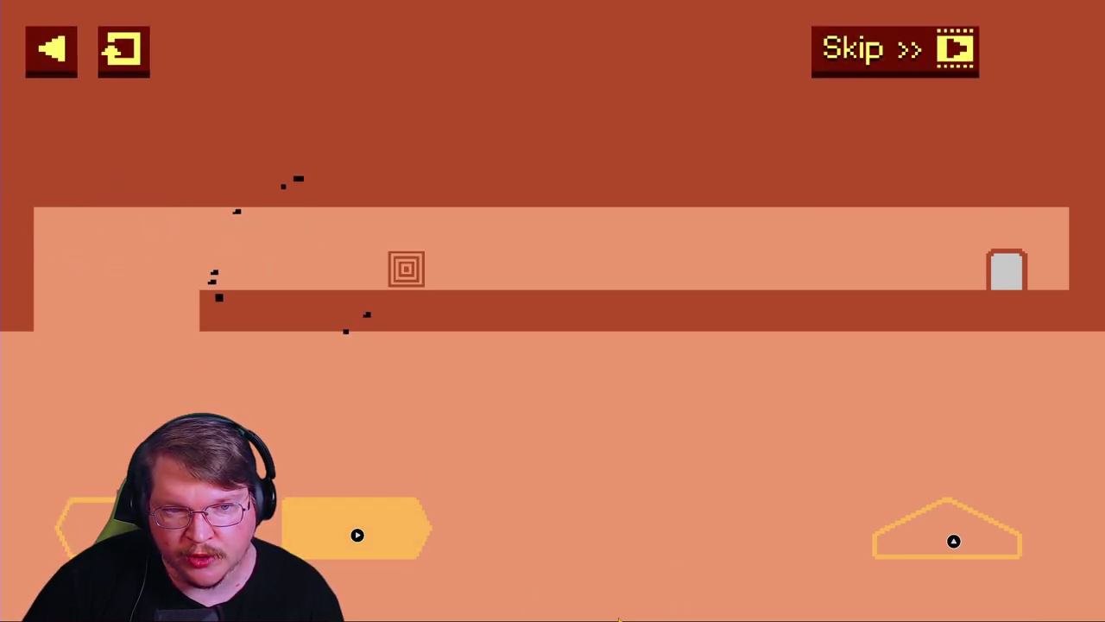
pyautogui.press('Right')
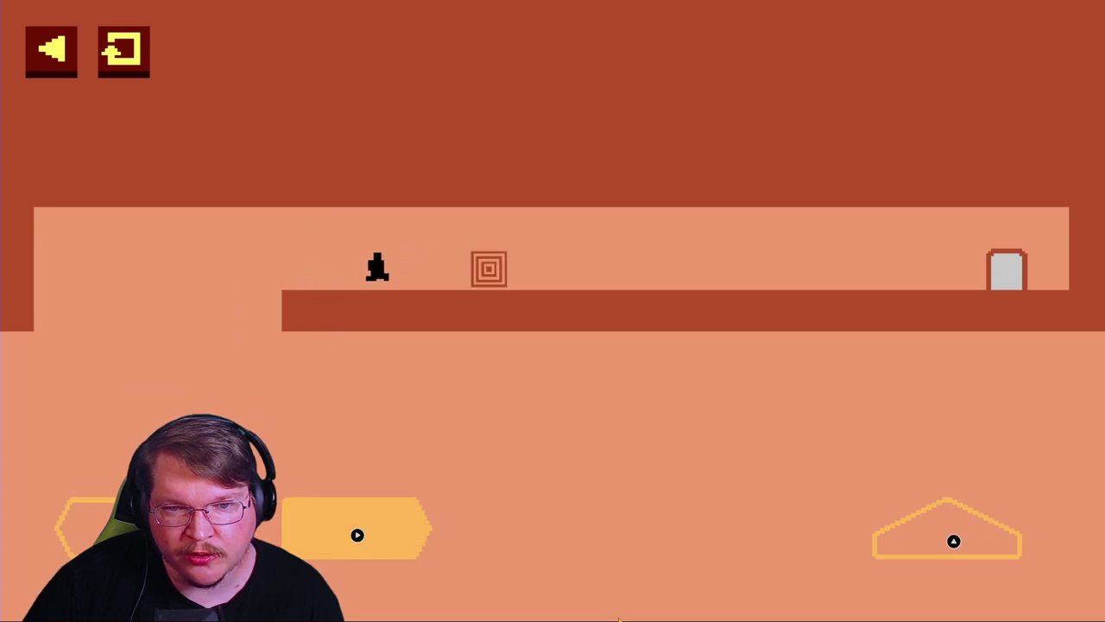
pyautogui.press('Right')
pyautogui.press('Right')
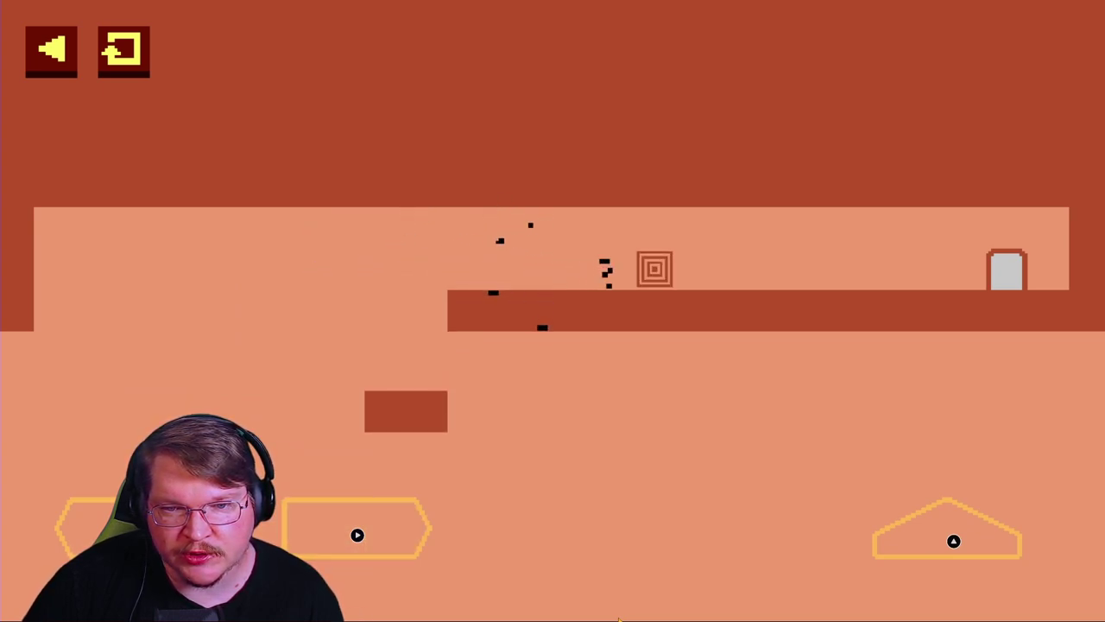
pyautogui.press('Right')
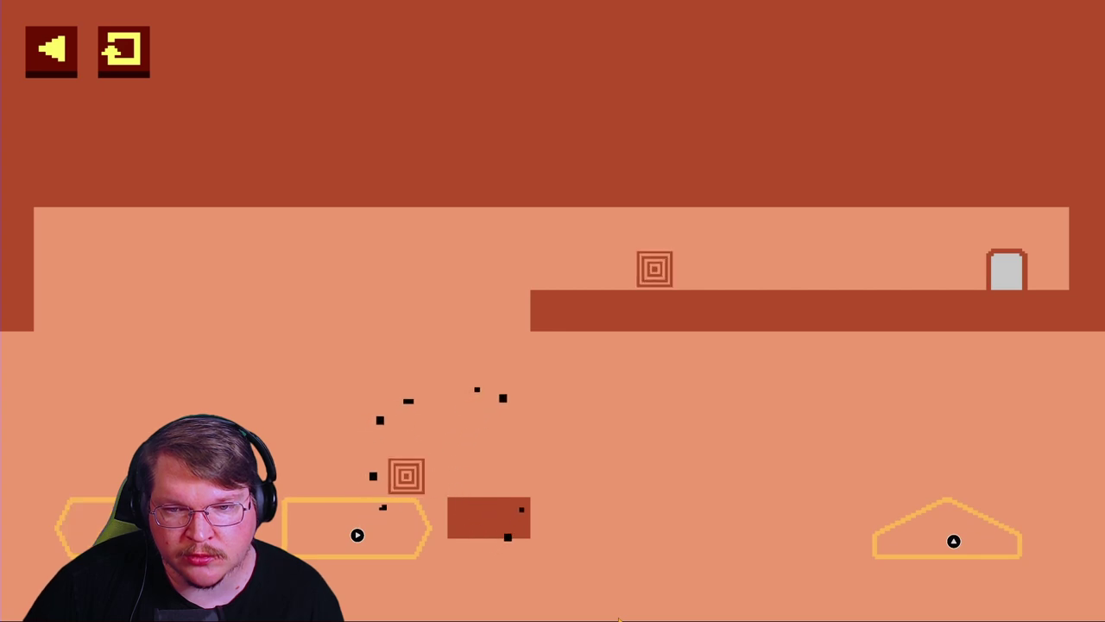
pyautogui.press('Right')
pyautogui.press('Up')
pyautogui.press('Right')
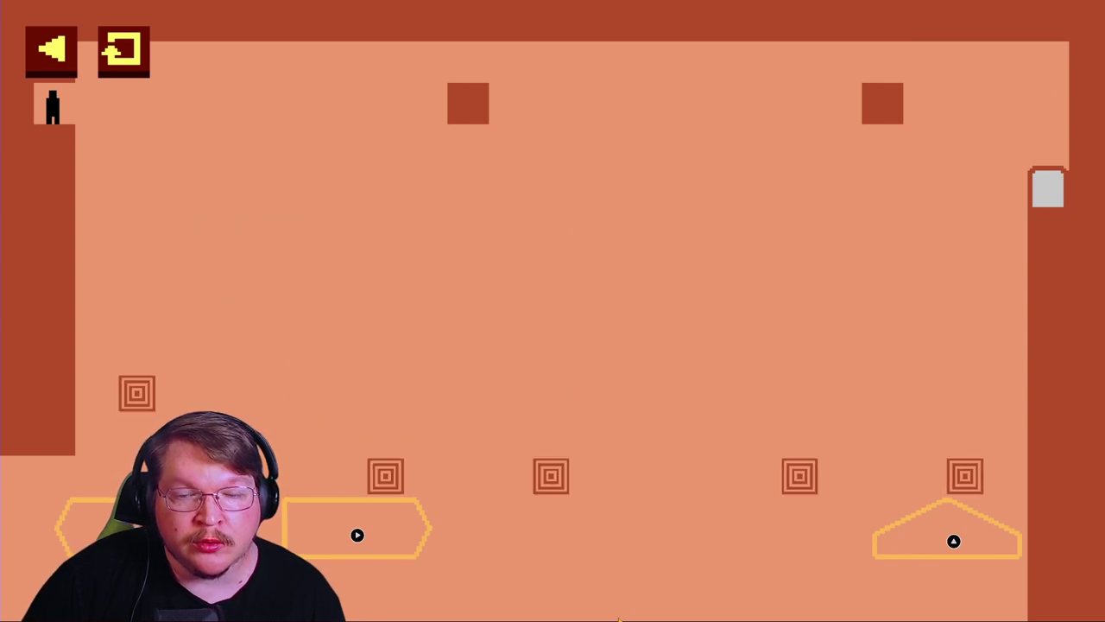
# Step: Walk off the starting ledge, restart, and move across the floating blocks
pyautogui.press('Right')
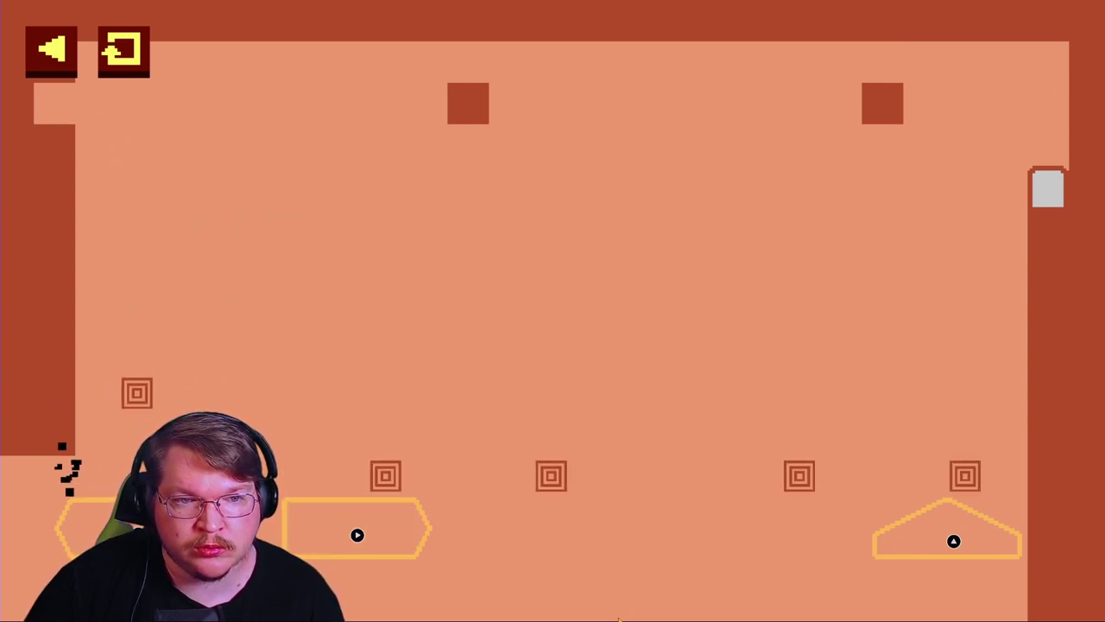
pyautogui.press('Right')
pyautogui.press('space')
pyautogui.press('Right')
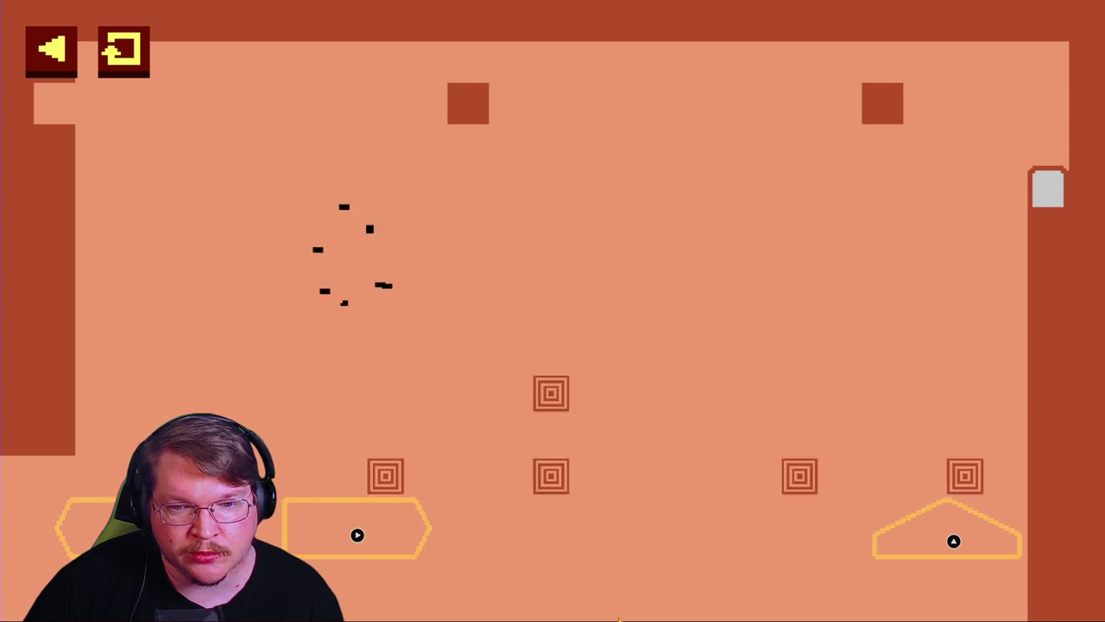
pyautogui.press('Right')
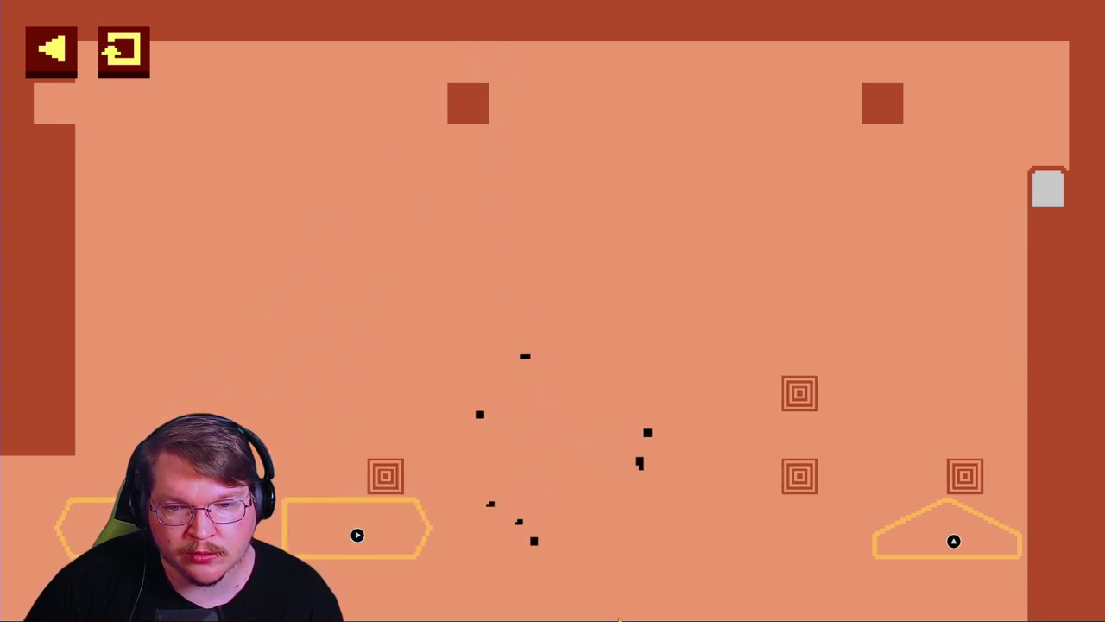
pyautogui.press('Left')
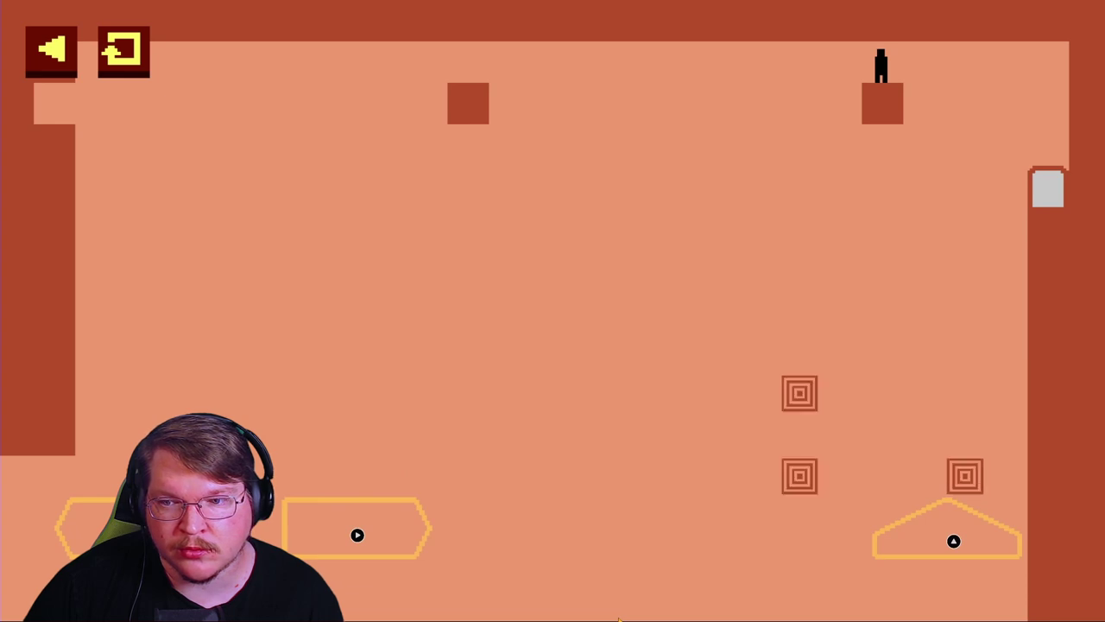
pyautogui.press('Right')
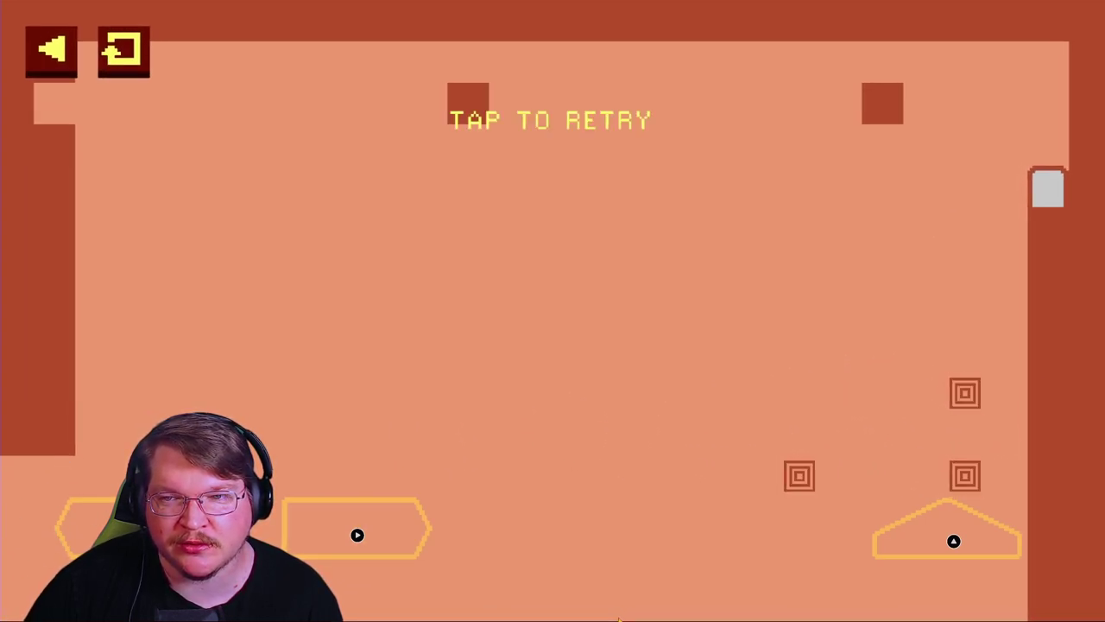
# Step: Retry the floating-block level, dropping left off the top-right block
pyautogui.press('space')
pyautogui.press('Right')
pyautogui.press('Right')
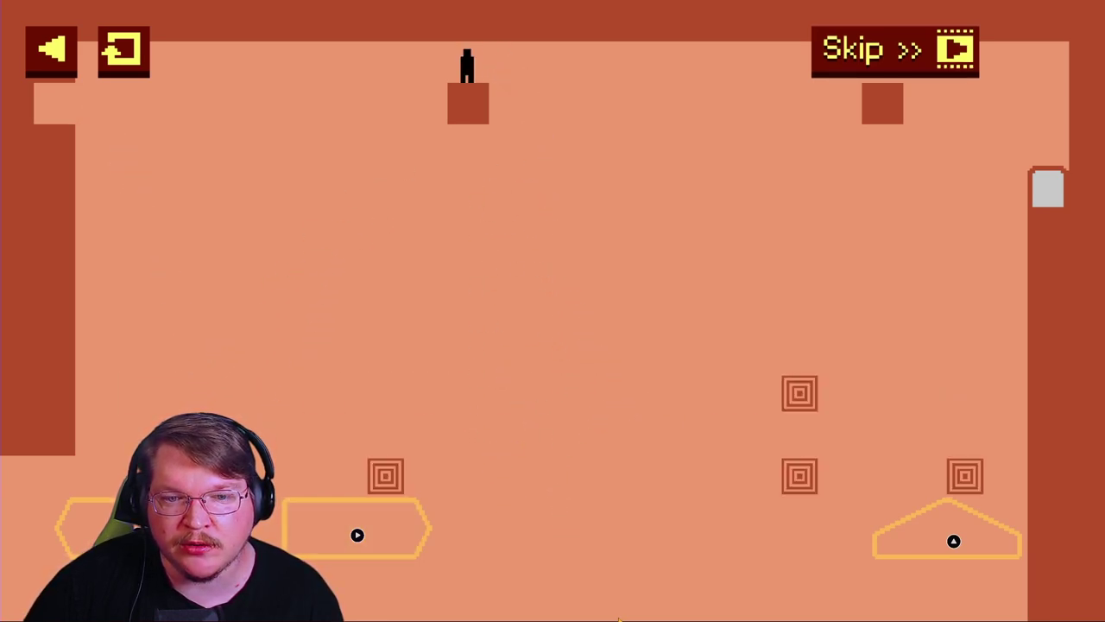
pyautogui.press('Left')
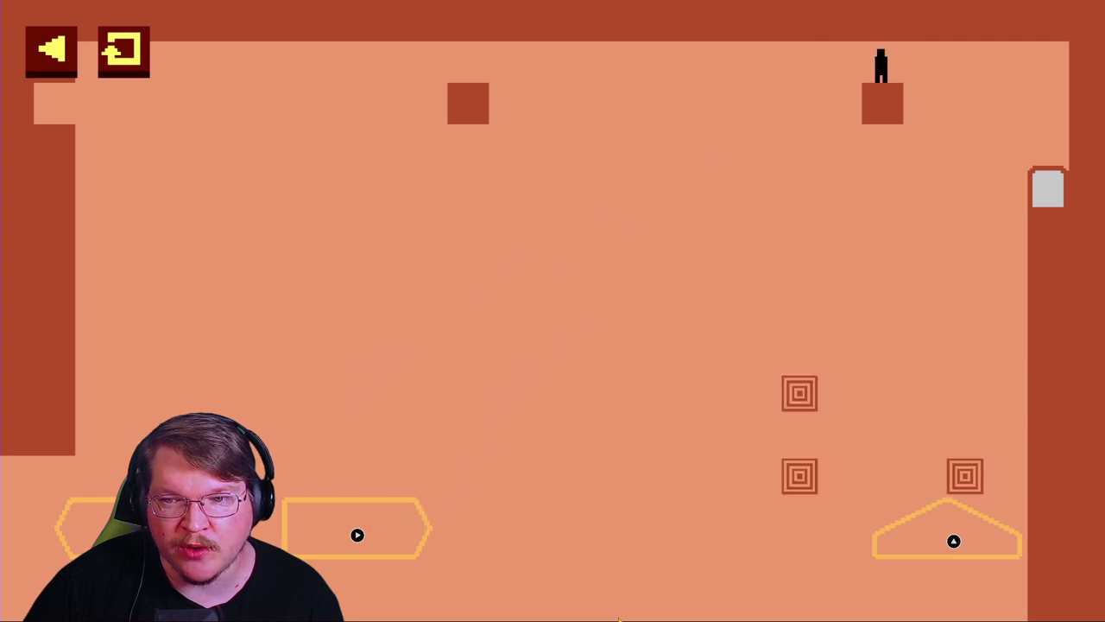
pyautogui.press('Left')
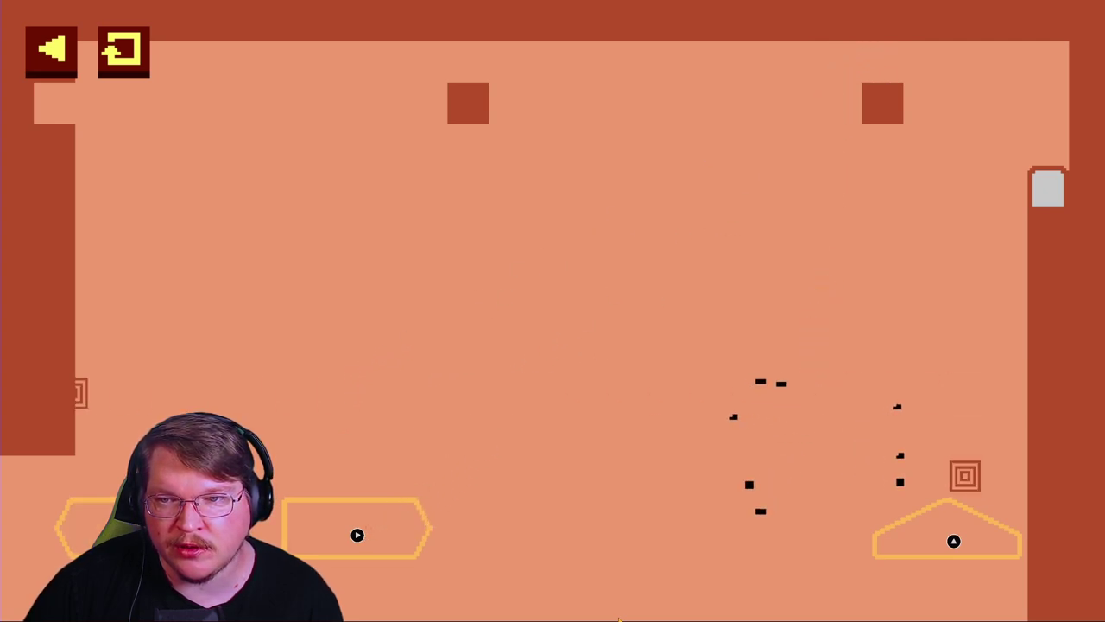